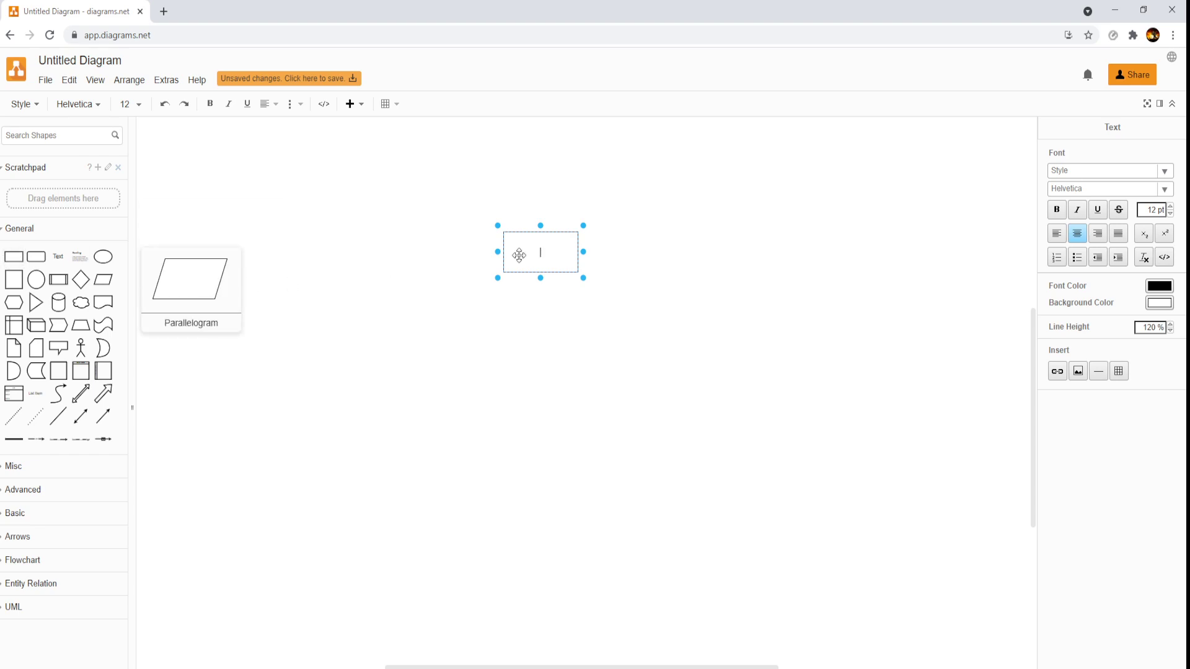
# Label the rectangle RockPaperScissors
pyautogui.write('Ro')
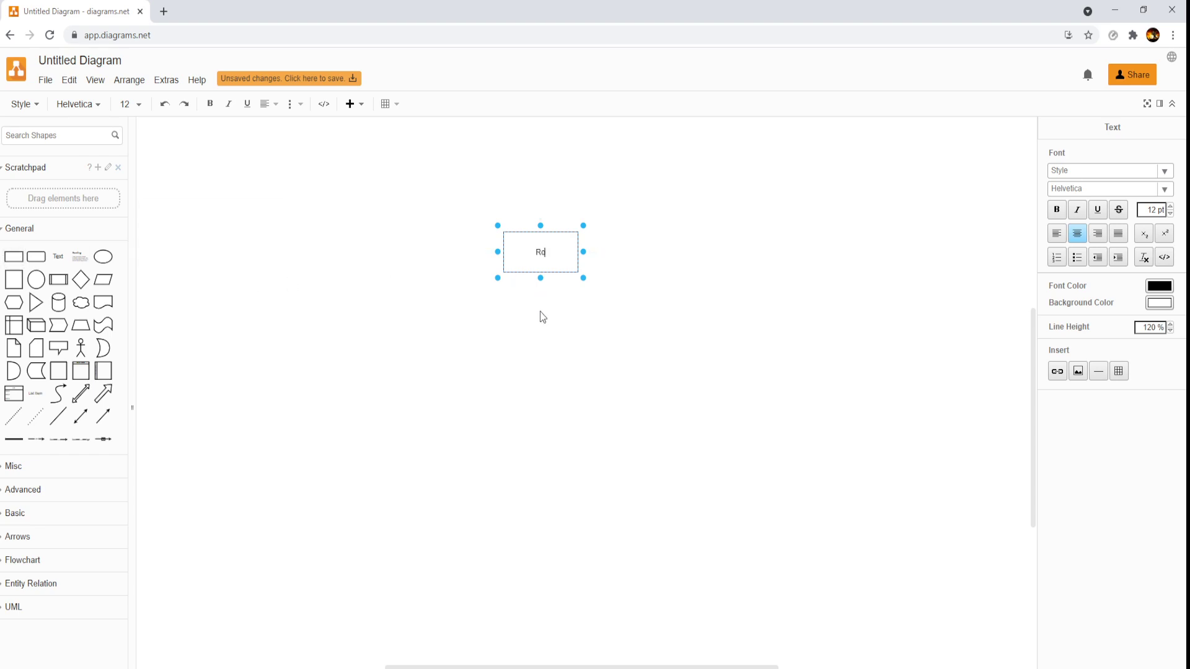
pyautogui.write('ckFaperScissors')
pyautogui.click(541, 276)
# Stretch the rectangle into a tall box and align its label to the top and left of the shape
pyautogui.doubleClick(555, 251)
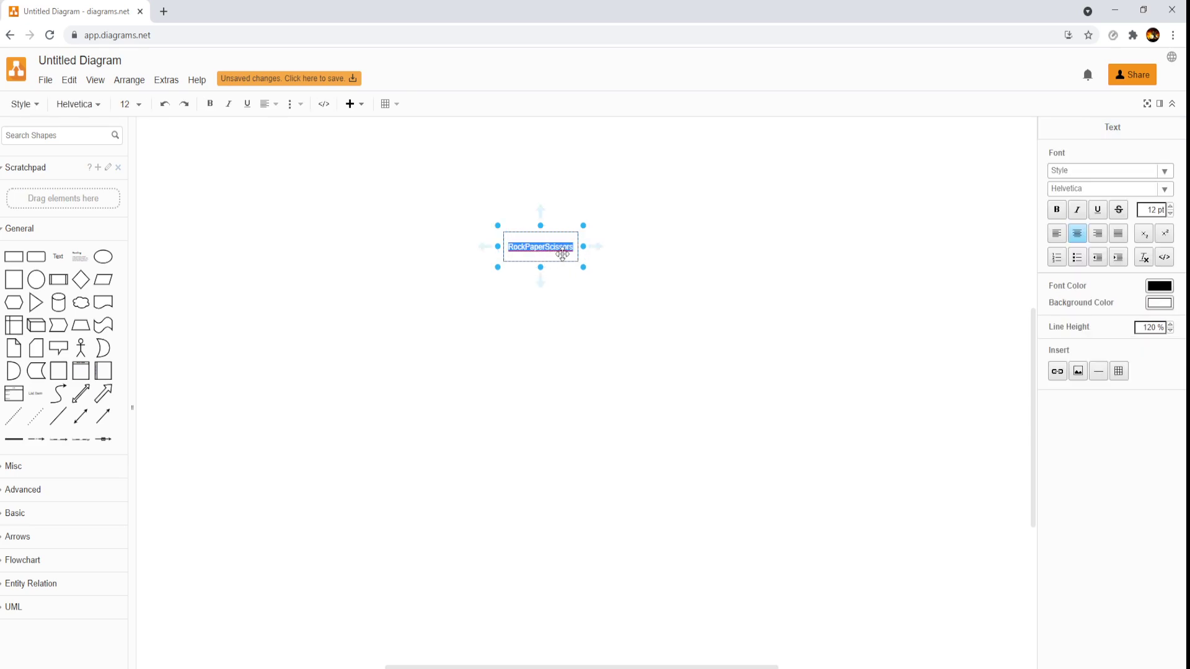
pyautogui.moveTo(583, 273); pyautogui.dragTo(685, 617)
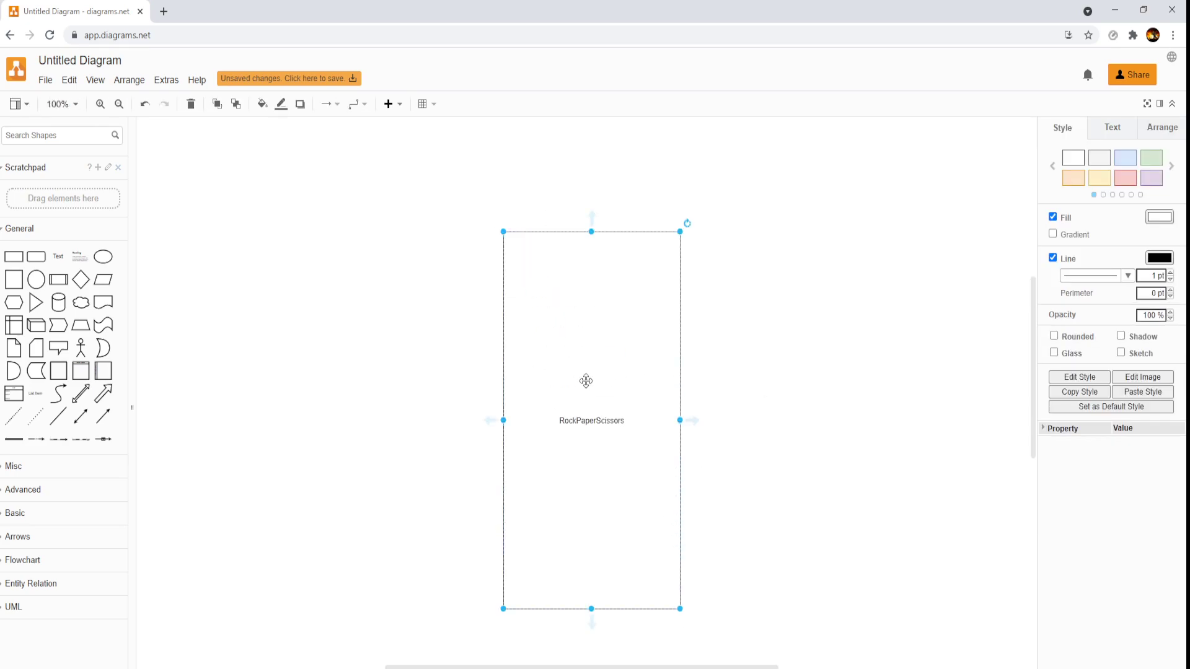
pyautogui.click(1156, 128)
pyautogui.click(1114, 128)
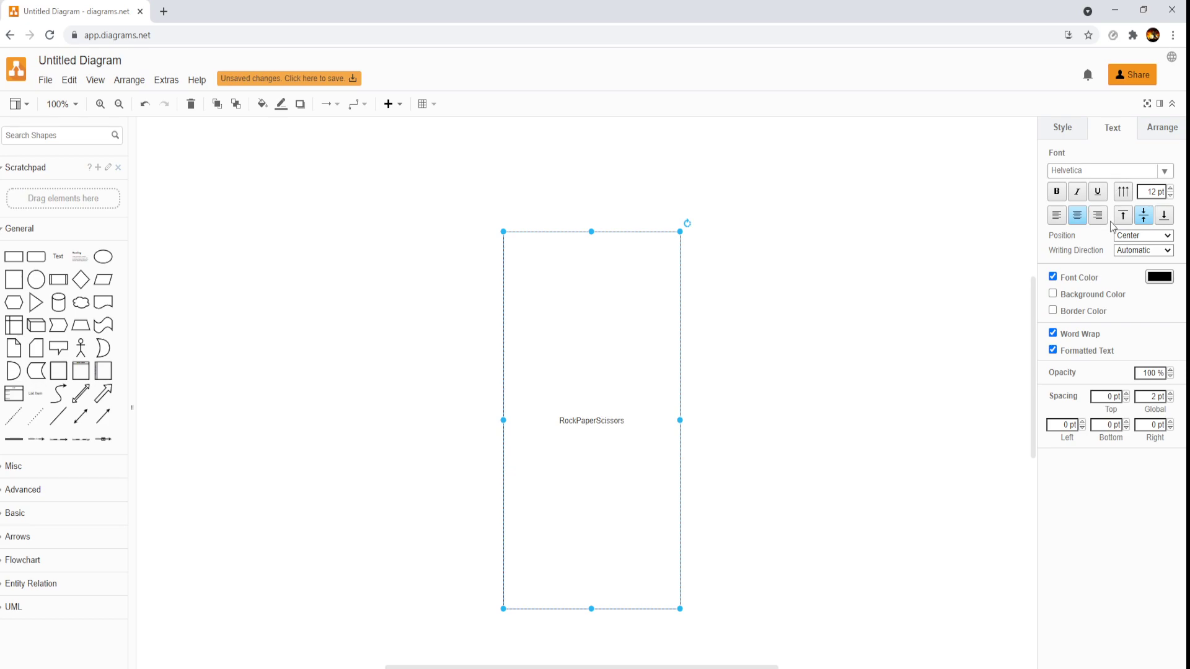
pyautogui.click(1122, 217)
pyautogui.click(1057, 215)
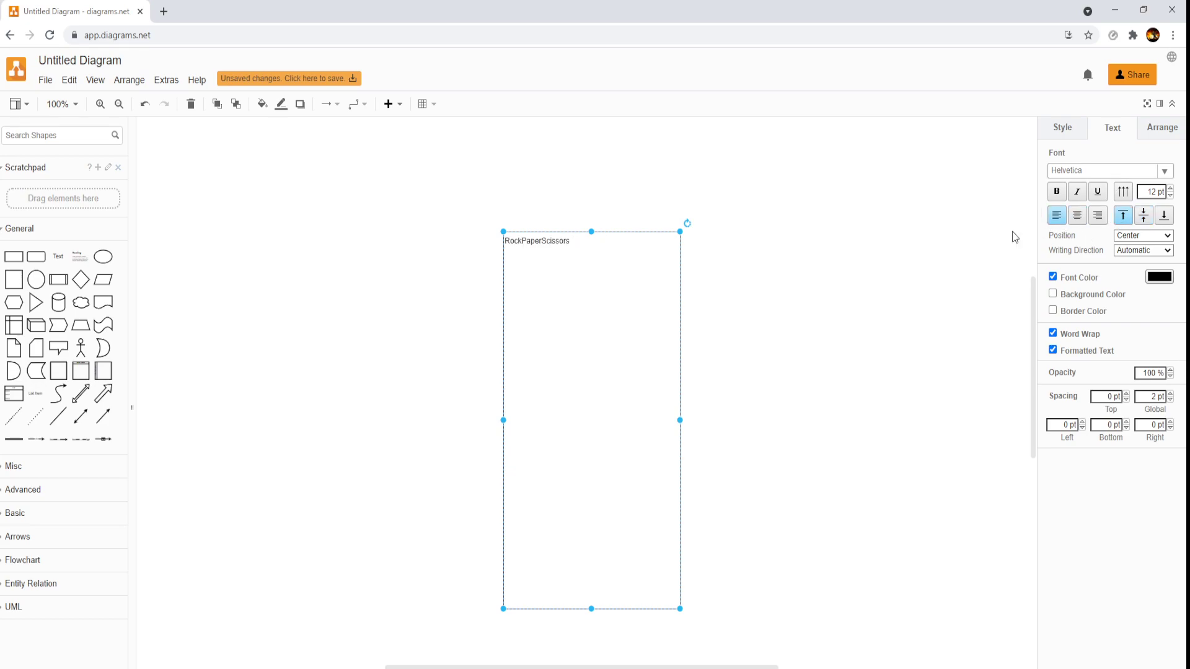
# Format the RockPaperScissors title in bold at 24 pt
pyautogui.doubleClick(551, 250)
pyautogui.press('End')
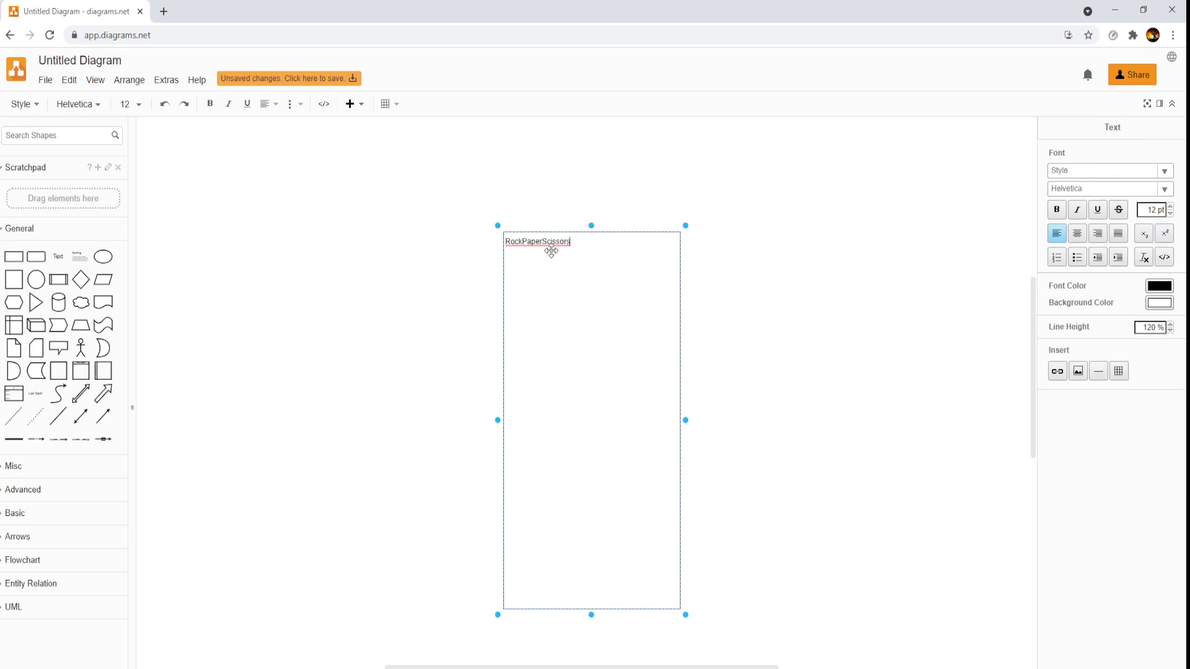
pyautogui.hotkey('ctrl', 'a')
pyautogui.click(1161, 209)
pyautogui.click(1157, 209)
pyautogui.press('BackSpace')
pyautogui.write('24')
pyautogui.doubleClick(559, 244)
pyautogui.click(627, 255)
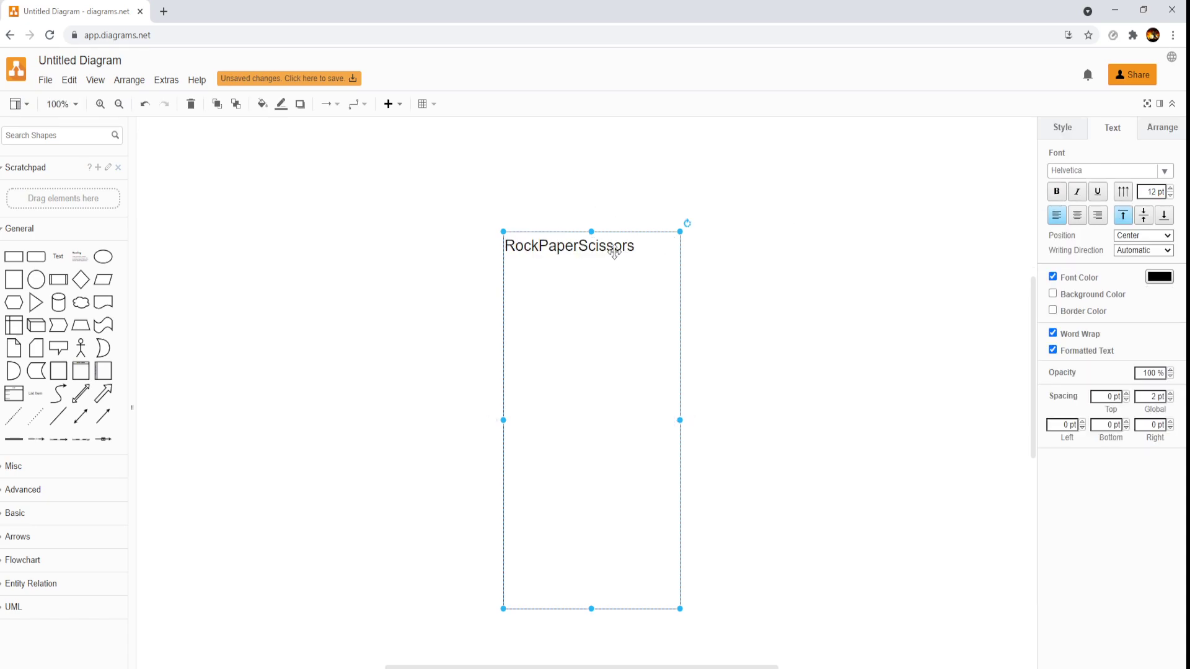
pyautogui.doubleClick(613, 251)
pyautogui.click(1057, 211)
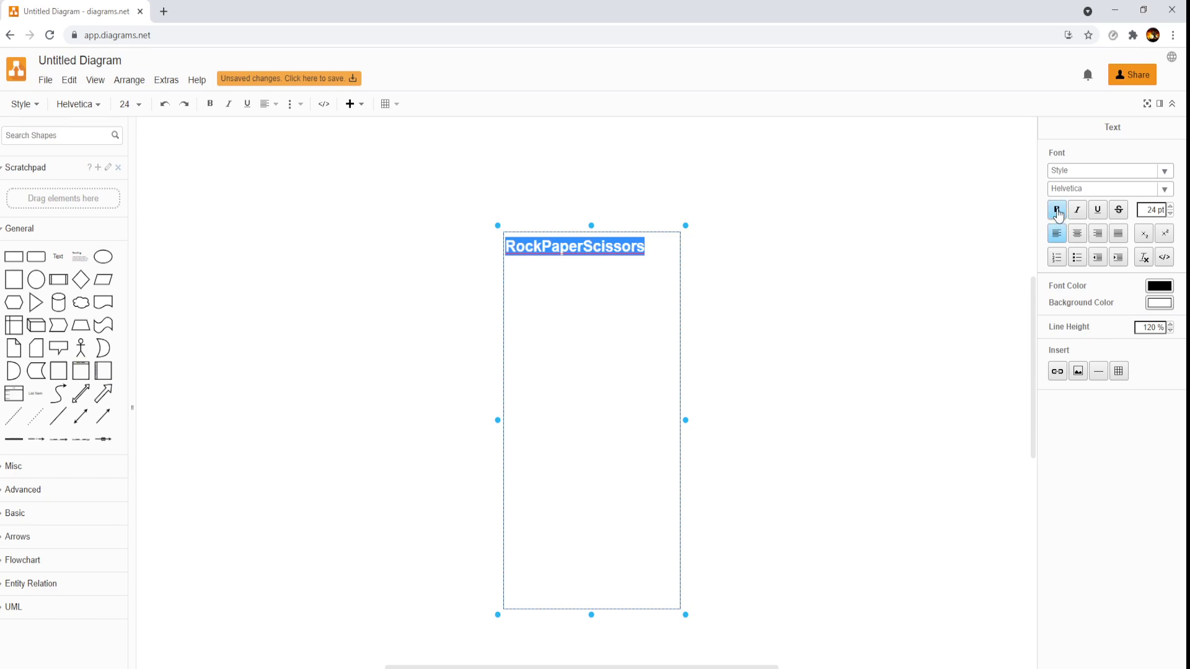
# Start a new line below the title and enlarge the box in width and height
pyautogui.press('Right')
pyautogui.scroll(-2, 642, 525)
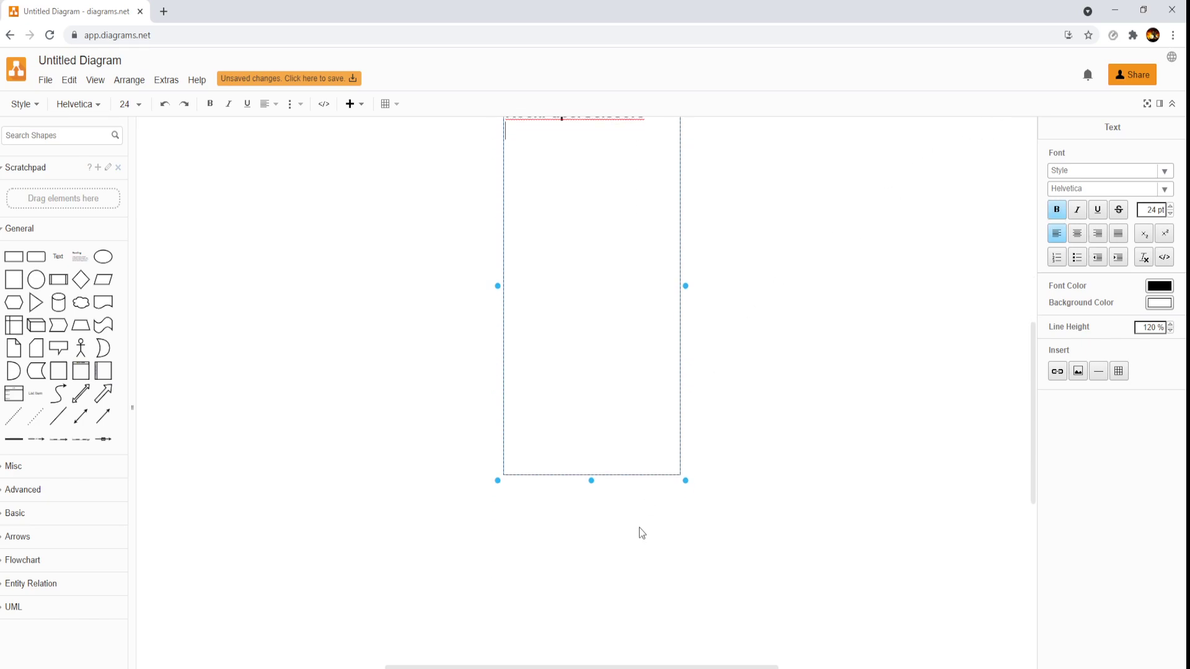
pyautogui.moveTo(682, 481); pyautogui.dragTo(813, 587)
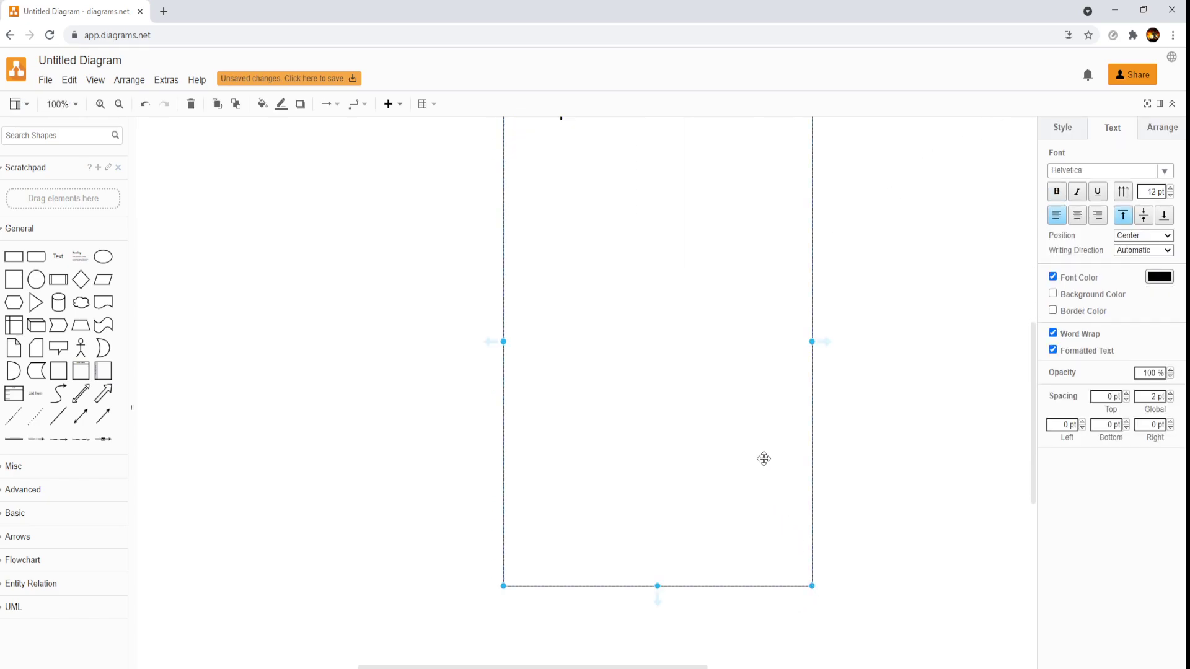
pyautogui.scroll(4, 765, 465)
# Below the title, leave a blank line and add the lines "2 players" and "ROCK PAPER SCISSORS"
pyautogui.doubleClick(604, 392)
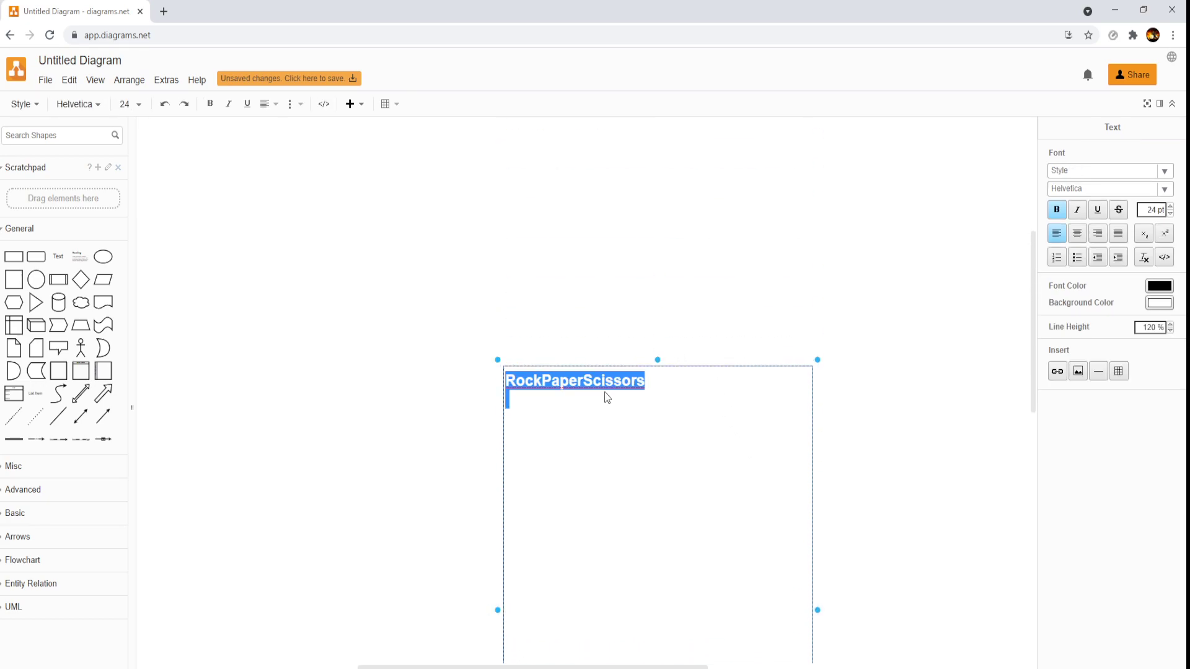
pyautogui.press('Down')
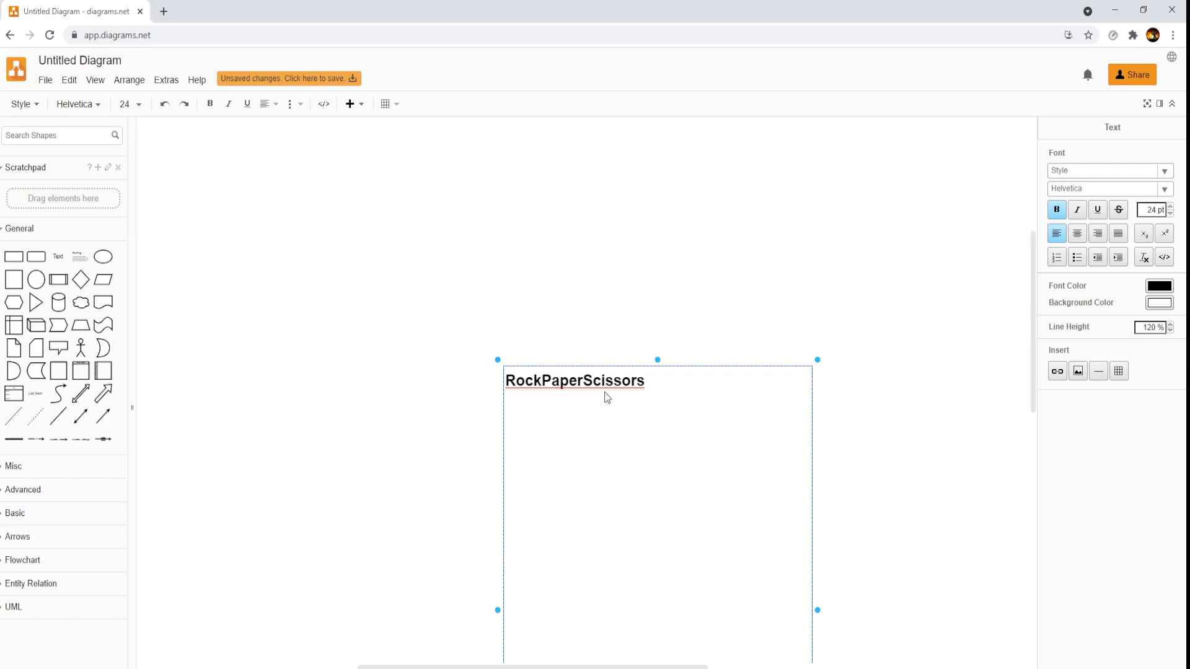
pyautogui.write('2 players')
pyautogui.press('Return')
pyautogui.write('ORC')
pyautogui.press('BackSpace')
pyautogui.press('BackSpace')
pyautogui.press('BackSpace')
pyautogui.write('ROCK')
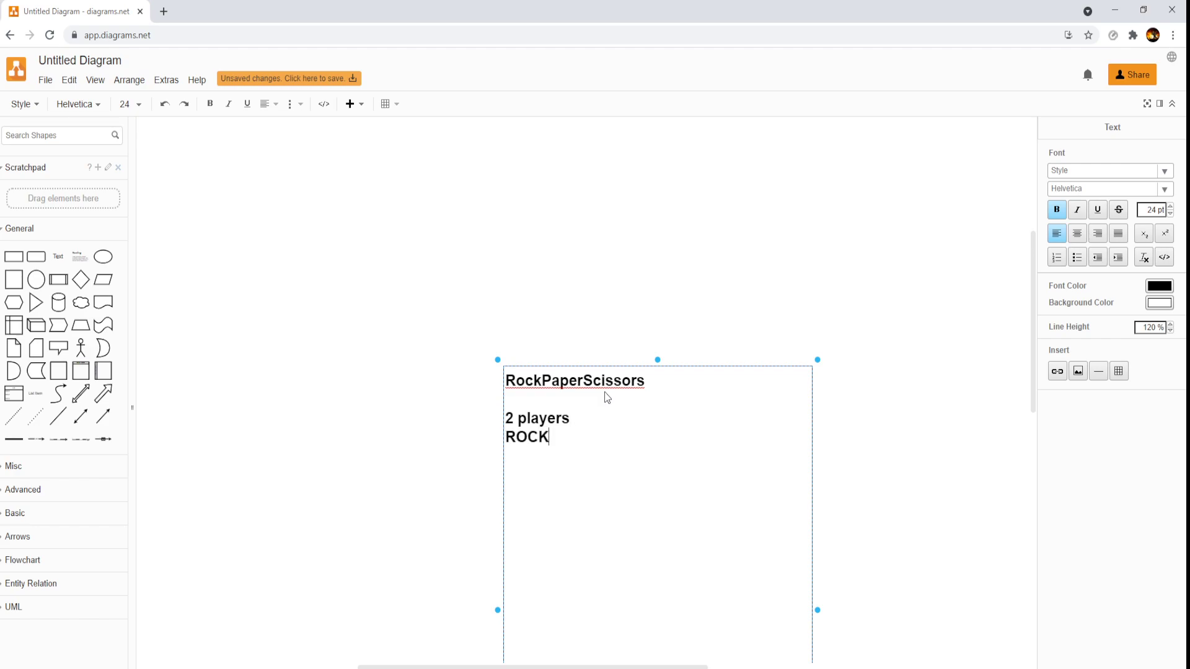
pyautogui.write(' PAPER SCISSORS')
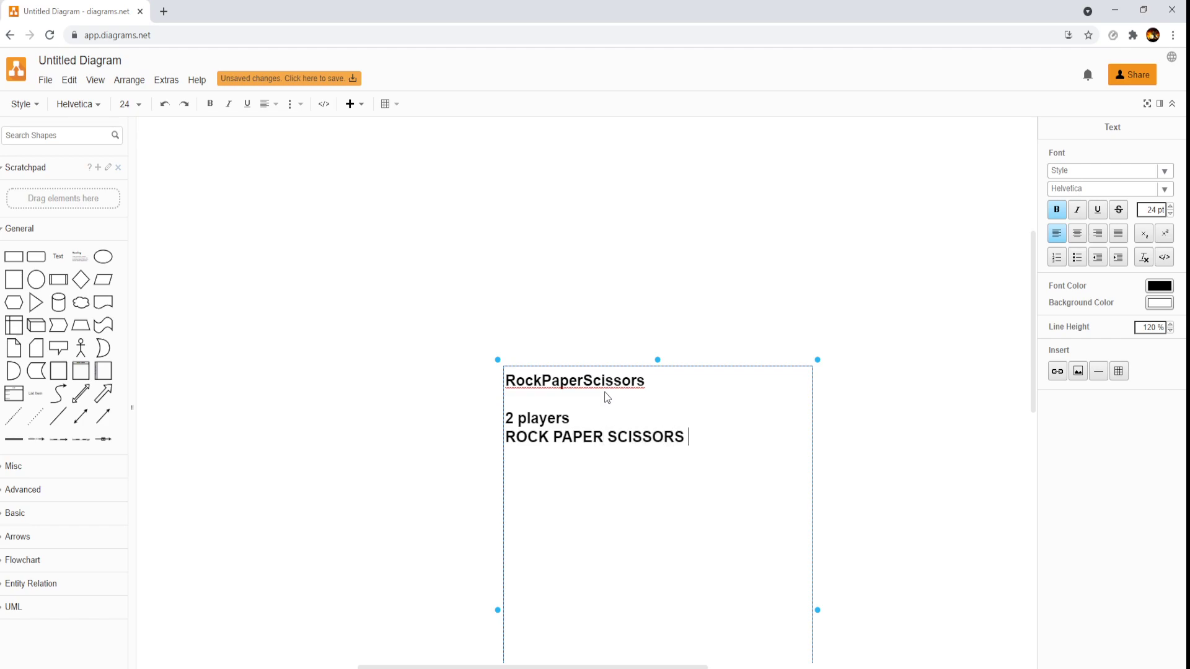
pyautogui.write(' 3 OBUTTON')
pyautogui.press('BackSpace')
pyautogui.press('BackSpace')
pyautogui.press('BackSpace')
pyautogui.press('BackSpace')
pyautogui.press('BackSpace')
pyautogui.press('BackSpace')
pyautogui.press('BackSpace')
pyautogui.press('BackSpace')
pyautogui.press('BackSpace')
# Add the line "Player will choose 1 option" below "ROCK PAPER SCISSORS"
pyautogui.press('Return')
pyautogui.write('PL')
pyautogui.press('BackSpace')
pyautogui.write('layer will choose 1 io')
pyautogui.press('BackSpace')
pyautogui.write('op')
pyautogui.press('BackSpace')
pyautogui.press('BackSpace')
pyautogui.press('BackSpace')
pyautogui.write('option')
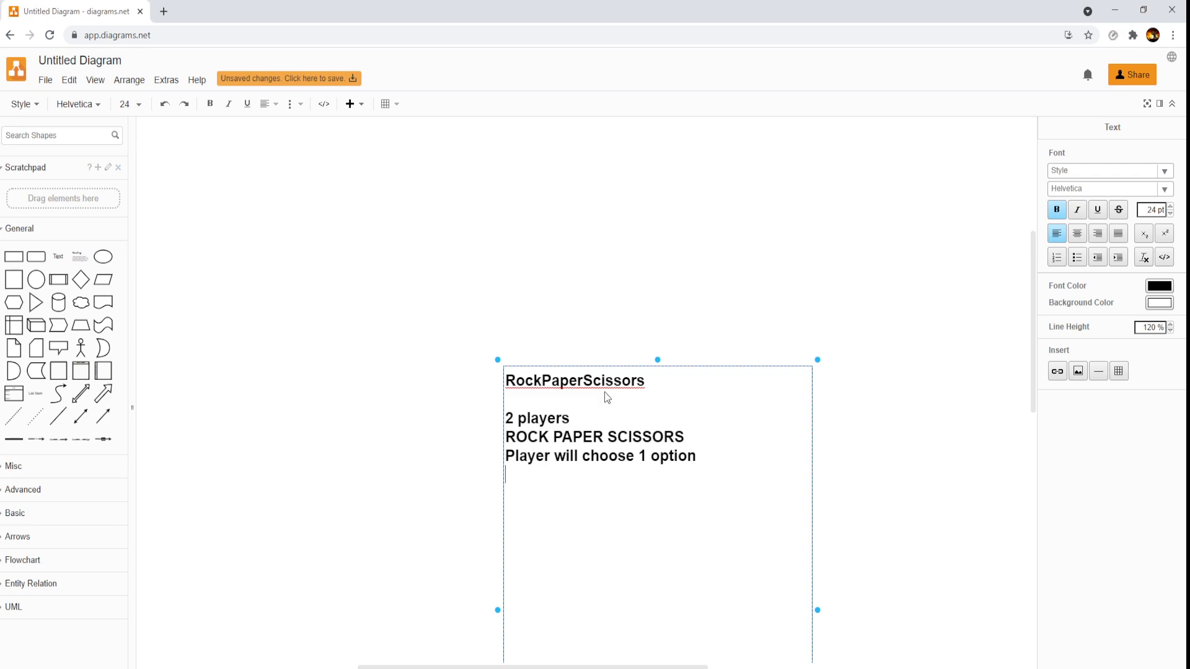
# Add the line "AI will choose another option" below the player's line
pyautogui.write('AI will choose another optino')
pyautogui.press('BackSpace')
pyautogui.press('BackSpace')
pyautogui.write('on')
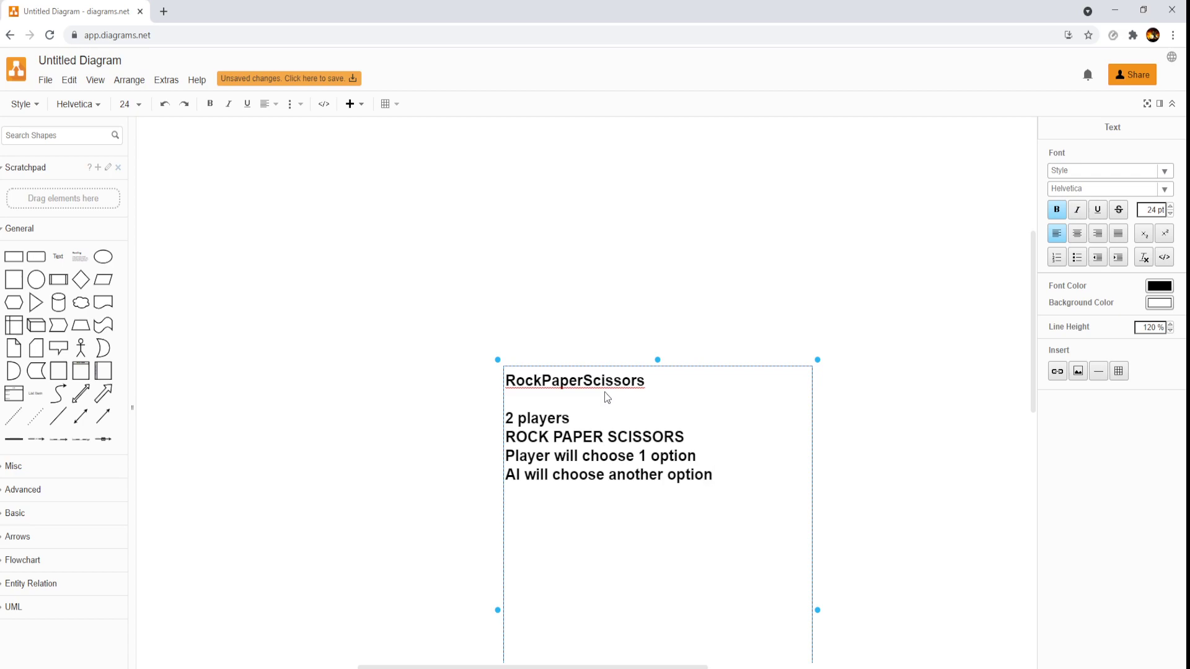
# Remove the bold formatting from the four lines below the title
pyautogui.keyDown('shift'); pyautogui.click(513, 422); pyautogui.keyUp('shift')
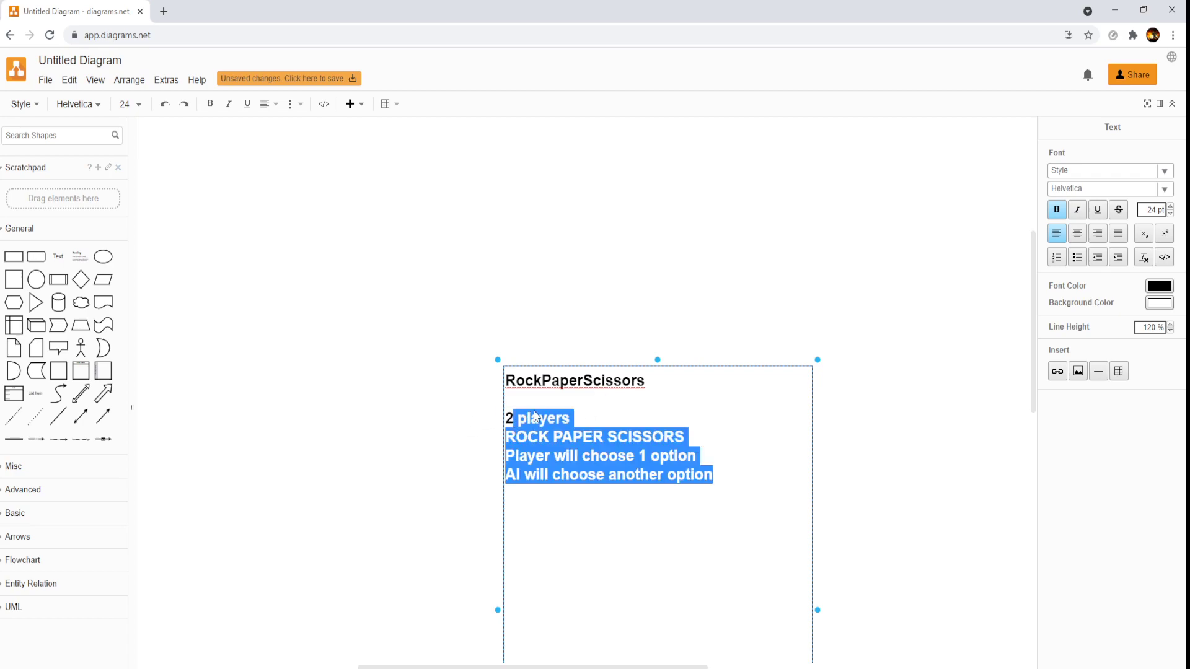
pyautogui.hotkey('shift', 'Left')
pyautogui.click(1063, 209)
pyautogui.click(1151, 209)
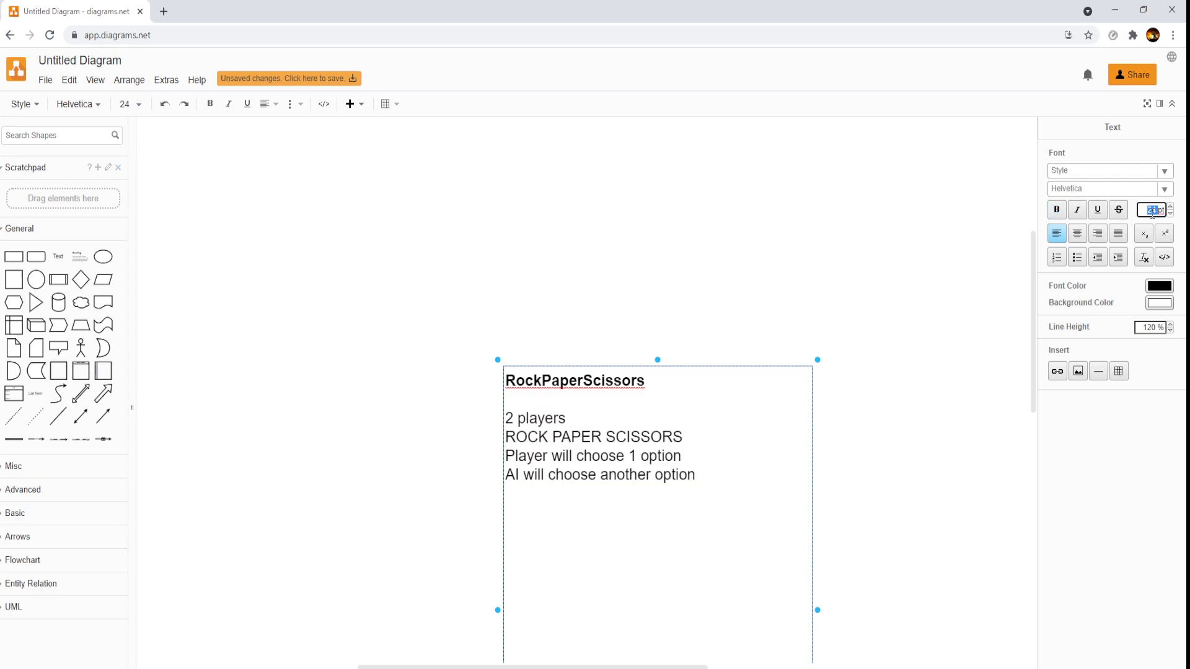
pyautogui.click(765, 365)
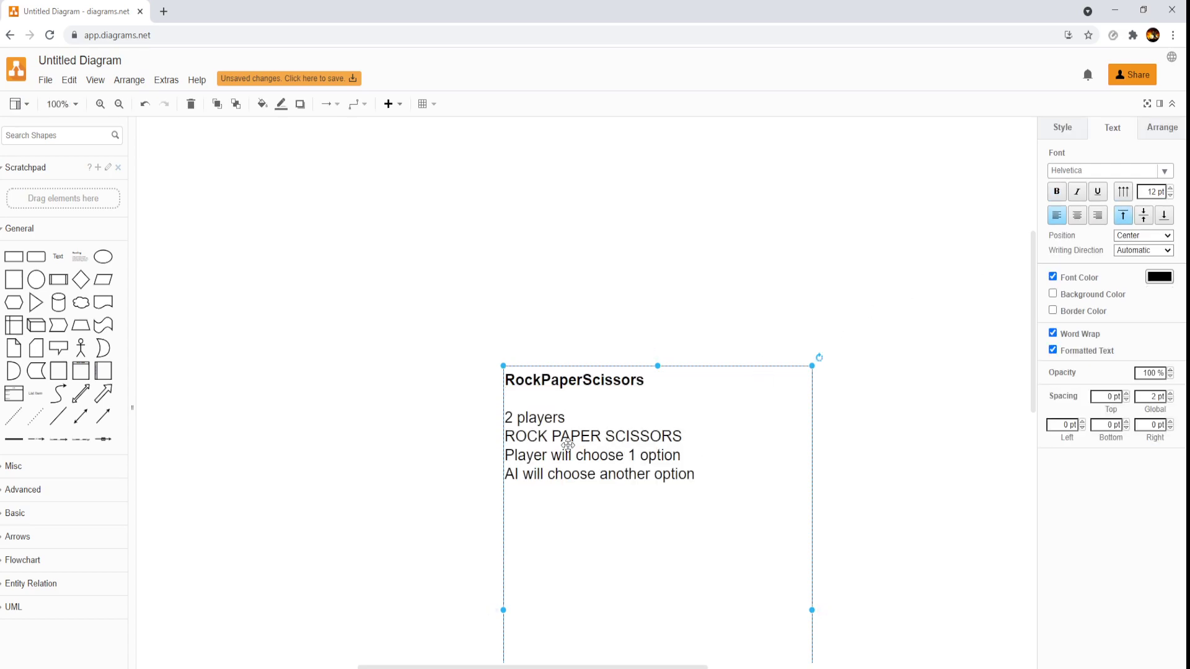
# Move the text box upward on the canvas so more of it fits in the view
pyautogui.doubleClick(543, 434)
pyautogui.click(508, 420)
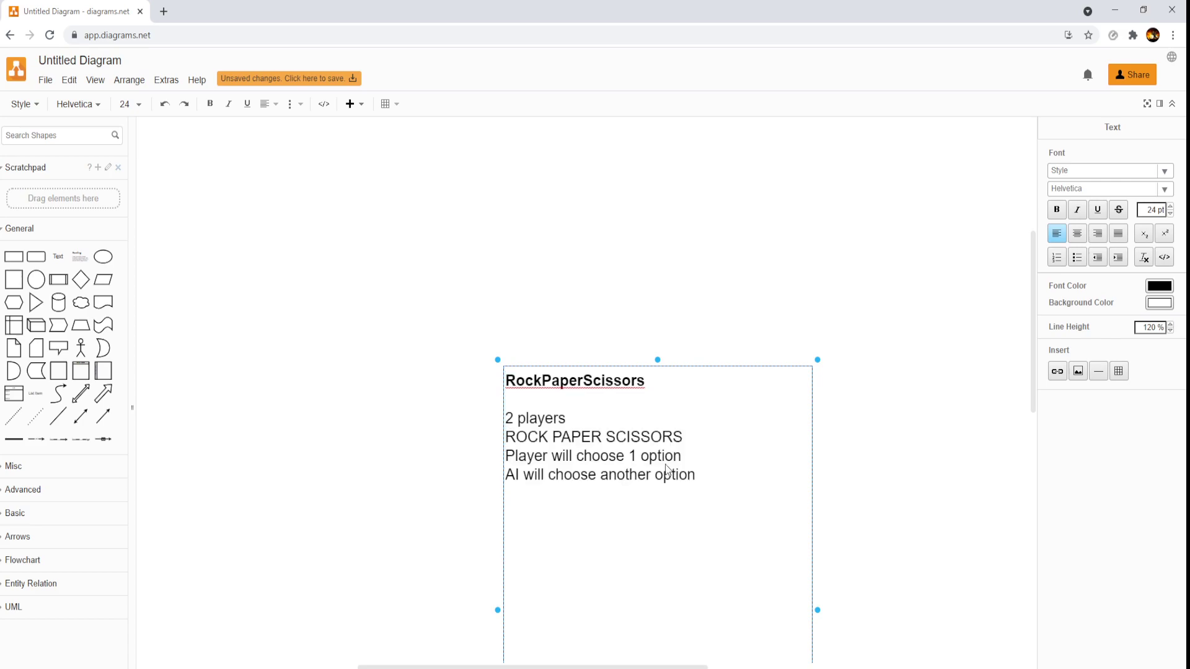
pyautogui.press('Escape')
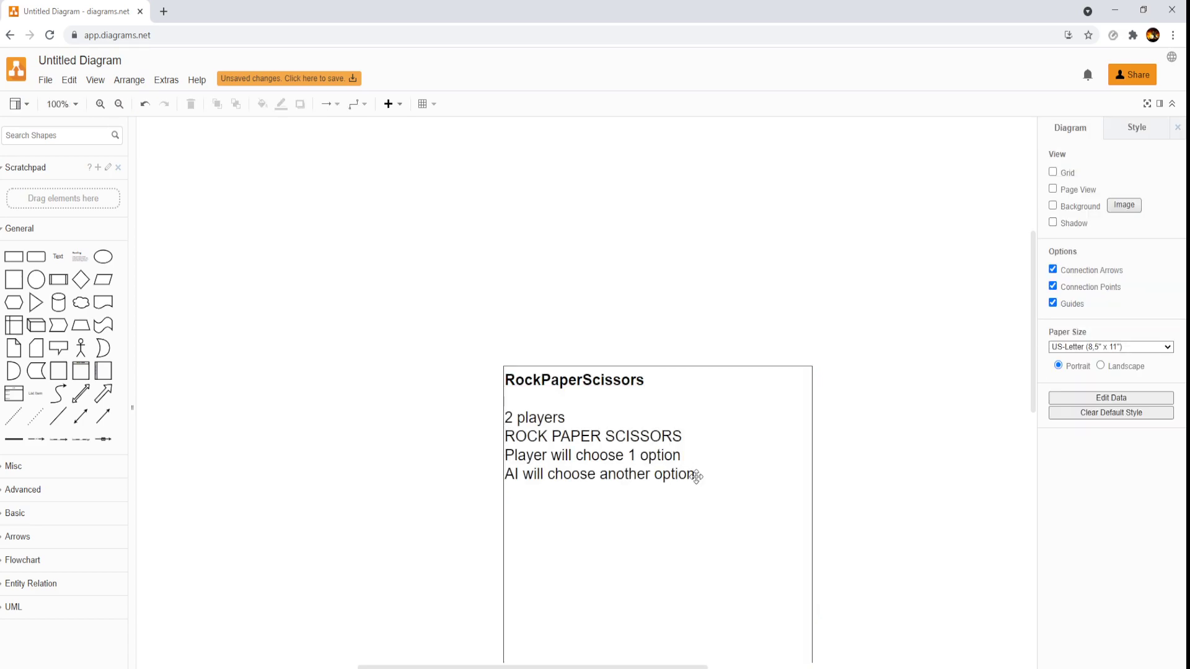
pyautogui.moveTo(703, 403); pyautogui.dragTo(626, 218)
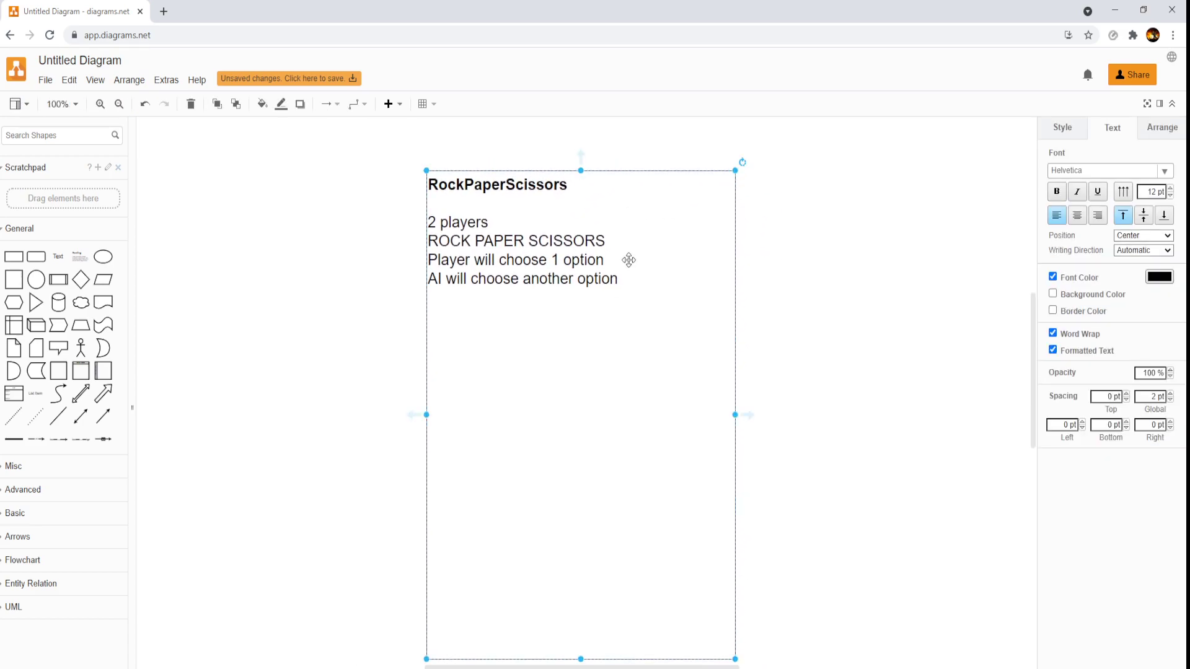
pyautogui.doubleClick(601, 286)
pyautogui.click(607, 287)
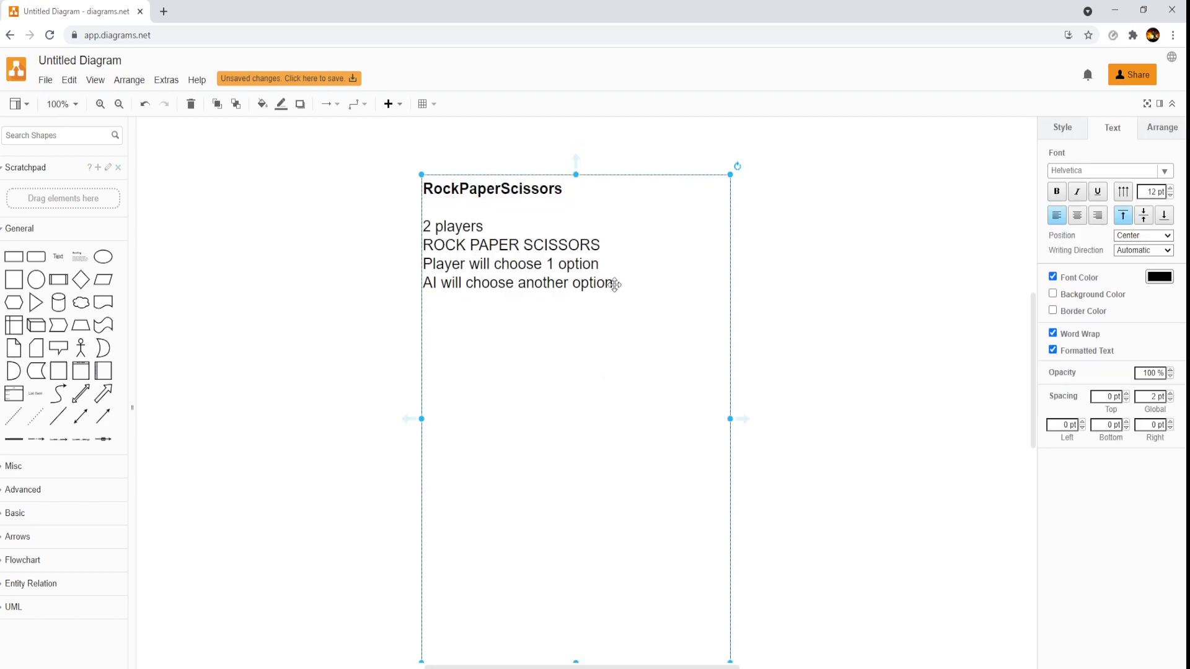
# Add the rule "ROCK BEATS SCISSORS" after the AI line and begin the next rule with "SCISSORS"
pyautogui.tripleClick(612, 286)
pyautogui.click(613, 286)
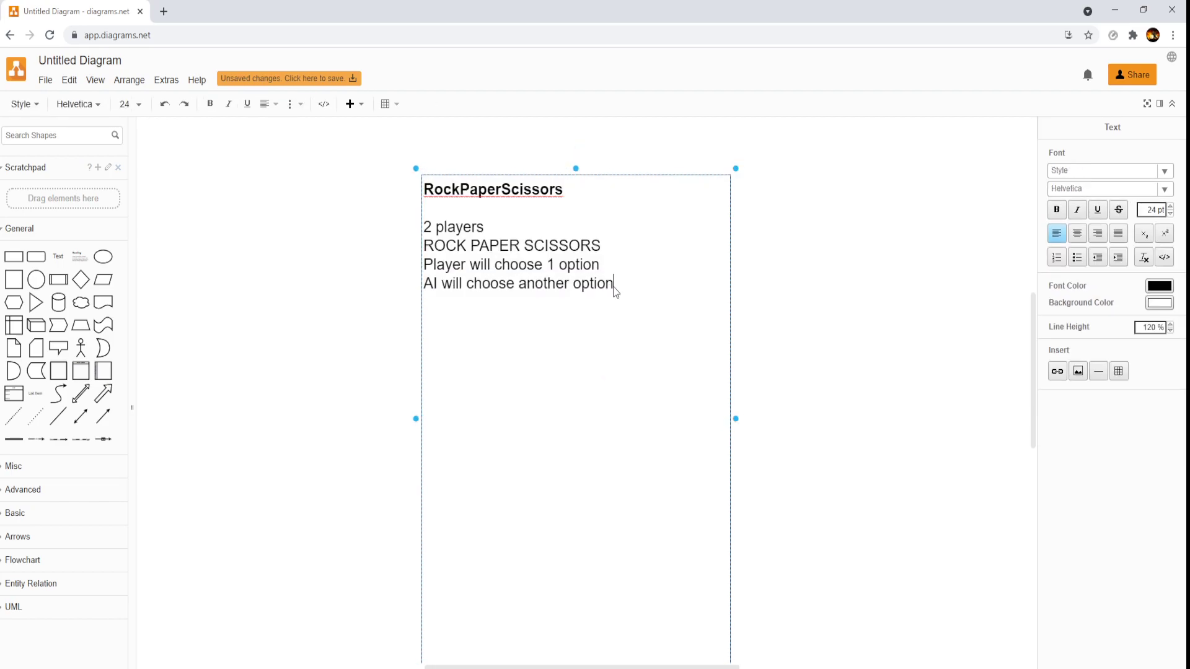
pyautogui.write('OR')
pyautogui.press('BackSpace')
pyautogui.press('BackSpace')
pyautogui.write('ROCK BEATS')
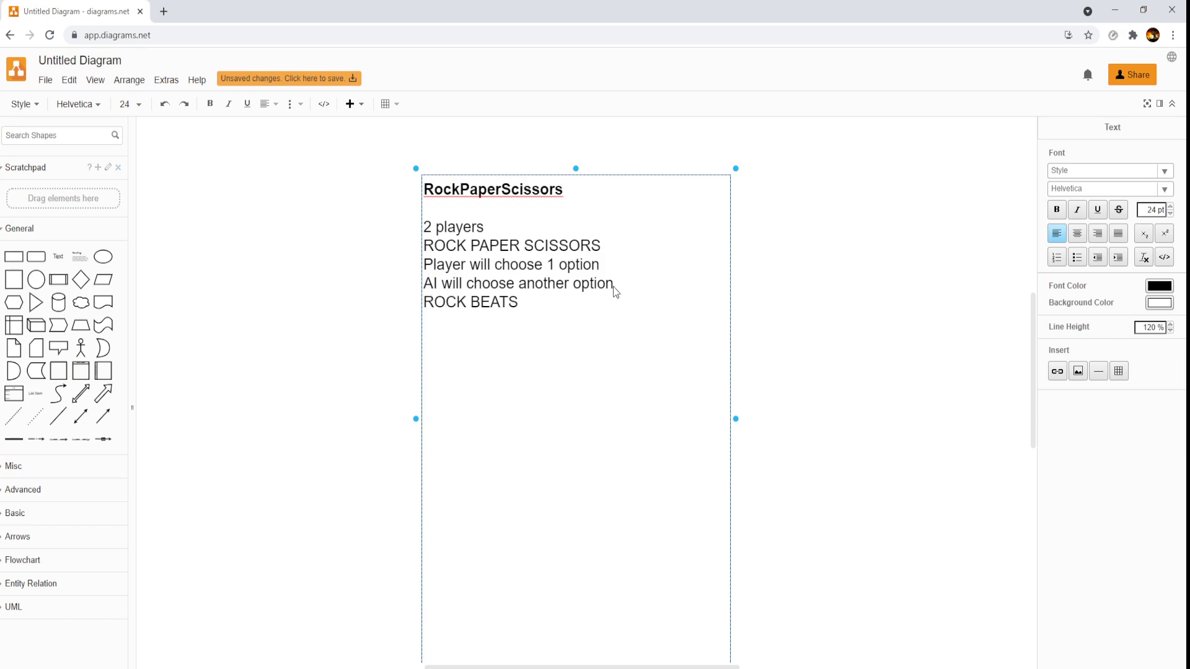
pyautogui.write(' SCISSORSCISSORS ')
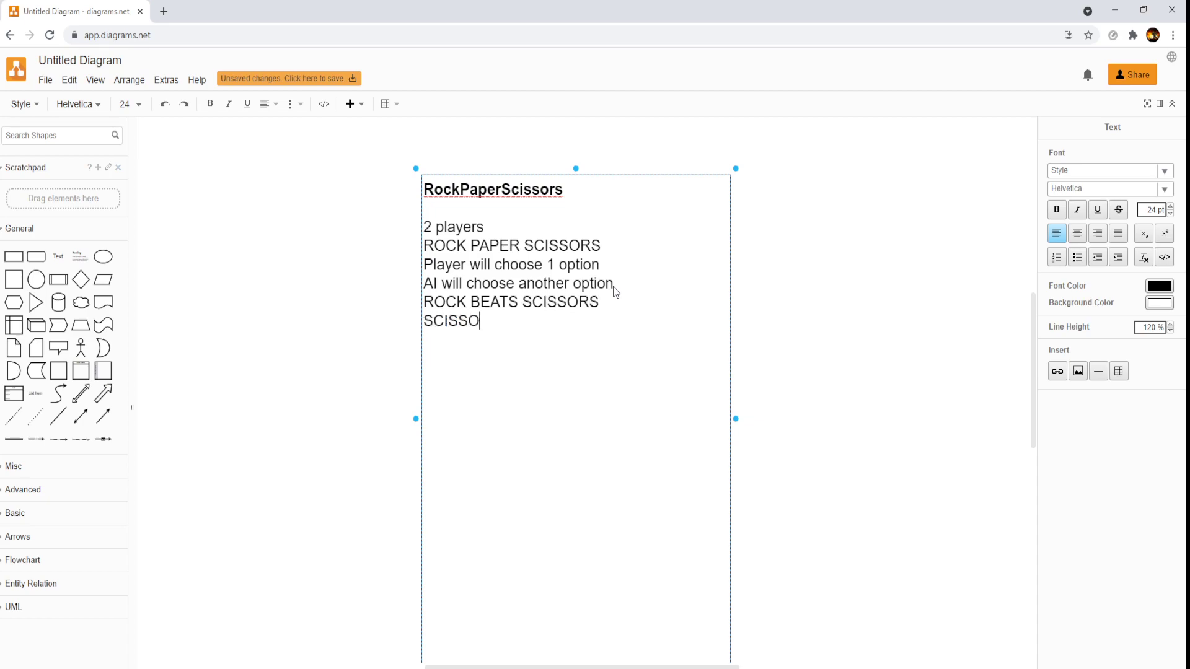
# Complete the second rule so it reads "SCISSORS BEAT PAPER"
pyautogui.write('BEAAT')
pyautogui.press('BackSpace')
pyautogui.press('BackSpace')
pyautogui.write('T PAPAE')
pyautogui.press('BackSpace')
pyautogui.press('BackSpace')
pyautogui.write('ER ')
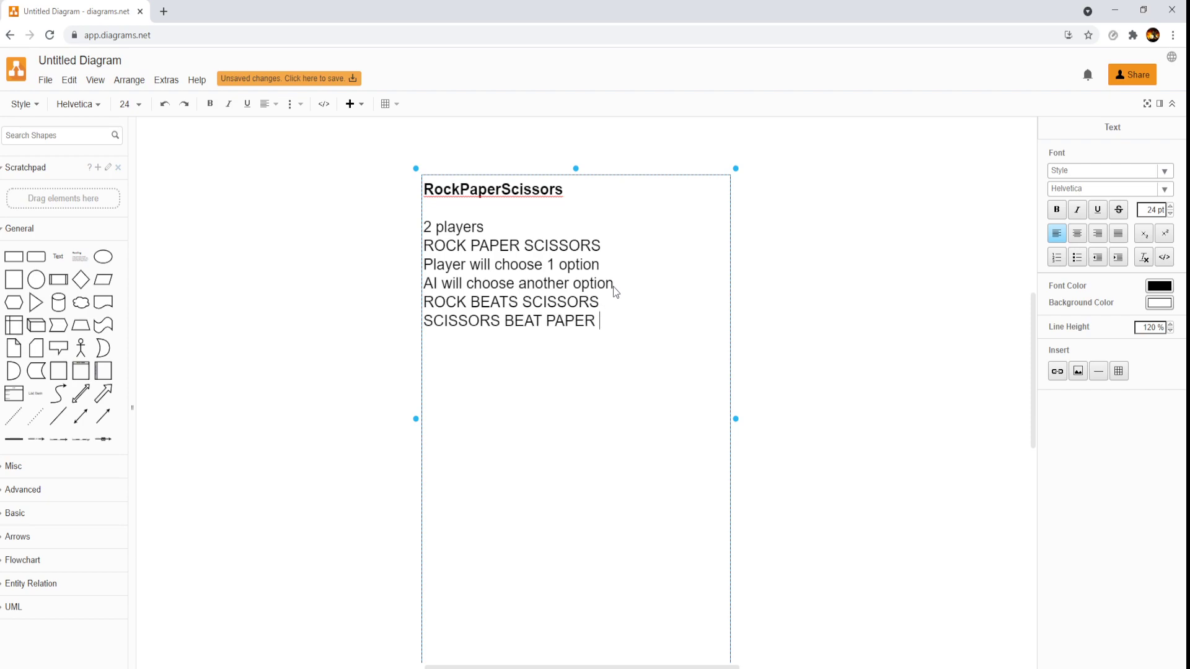
# Add the lines "PAPER BEATS ROCK" and "Equal then game is a Draw." to the rules
pyautogui.write('SC')
pyautogui.press('BackSpace')
pyautogui.write('PAPER BEAST')
pyautogui.press('BackSpace')
pyautogui.press('BackSpace')
pyautogui.write('TS ROCK')
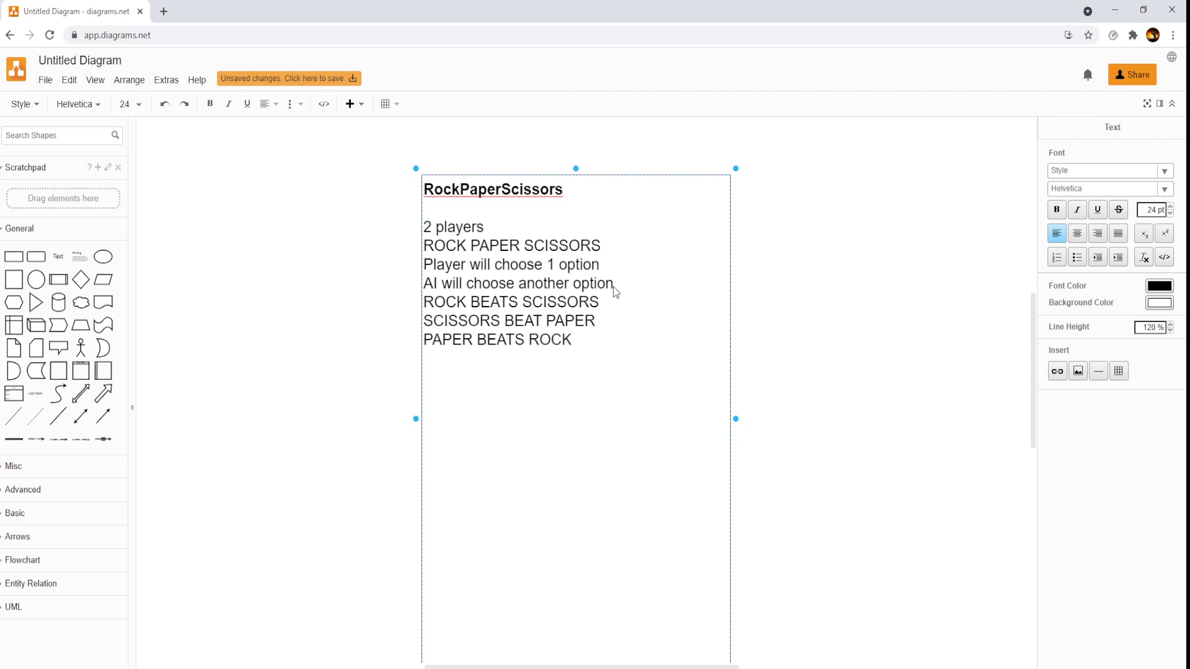
pyautogui.press('Return')
pyautogui.write('Equal then game is a ')
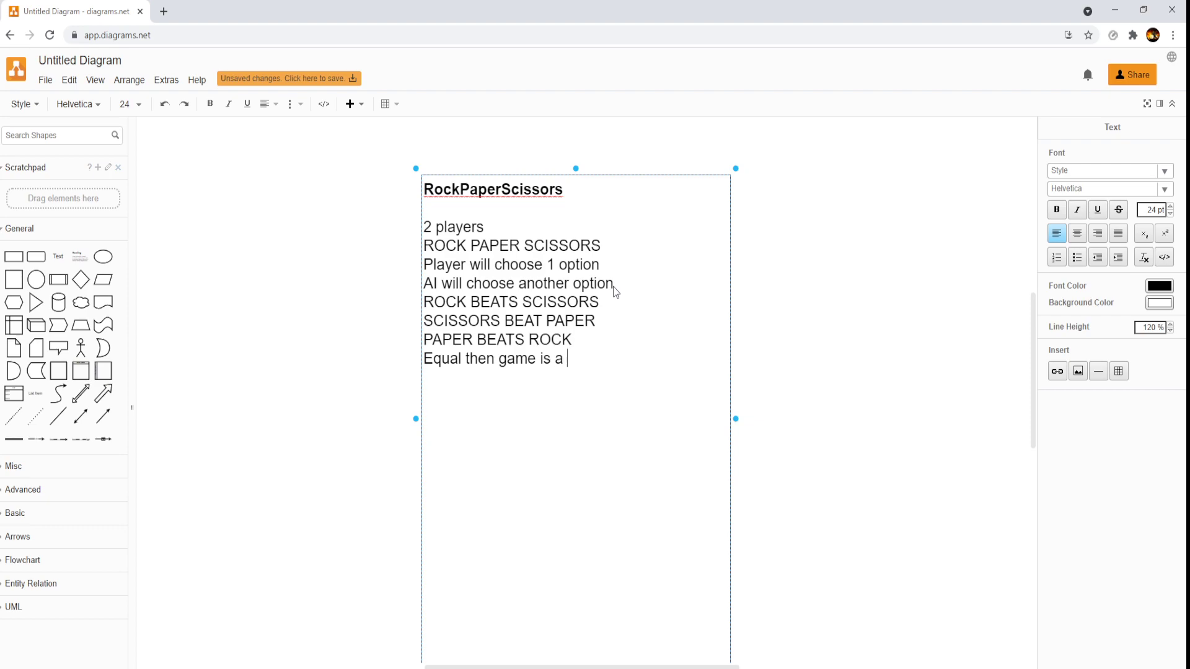
pyautogui.write('Draw.')
# Set the font size of all lines below the title to 12 pt
pyautogui.hotkey('shift', 'Up')
pyautogui.hotkey('shift', 'Up')
pyautogui.hotkey('shift', 'Up')
pyautogui.hotkey('shift', 'Up')
pyautogui.hotkey('shift', 'Up')
pyautogui.hotkey('shift', 'Up')
pyautogui.hotkey('shift', 'Up')
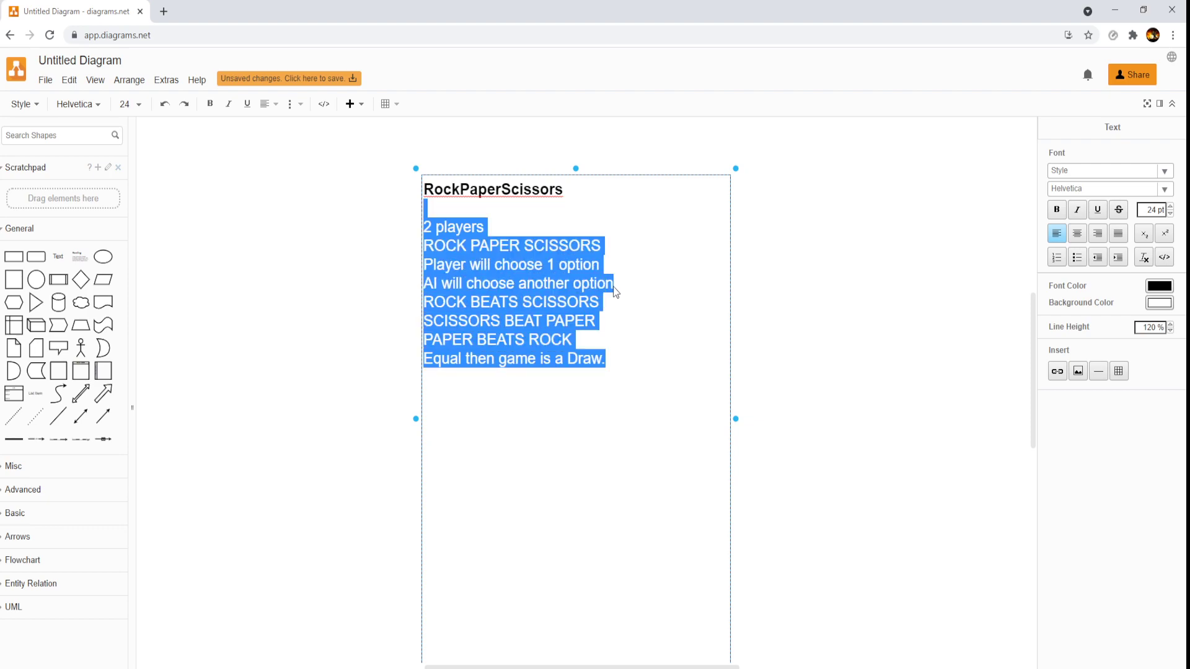
pyautogui.doubleClick(1152, 209)
pyautogui.write('12')
pyautogui.press('Return')
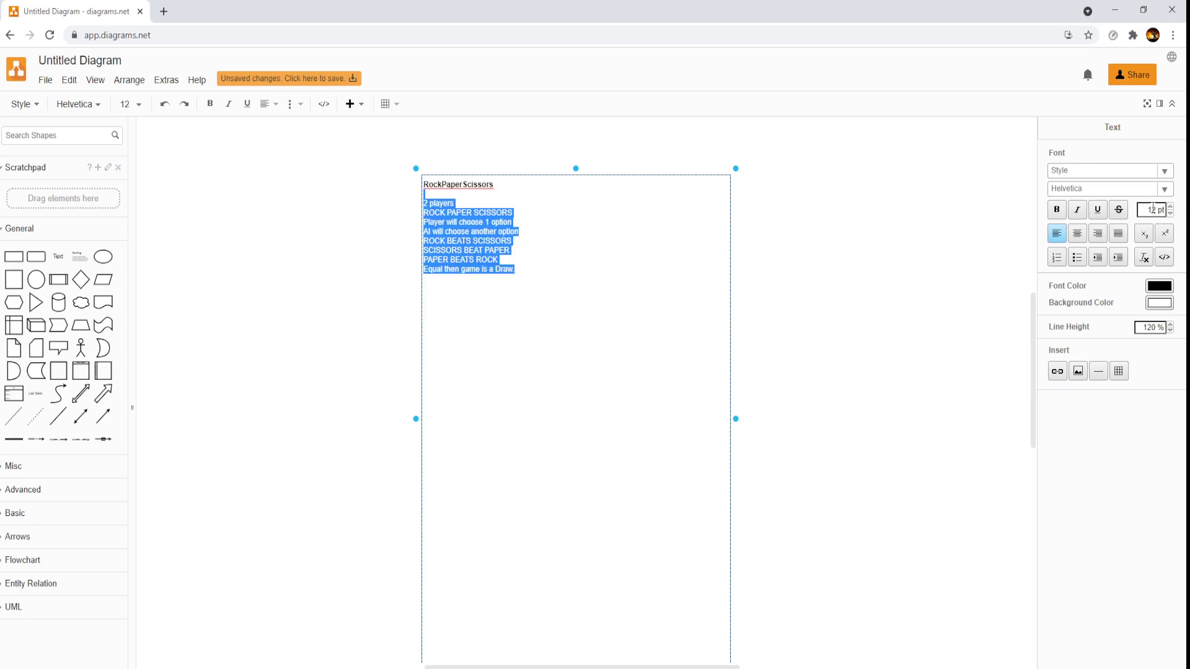
pyautogui.click(388, 247)
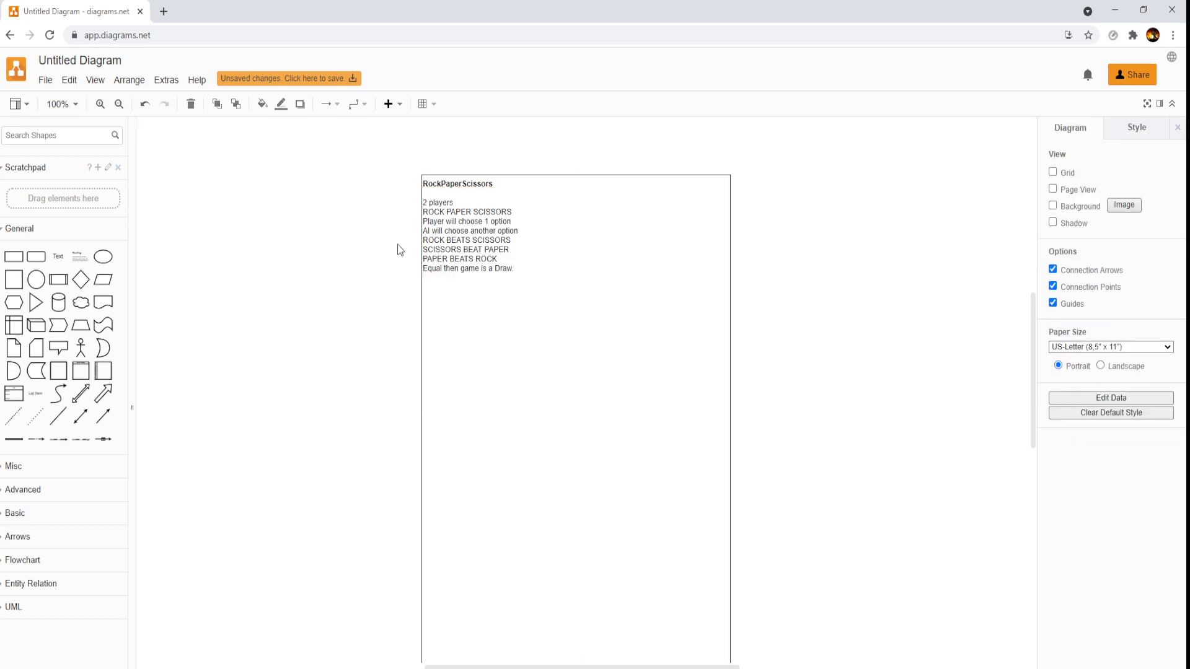
# Set the font size of the RockPaperScissors title to 24 pt
pyautogui.tripleClick(462, 189)
pyautogui.click(1152, 210)
pyautogui.doubleClick(1152, 211)
pyautogui.write('24pt')
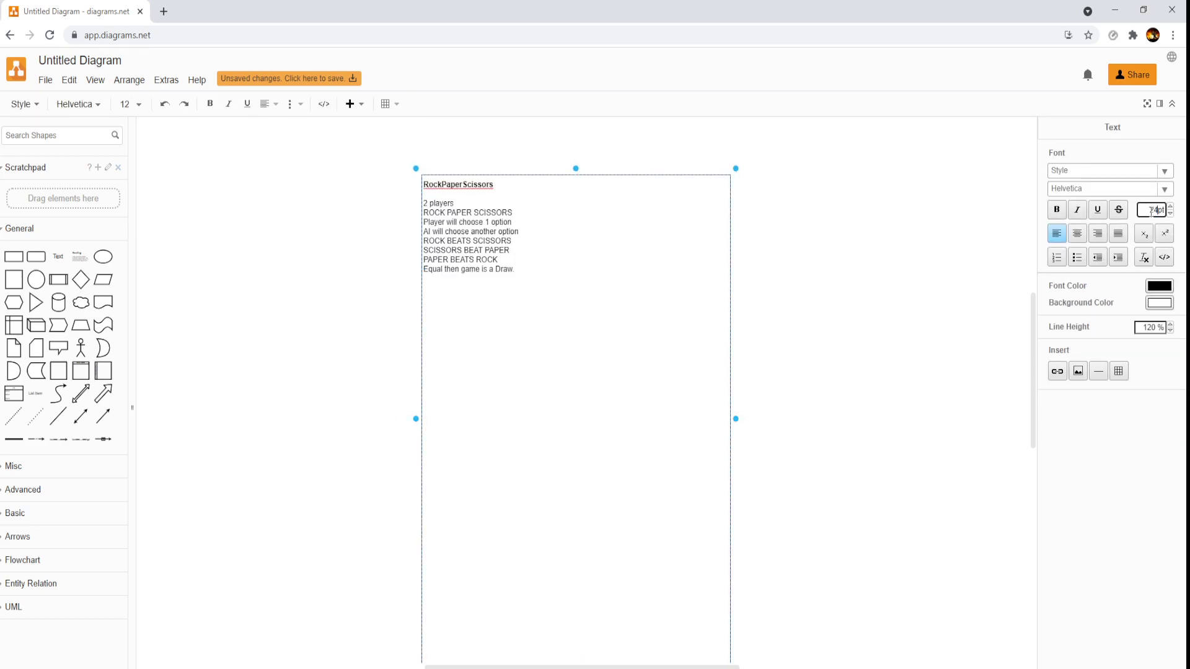
pyautogui.press('Return')
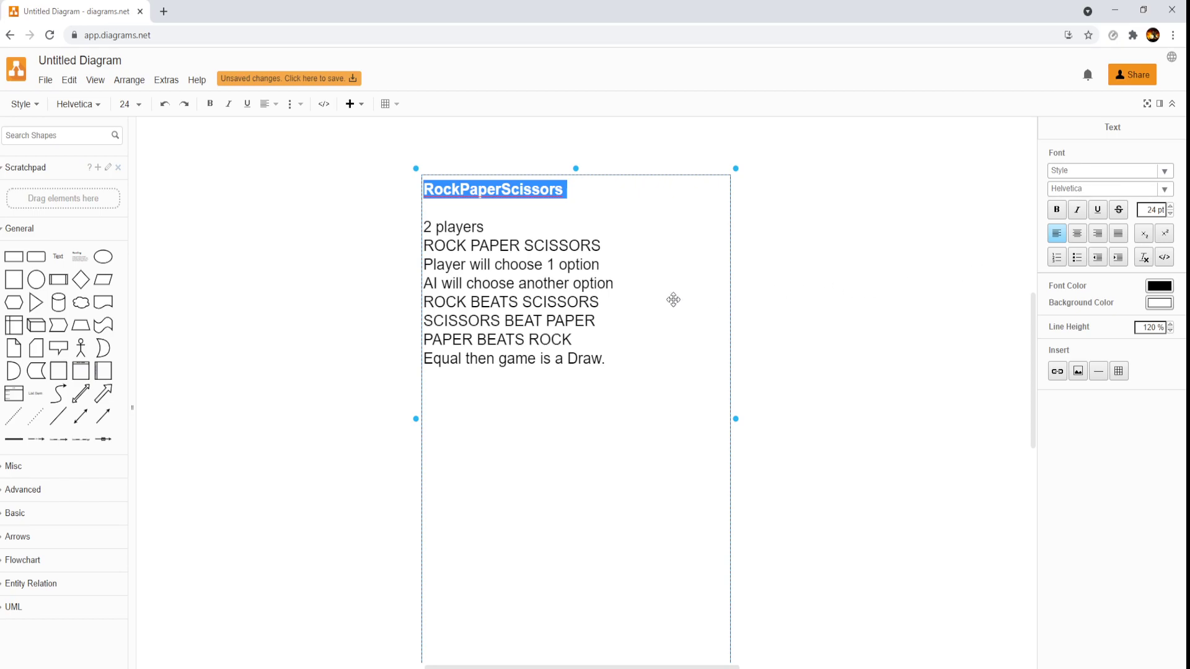
pyautogui.click(481, 273)
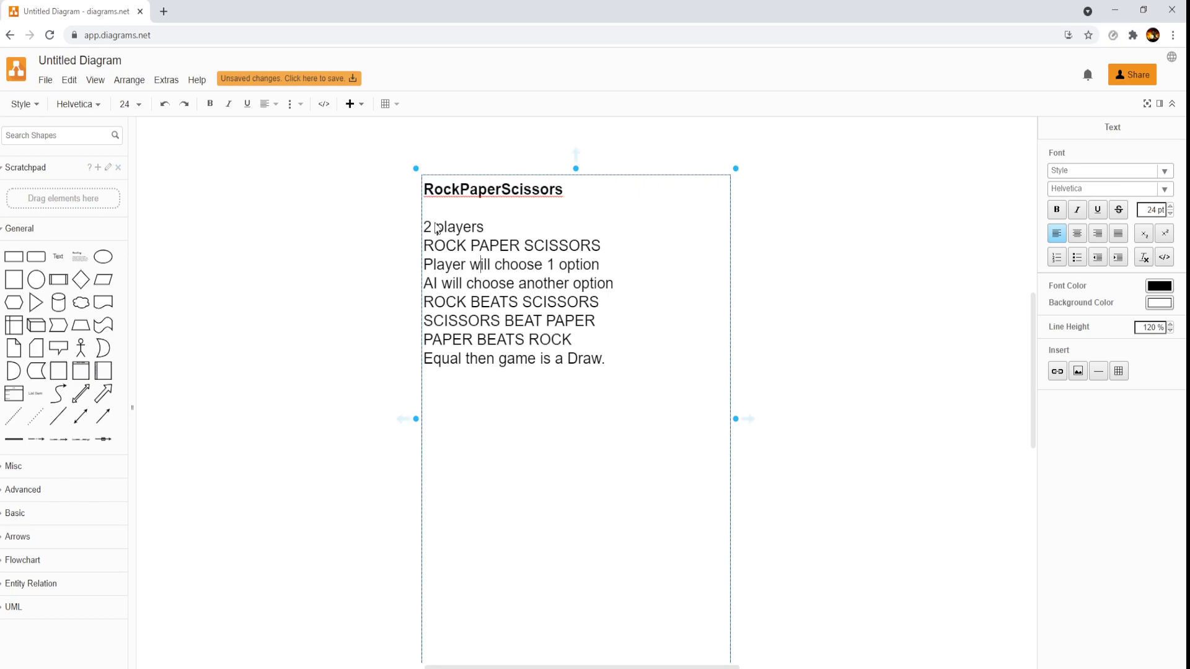
pyautogui.keyDown('shift'); pyautogui.click(612, 361); pyautogui.keyUp('shift')
pyautogui.click(1158, 210)
pyautogui.click(620, 372)
pyautogui.doubleClick(605, 363)
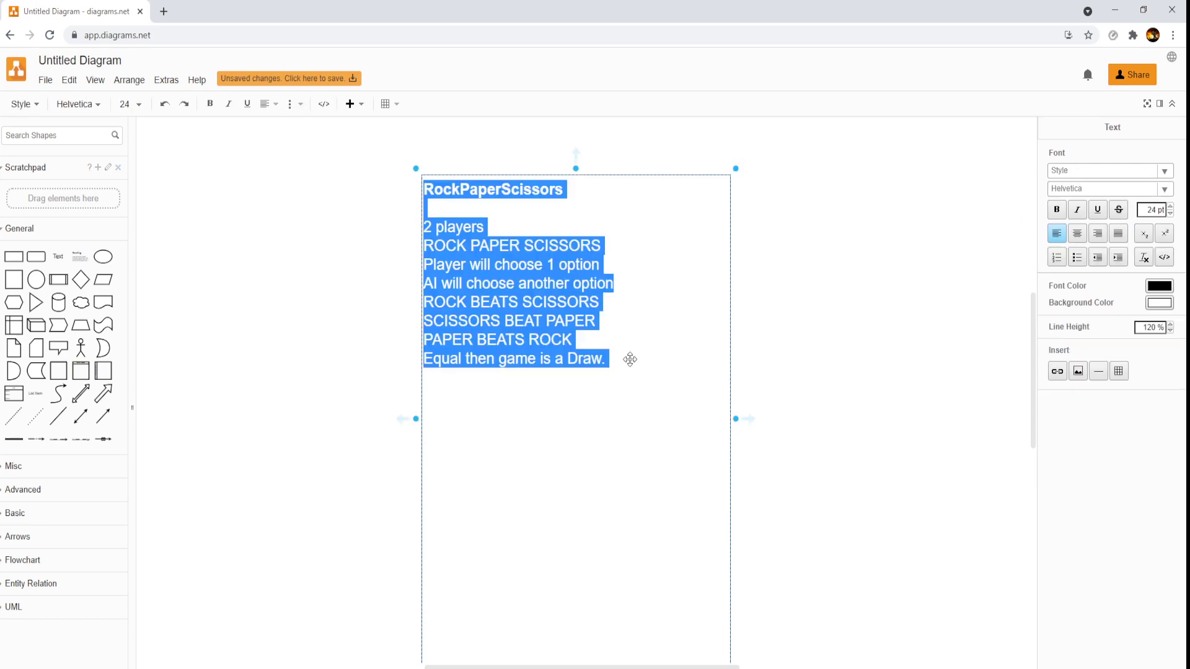
pyautogui.click(612, 359)
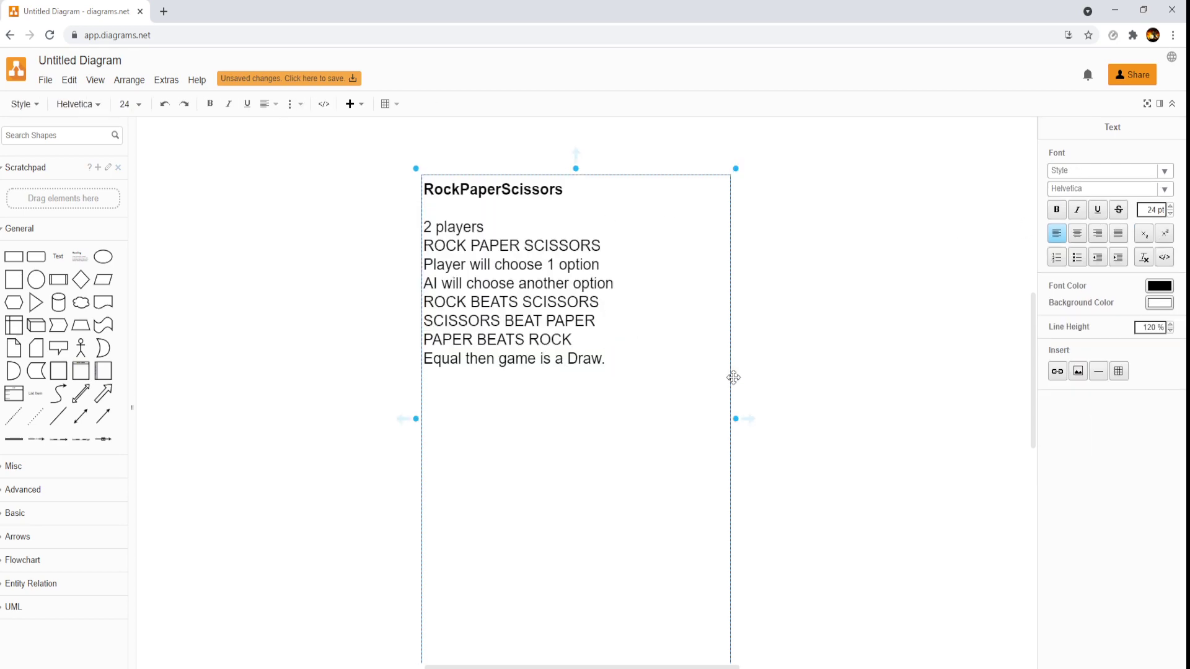
# Widen the rules text box and reopen its text for editing
pyautogui.moveTo(730, 425); pyautogui.dragTo(812, 404)
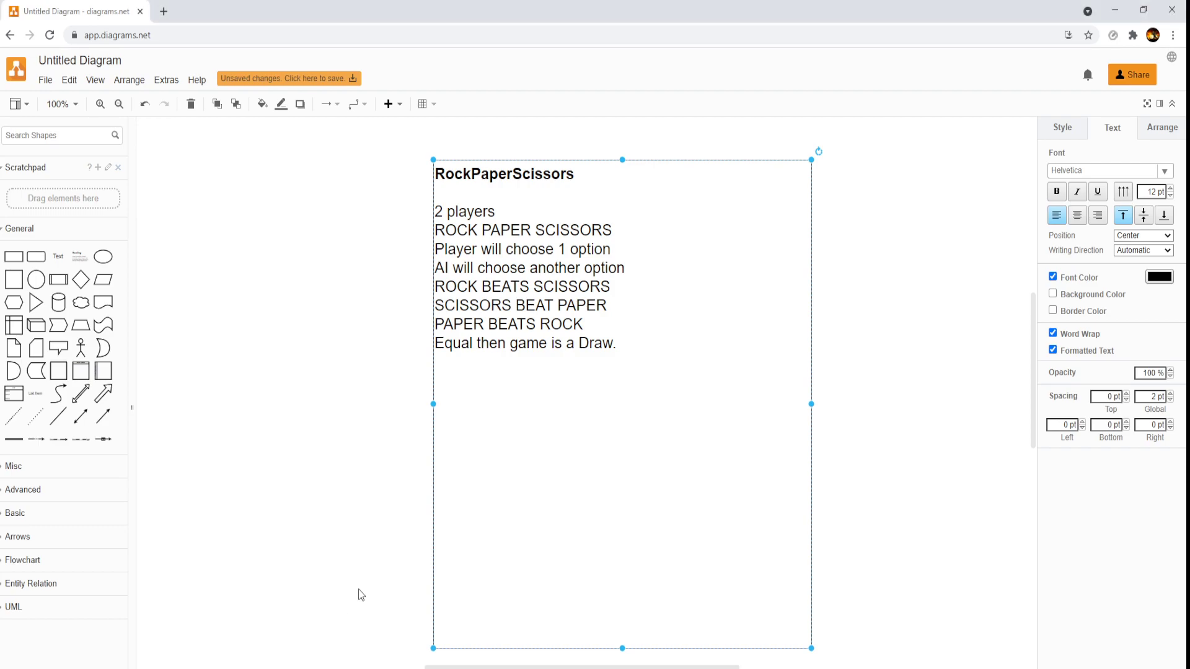
pyautogui.doubleClick(619, 347)
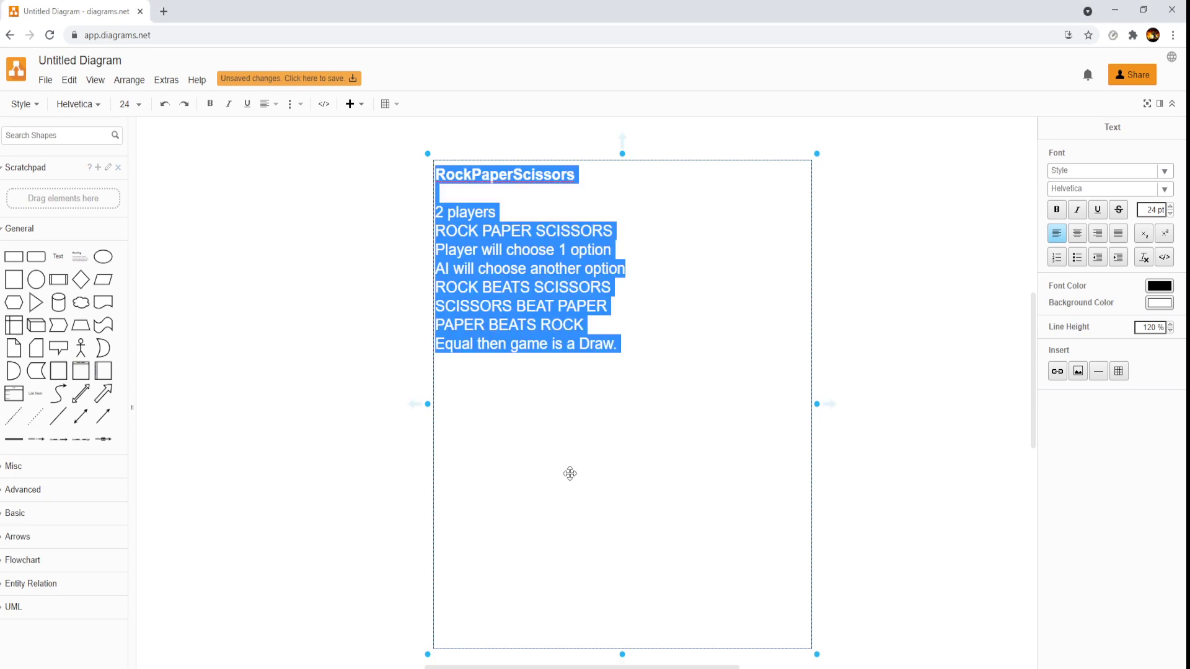
pyautogui.click(620, 348)
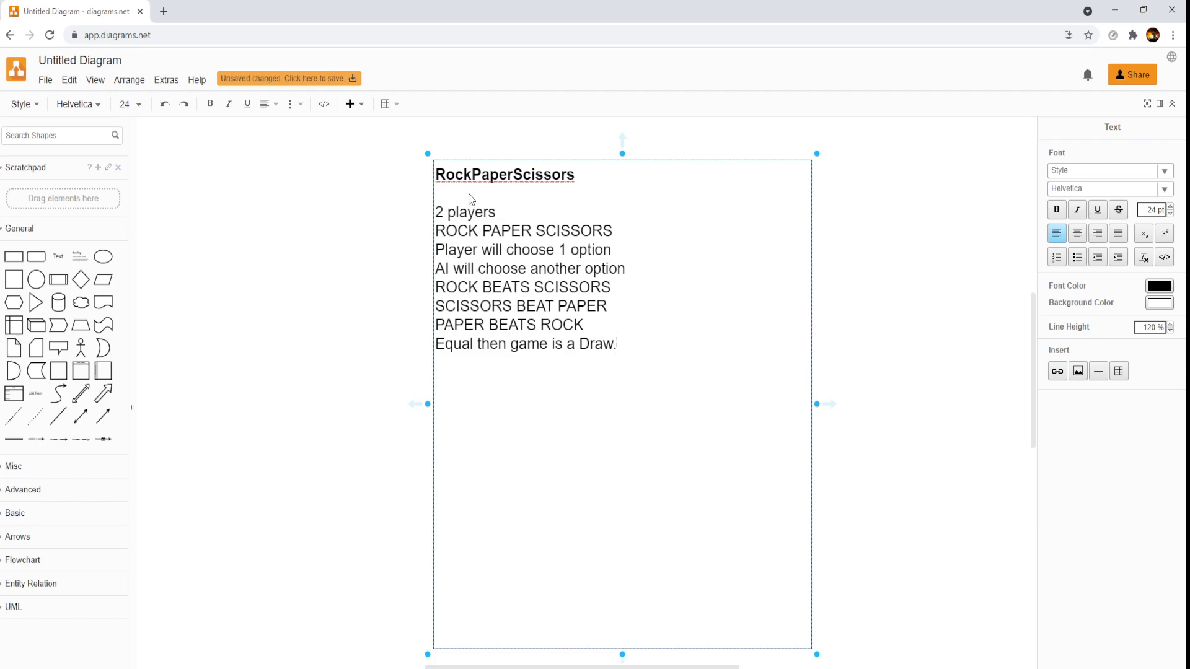
# Insert "OPTION : " in front of "ROCK PAPER SCISSORS" in the line below "2 players"
pyautogui.tripleClick(447, 219)
pyautogui.doubleClick(499, 231)
pyautogui.click(505, 218)
pyautogui.write('Op')
pyautogui.press('BackSpace')
pyautogui.write('PTION ')
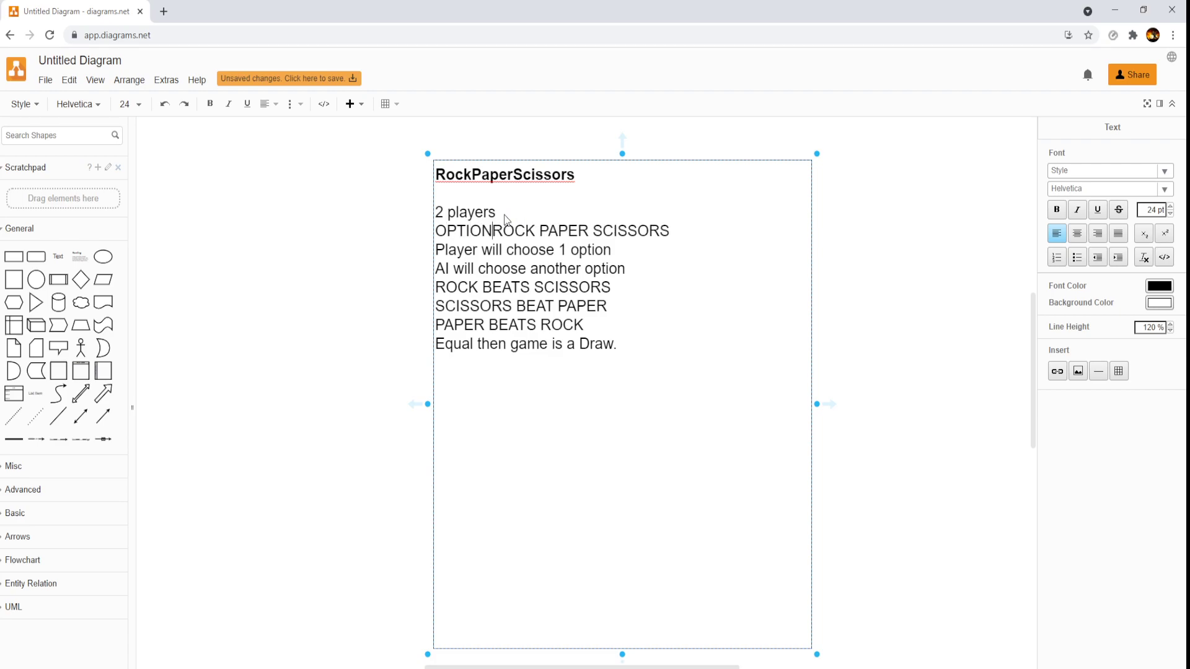
pyautogui.write(':')
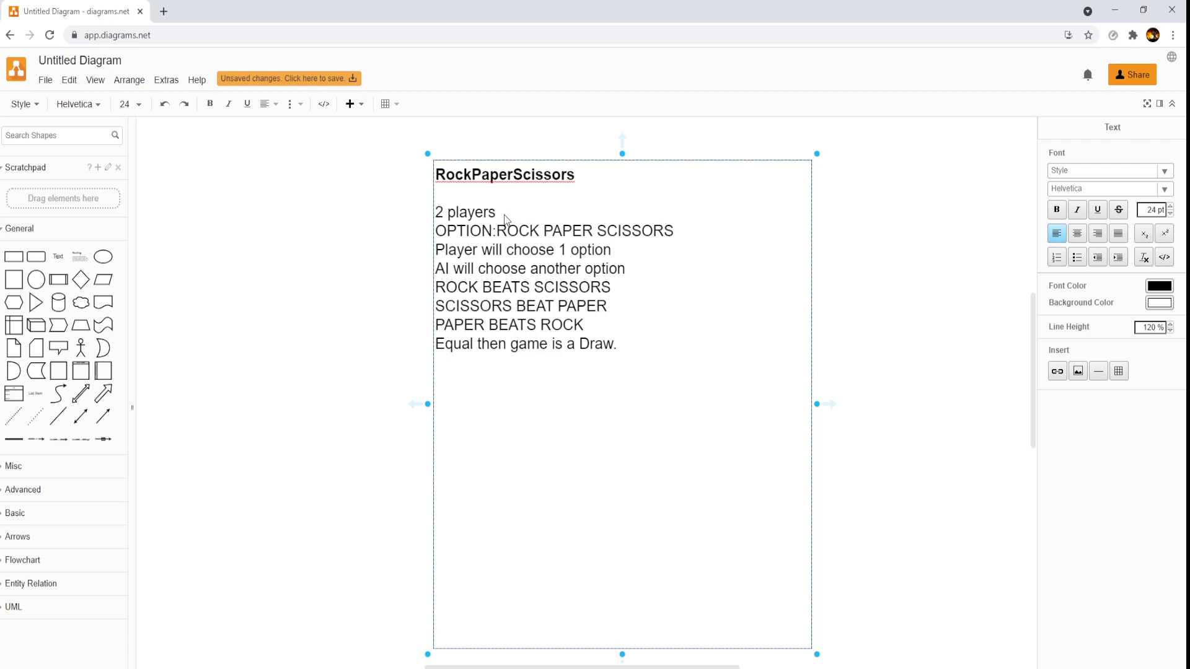
# Insert the word "random" before "option" in the line about the AI's choice
pyautogui.press('Right')
pyautogui.press('Down')
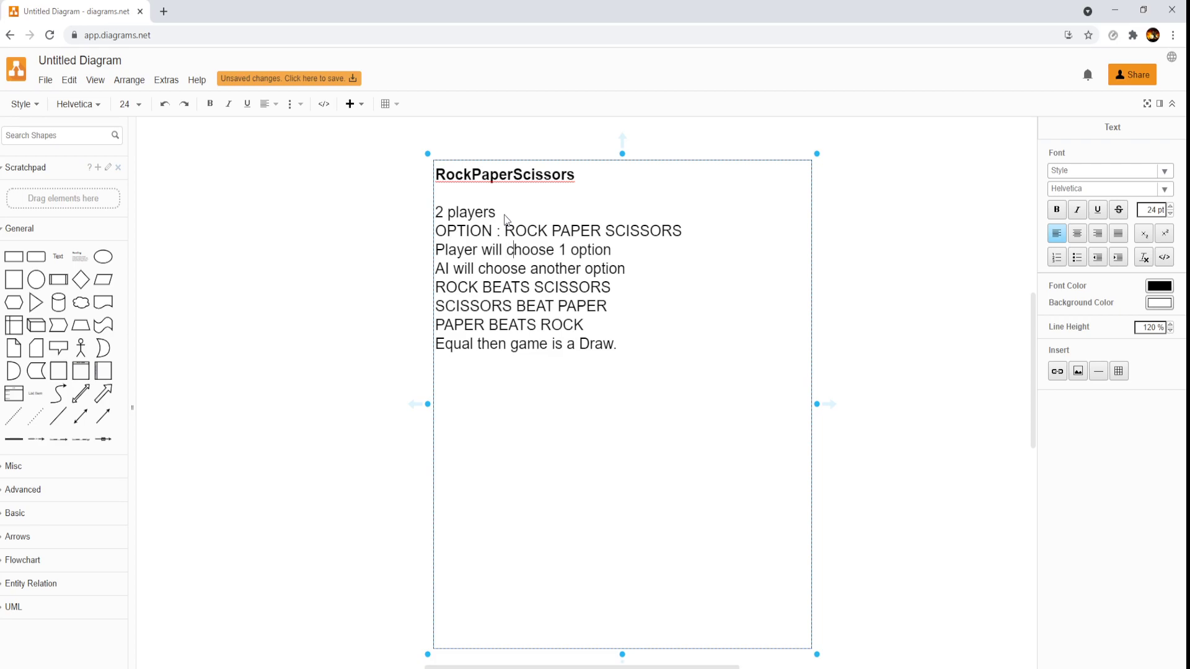
pyautogui.write('random')
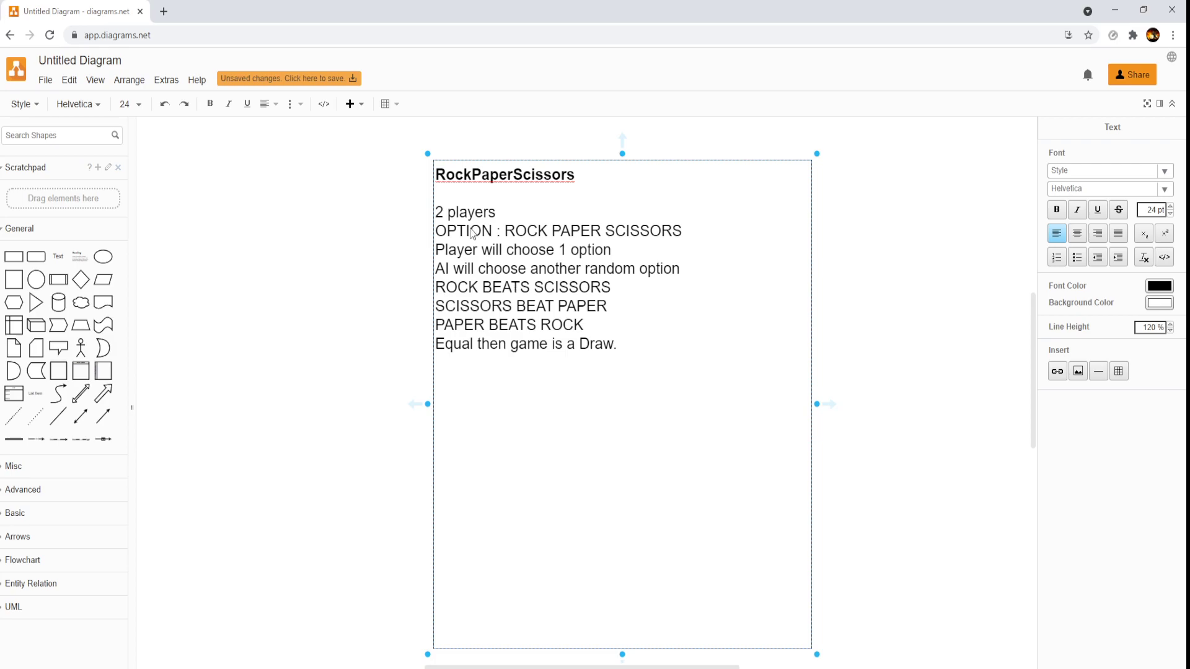
# Reduce the font size of the rules lines below the title to 12 pt
pyautogui.tripleClick(440, 215)
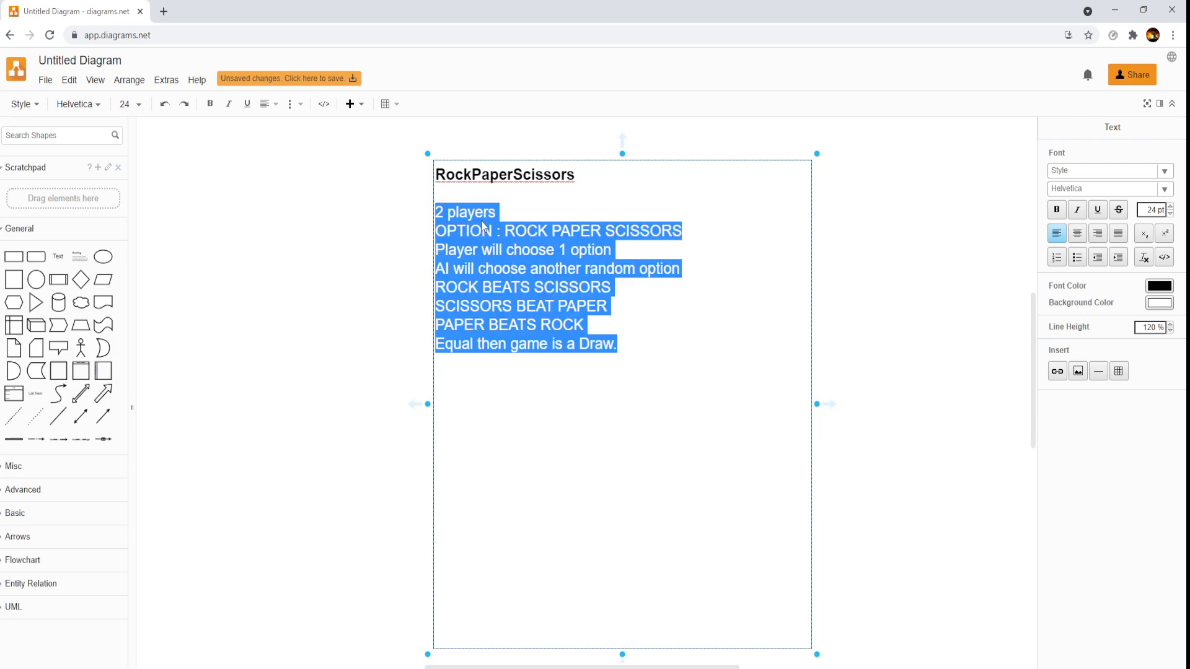
pyautogui.click(1150, 212)
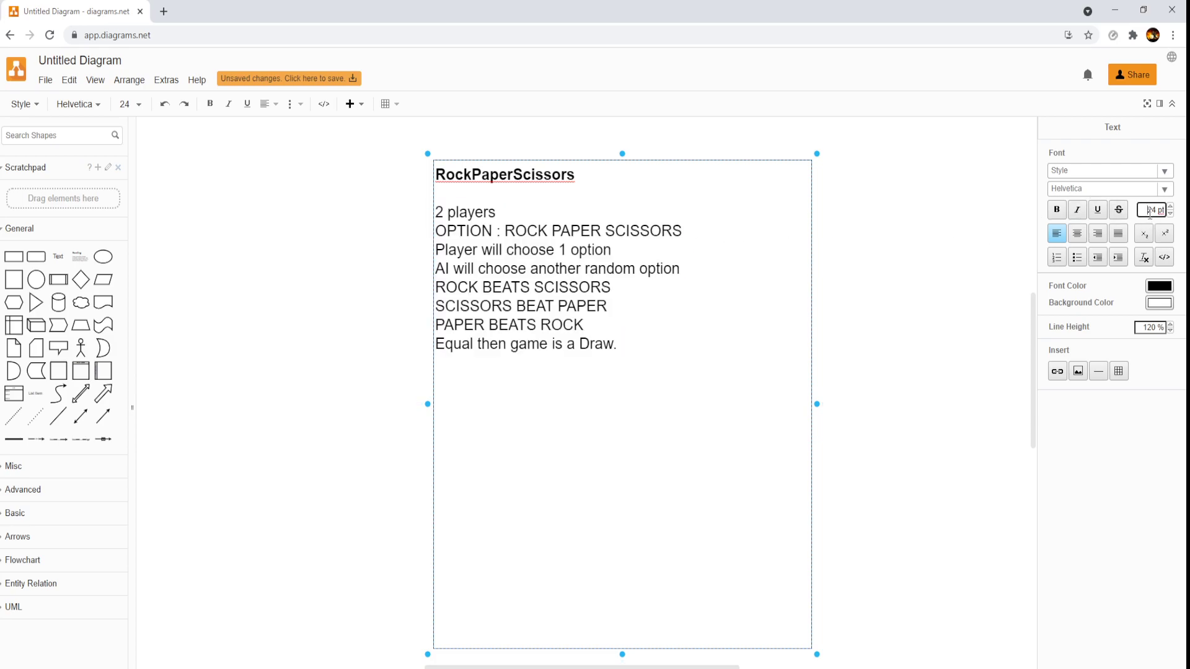
pyautogui.tripleClick(618, 346)
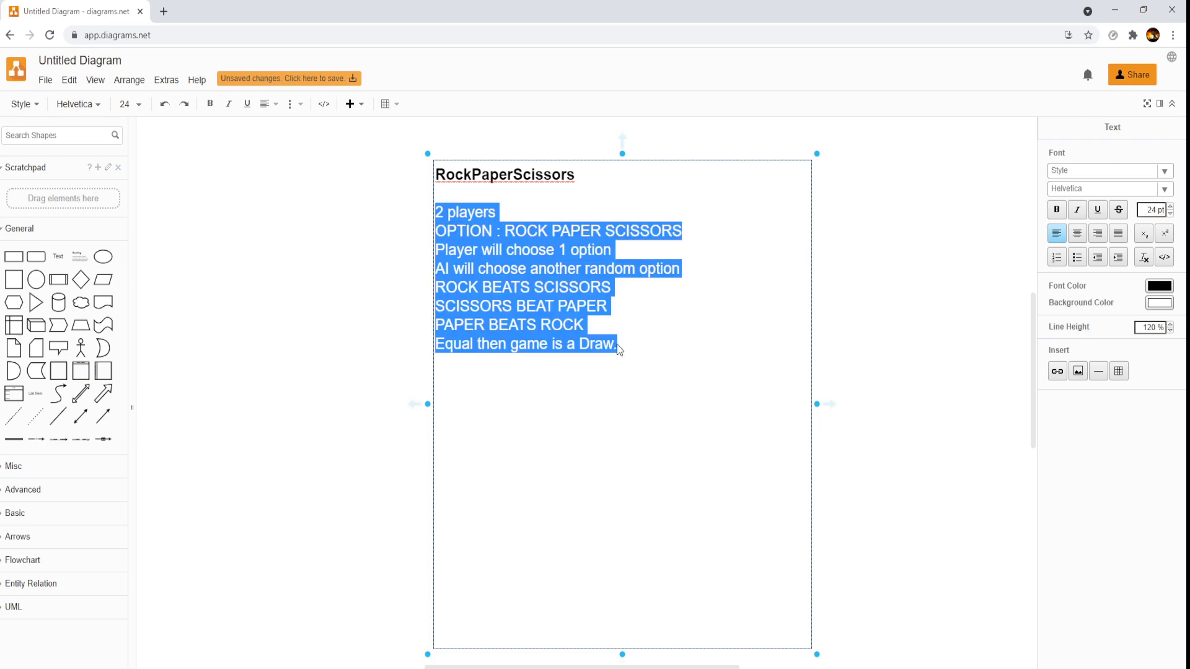
pyautogui.click(1171, 215)
pyautogui.click(1171, 214)
pyautogui.click(1171, 215)
pyautogui.click(1171, 214)
pyautogui.click(1171, 214)
pyautogui.click(1171, 215)
pyautogui.click(1171, 215)
pyautogui.click(1171, 214)
pyautogui.click(1171, 214)
pyautogui.click(1171, 214)
pyautogui.click(1171, 215)
pyautogui.click(1171, 214)
pyautogui.click(289, 250)
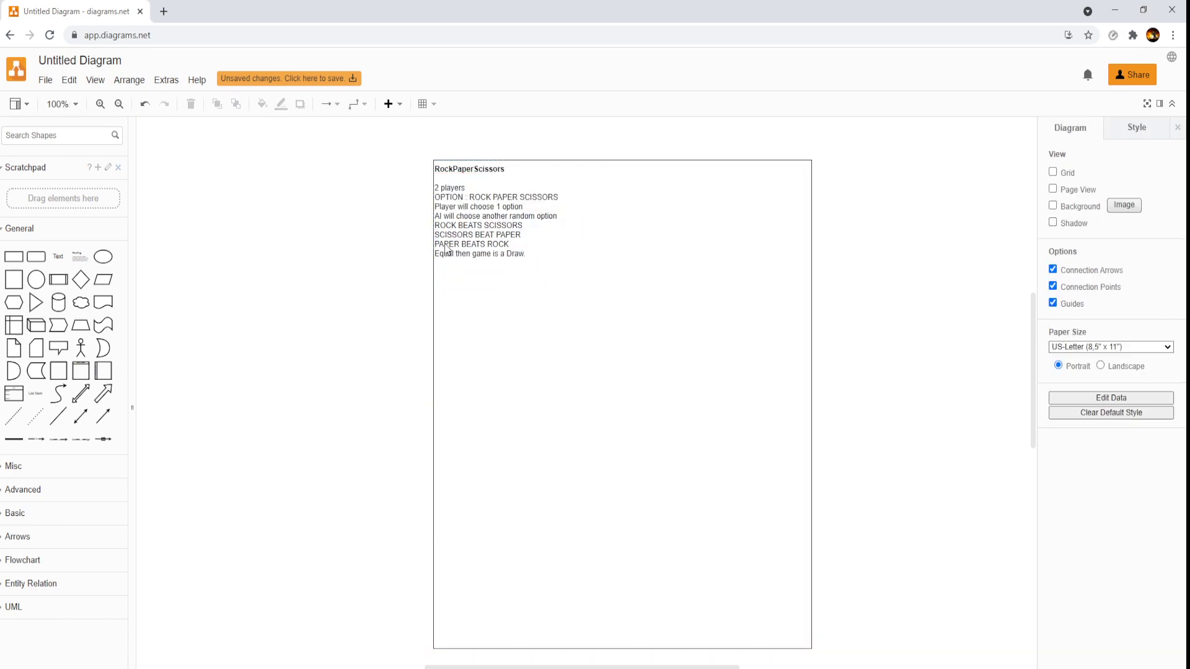
# Set the font size of the whole rules text box to 18 pt
pyautogui.click(475, 238)
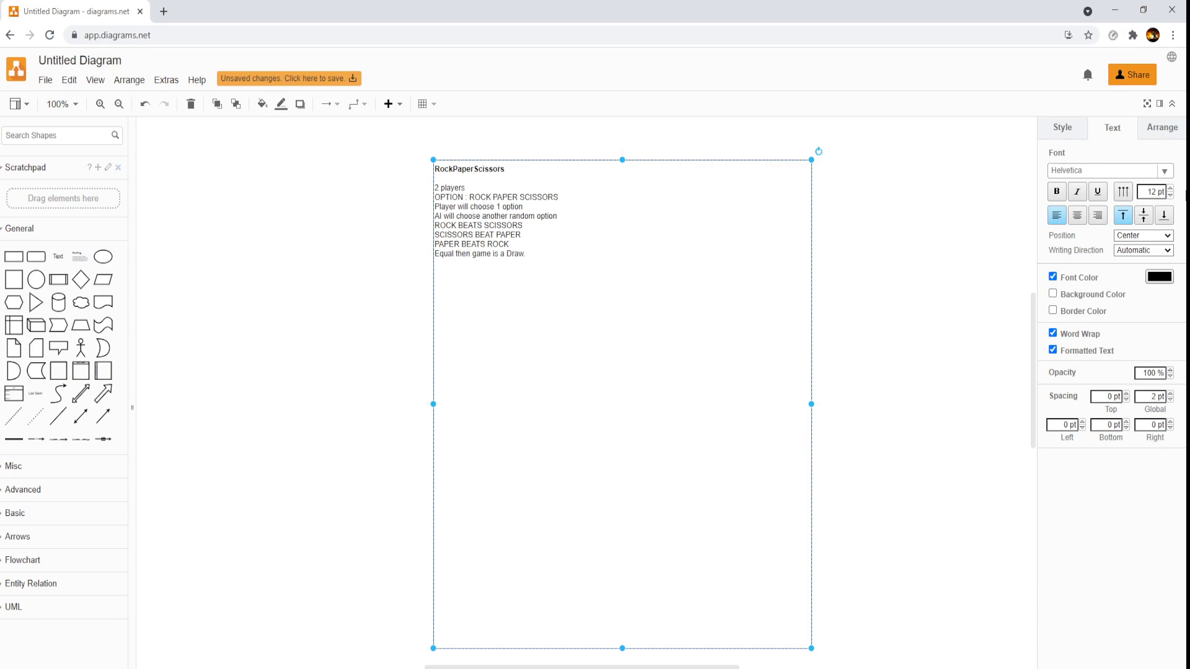
pyautogui.click(1156, 192)
pyautogui.tripleClick(1157, 192)
pyautogui.write('18')
pyautogui.press('Return')
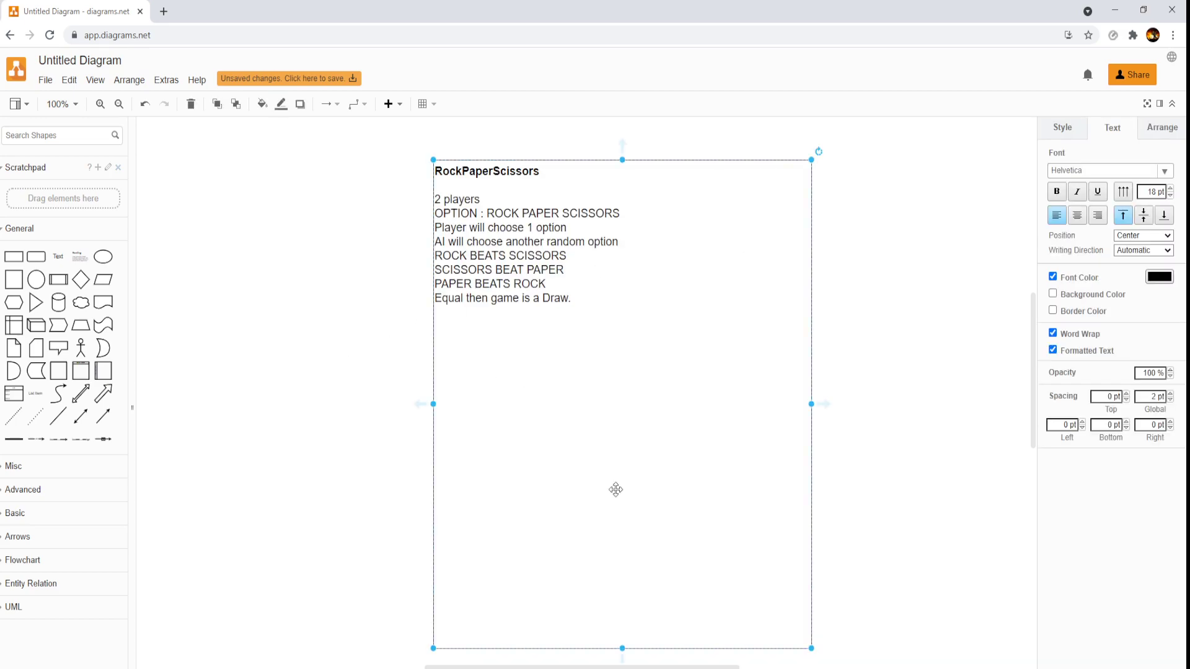
# Shrink the rules text box to fit closely around its text and move it lower on the canvas
pyautogui.moveTo(623, 648); pyautogui.dragTo(595, 315)
pyautogui.moveTo(814, 233); pyautogui.dragTo(618, 237)
pyautogui.moveTo(525, 315); pyautogui.dragTo(525, 360)
pyautogui.moveTo(618, 260); pyautogui.dragTo(687, 260)
pyautogui.moveTo(546, 258); pyautogui.dragTo(555, 340)
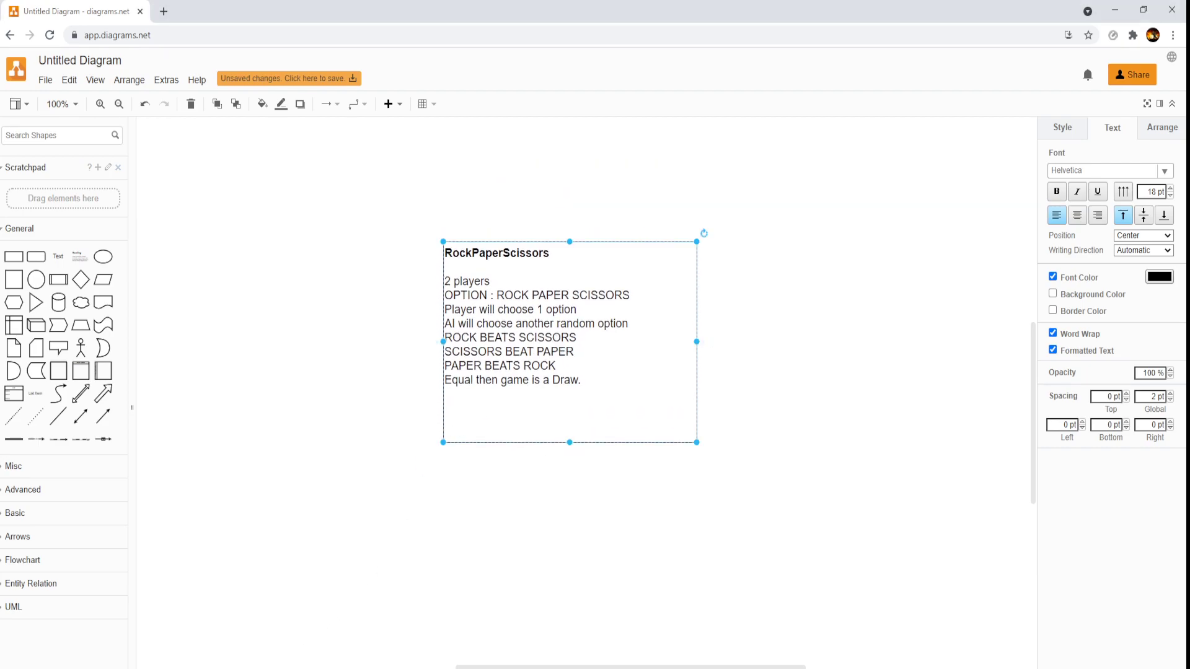
# Switch to the blank page and rename it "Basic Scripting"
pyautogui.click(309, 668)
pyautogui.rightClick(287, 668)
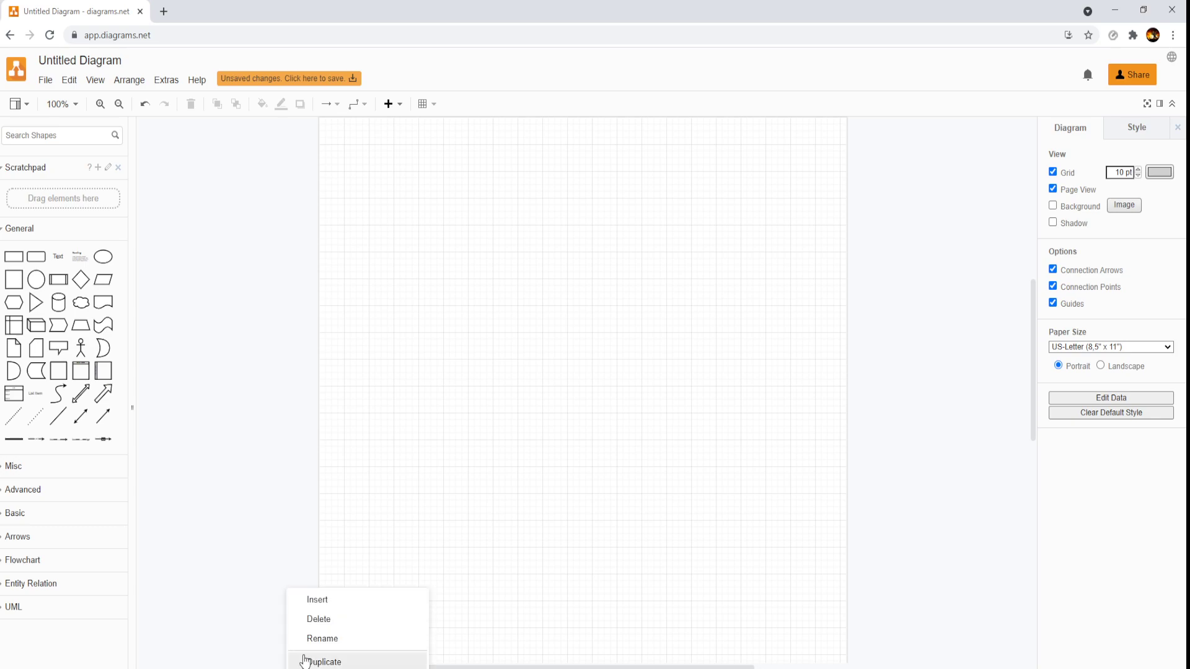
pyautogui.click(317, 641)
pyautogui.write('B')
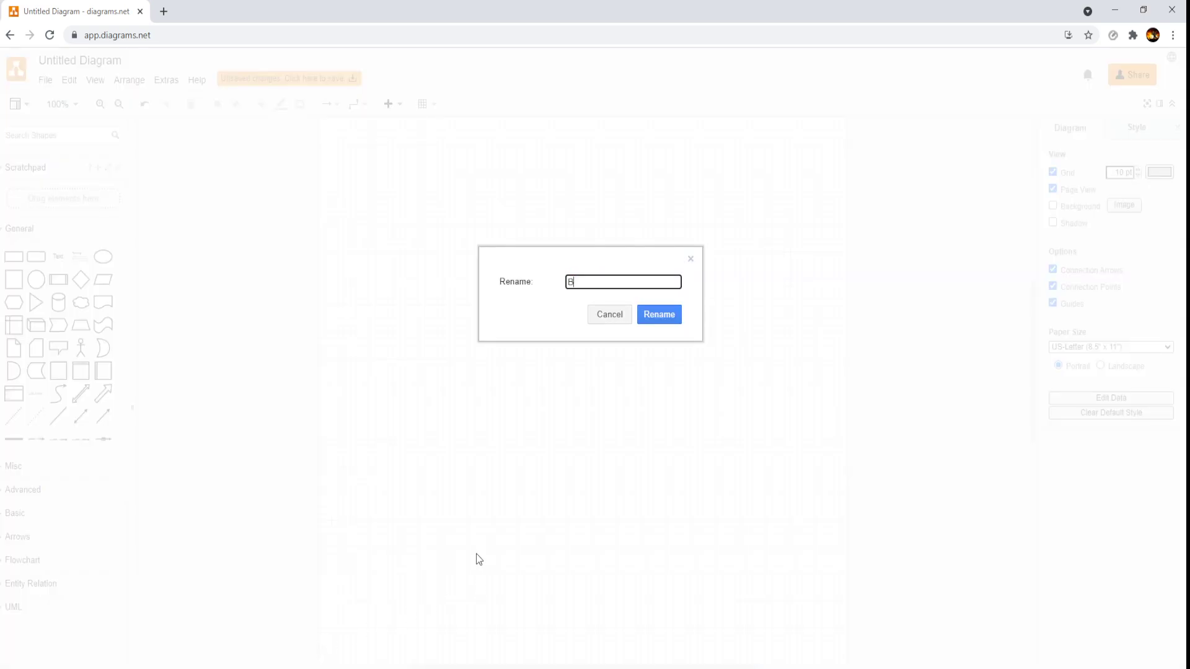
pyautogui.write('asic Scir')
pyautogui.press('BackSpace')
pyautogui.press('BackSpace')
pyautogui.write('ripting')
pyautogui.click(660, 314)
# Add a rectangle near the upper edge of the page and centre its text horizontally and vertically
pyautogui.scroll(3, 434, 326)
pyautogui.scroll(-3, 434, 326)
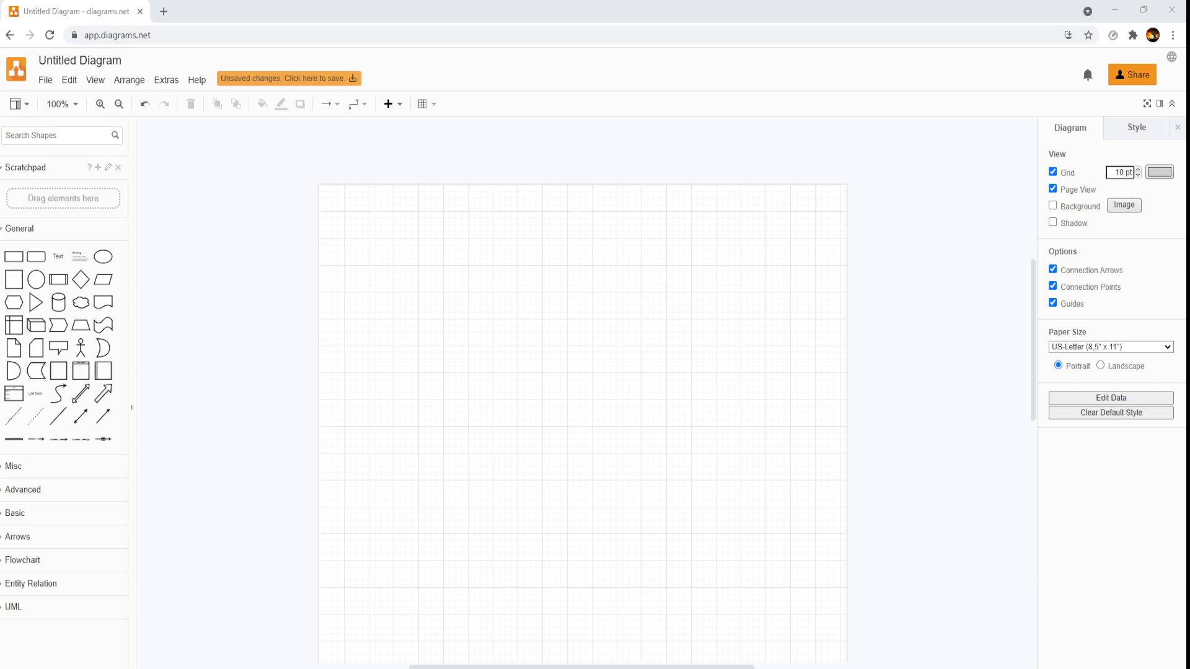
pyautogui.moveTo(14, 256); pyautogui.dragTo(571, 250)
pyautogui.doubleClick(594, 259)
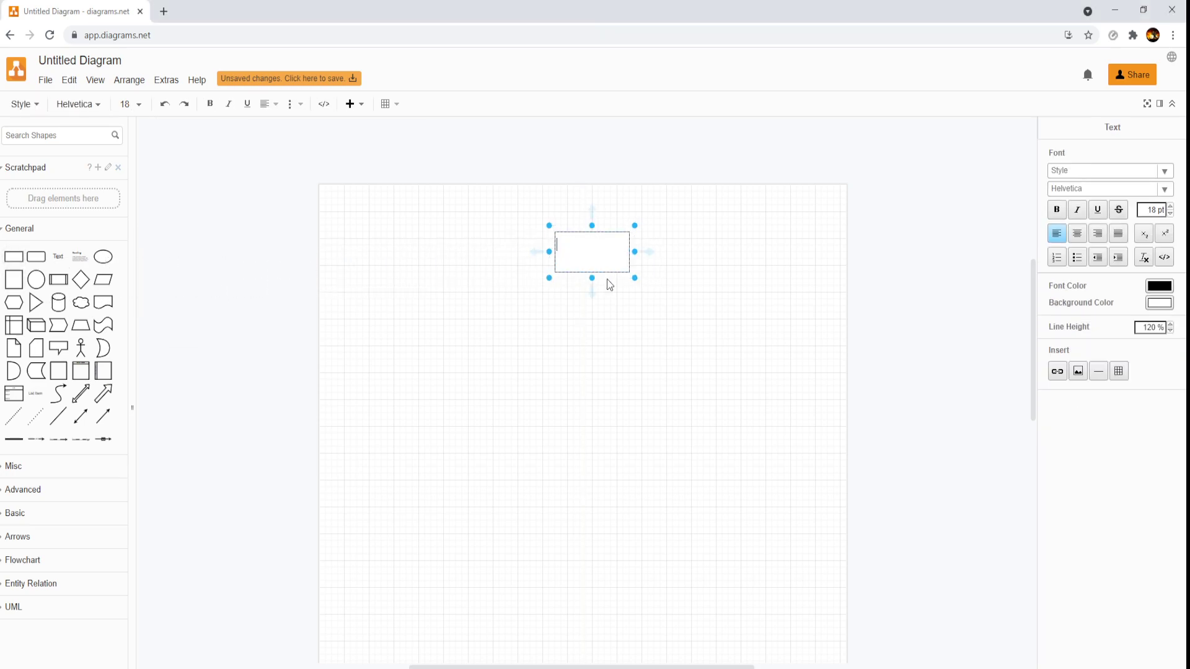
pyautogui.click(1077, 234)
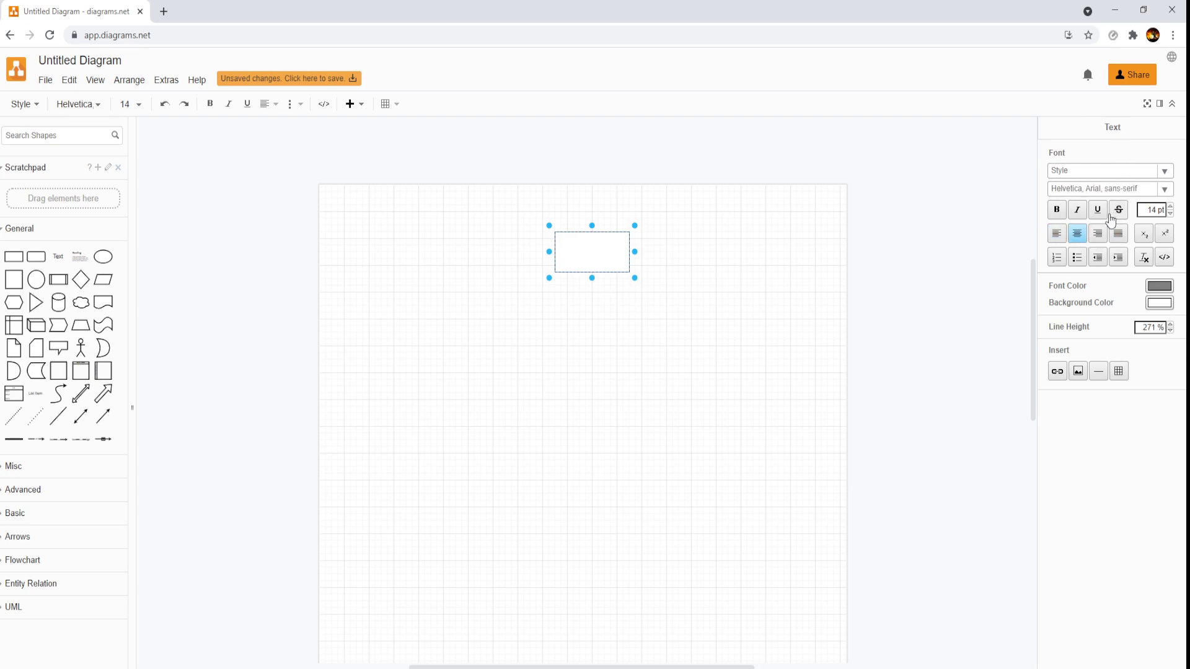
pyautogui.click(597, 245)
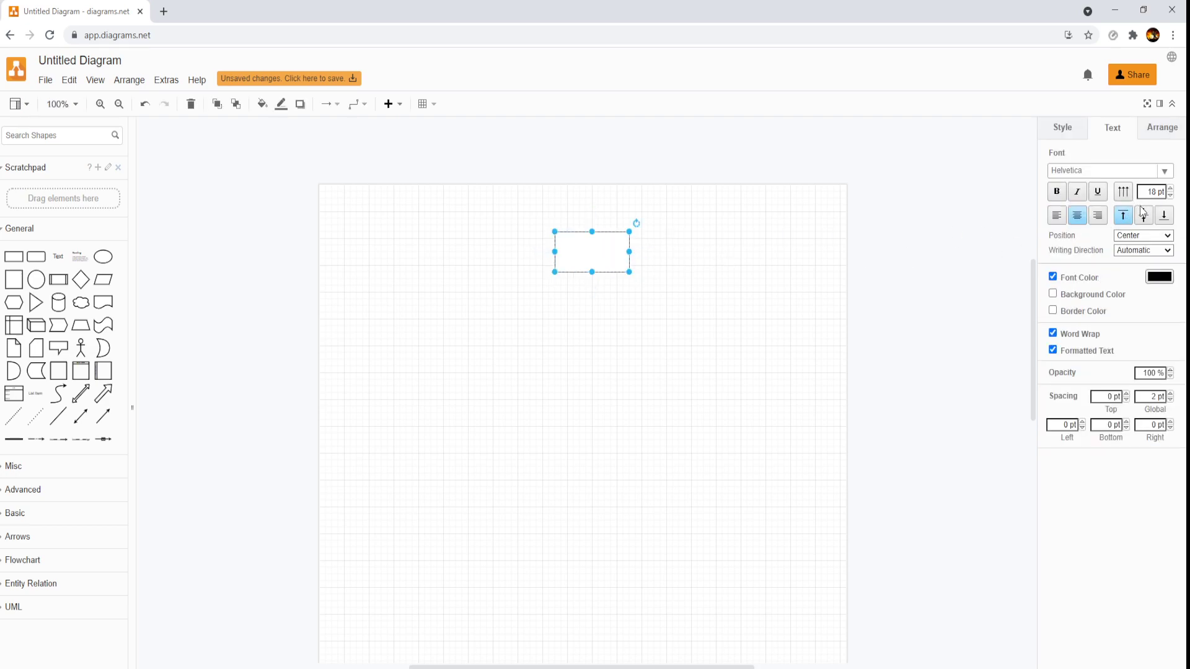
# Label the rectangle "Main Menu (Scene)" and widen it so the label fits on one line
pyautogui.doubleClick(571, 245)
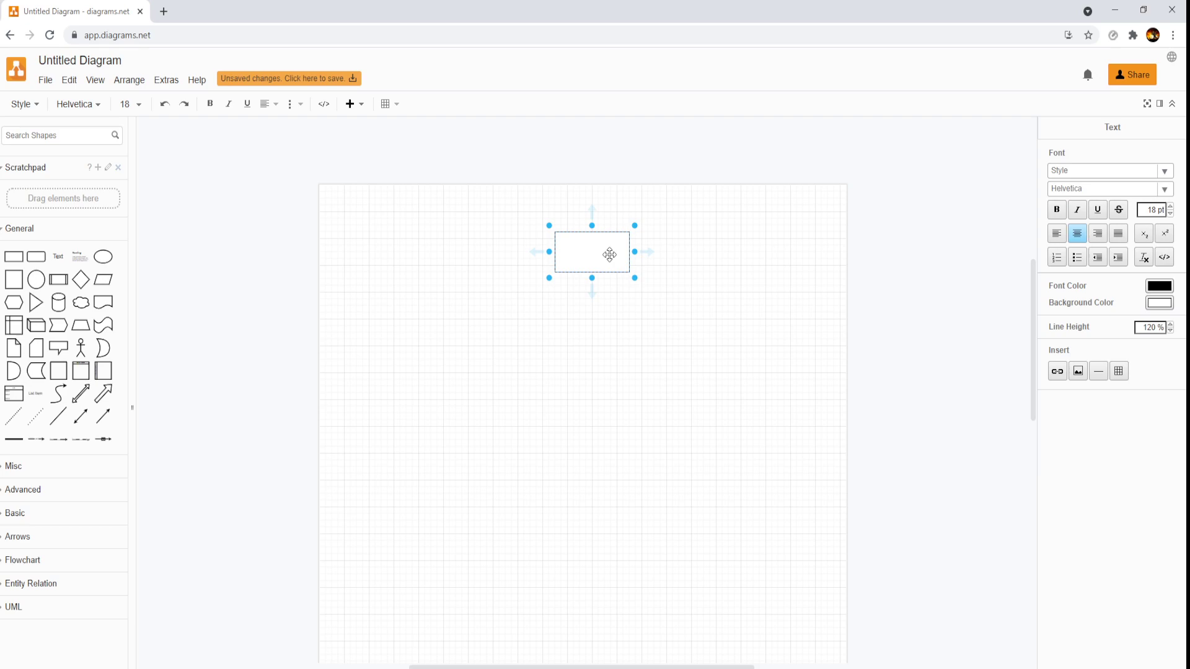
pyautogui.write('Maien')
pyautogui.press('BackSpace')
pyautogui.press('BackSpace')
pyautogui.write('n <M')
pyautogui.write(' Menu (Sce')
pyautogui.write('ne')
pyautogui.write(')')
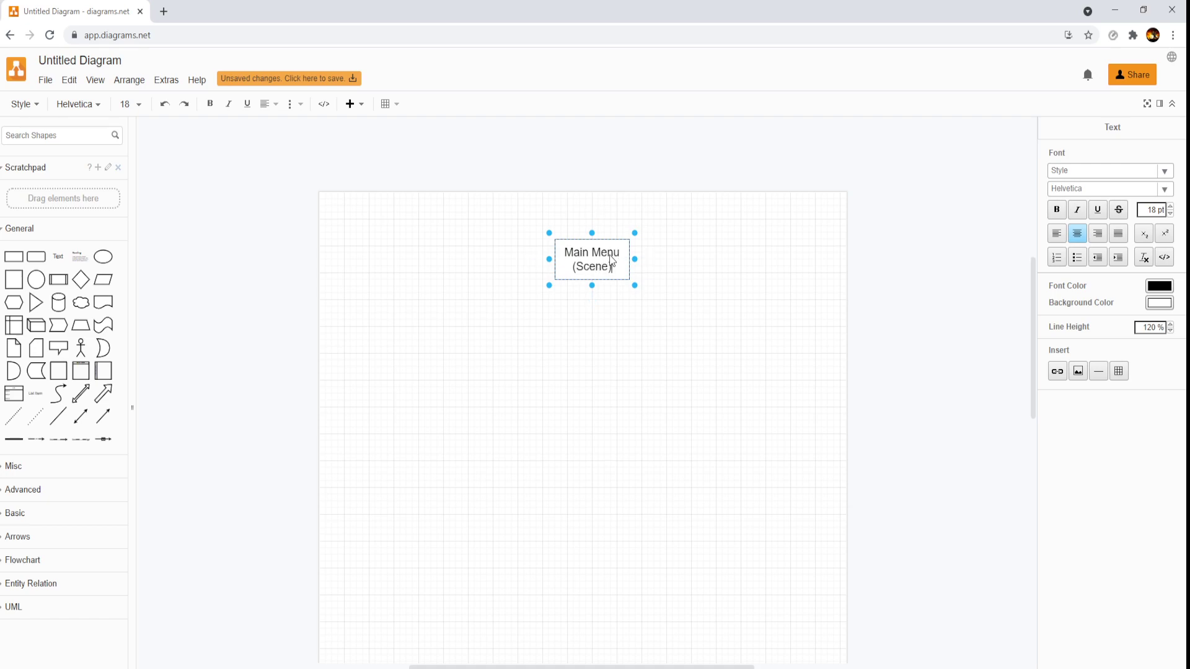
pyautogui.click(731, 321)
pyautogui.click(582, 248)
pyautogui.moveTo(592, 258); pyautogui.dragTo(648, 242)
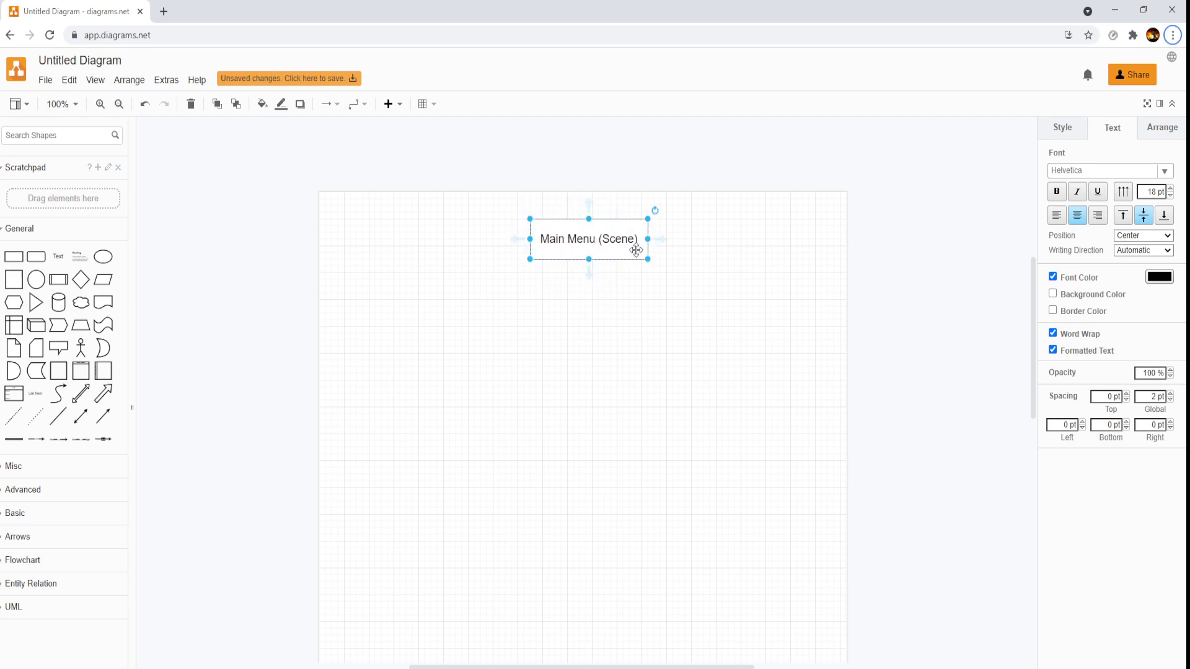
# Duplicate the Main Menu box below itself, offset to the left, and label the copy "Start(Button)"
pyautogui.moveTo(573, 241); pyautogui.dragTo(496, 318)
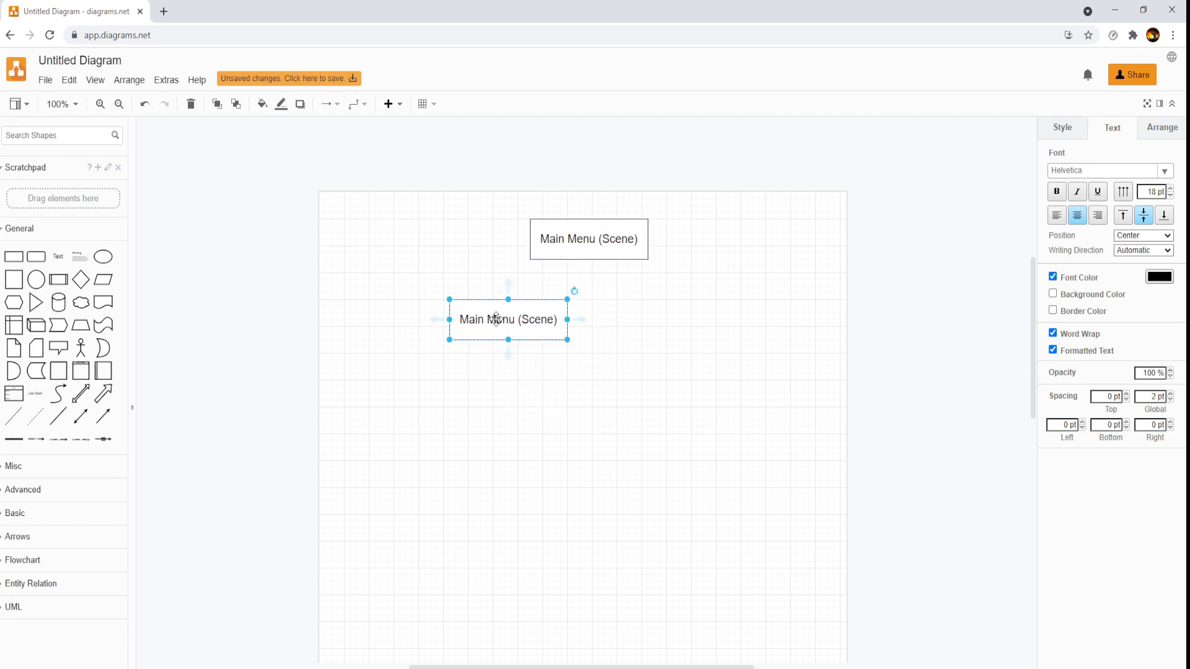
pyautogui.doubleClick(496, 318)
pyautogui.write('STart')
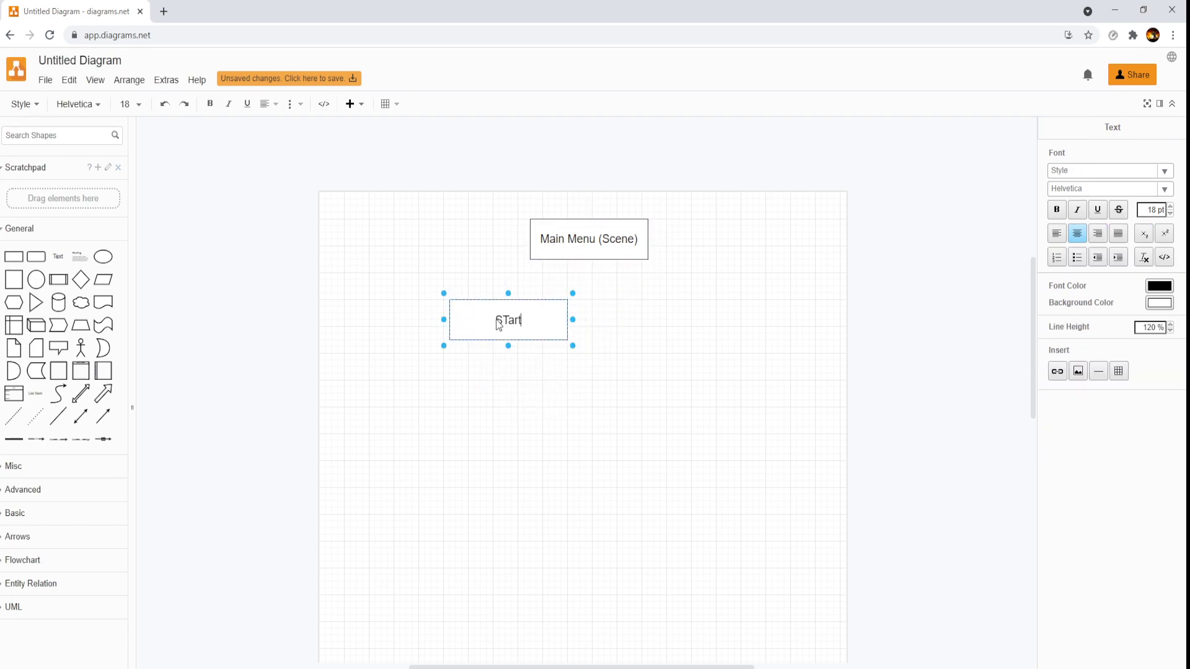
pyautogui.press('BackSpace')
pyautogui.press('BackSpace')
pyautogui.press('BackSpace')
pyautogui.press('BackSpace')
pyautogui.write('tart(Button)')
pyautogui.click(750, 329)
# Duplicate the Start box to its right and label the copy "Quit(Button)"
pyautogui.moveTo(479, 324); pyautogui.dragTo(633, 322)
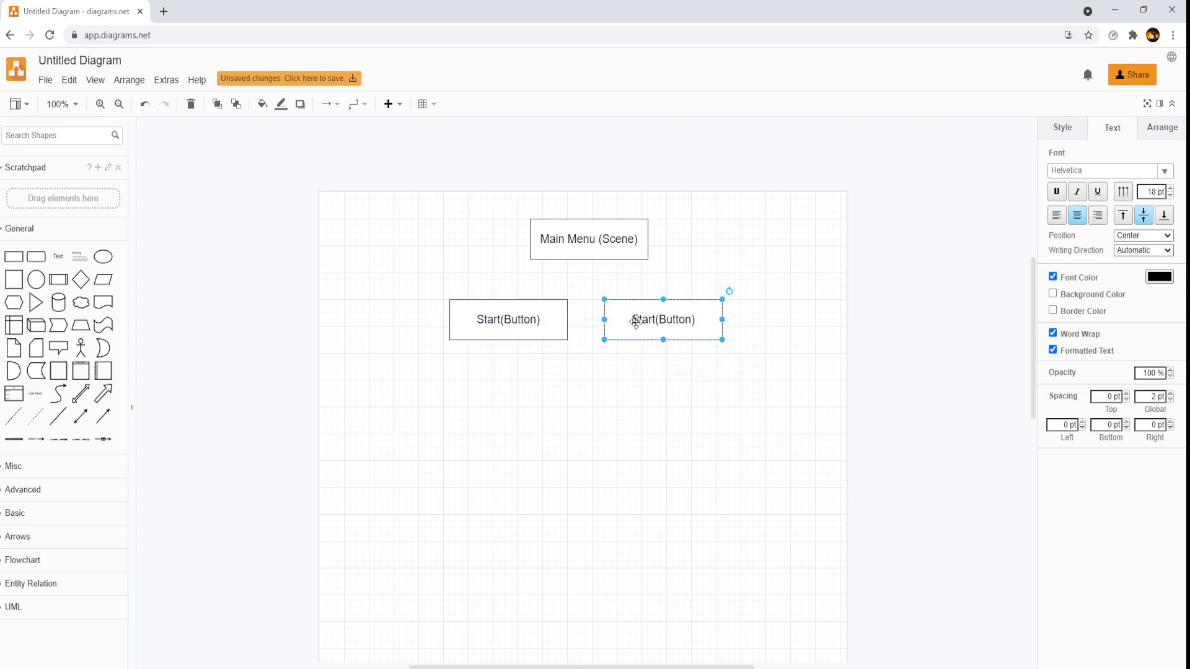
pyautogui.doubleClick(624, 322)
pyautogui.write('Quit(BUT')
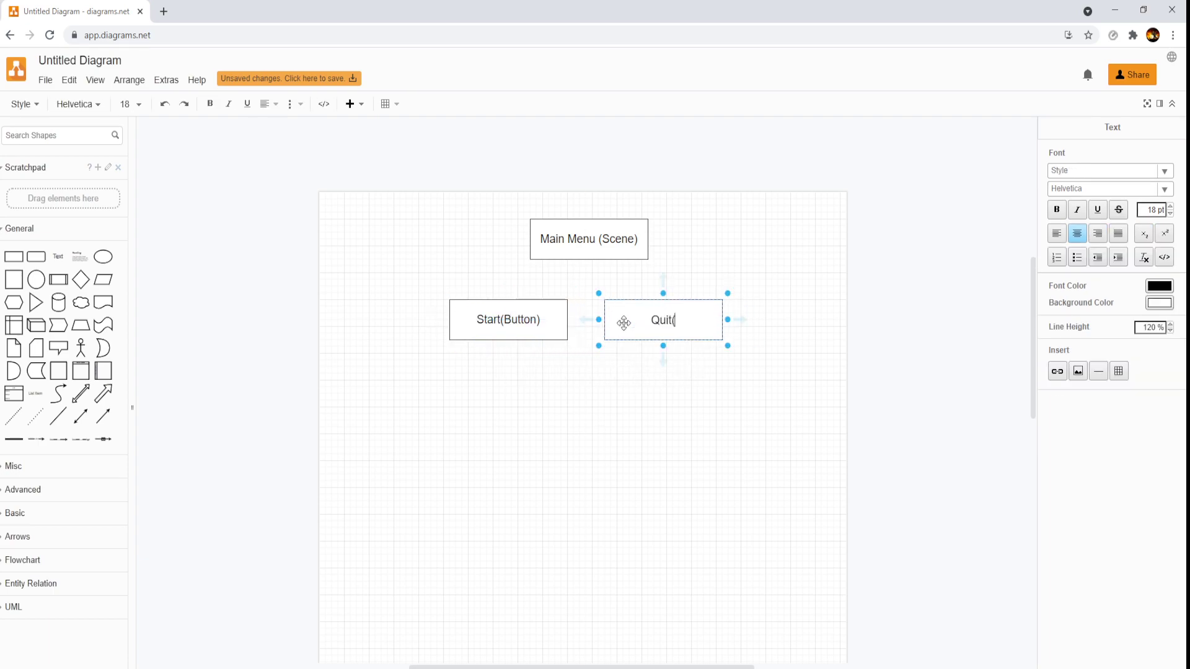
pyautogui.press('BackSpace')
pyautogui.press('BackSpace')
pyautogui.write('utton)')
# Move the Start and Quit boxes left into a row and place a copy of the Quit box at the row's right end
pyautogui.click(510, 322)
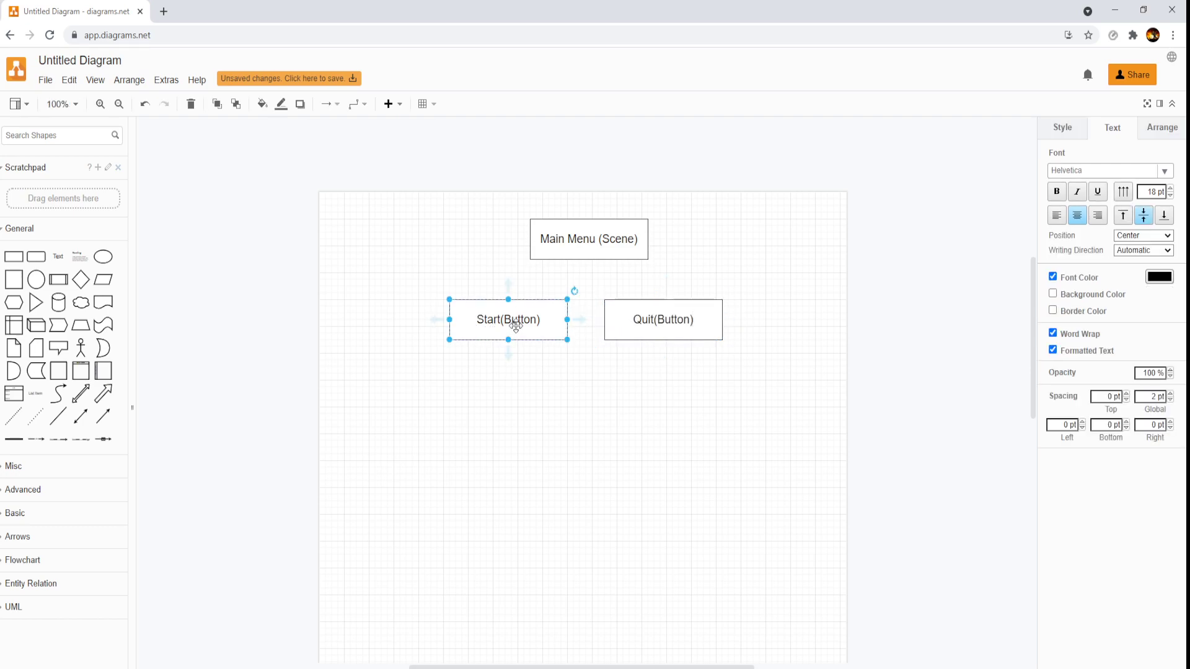
pyautogui.moveTo(510, 321); pyautogui.dragTo(436, 328)
pyautogui.click(672, 327)
pyautogui.moveTo(672, 327); pyautogui.dragTo(711, 335)
# Relabel the copied Quit box at the right end of the row as "MenuManager(Empty)"
pyautogui.doubleClick(707, 327)
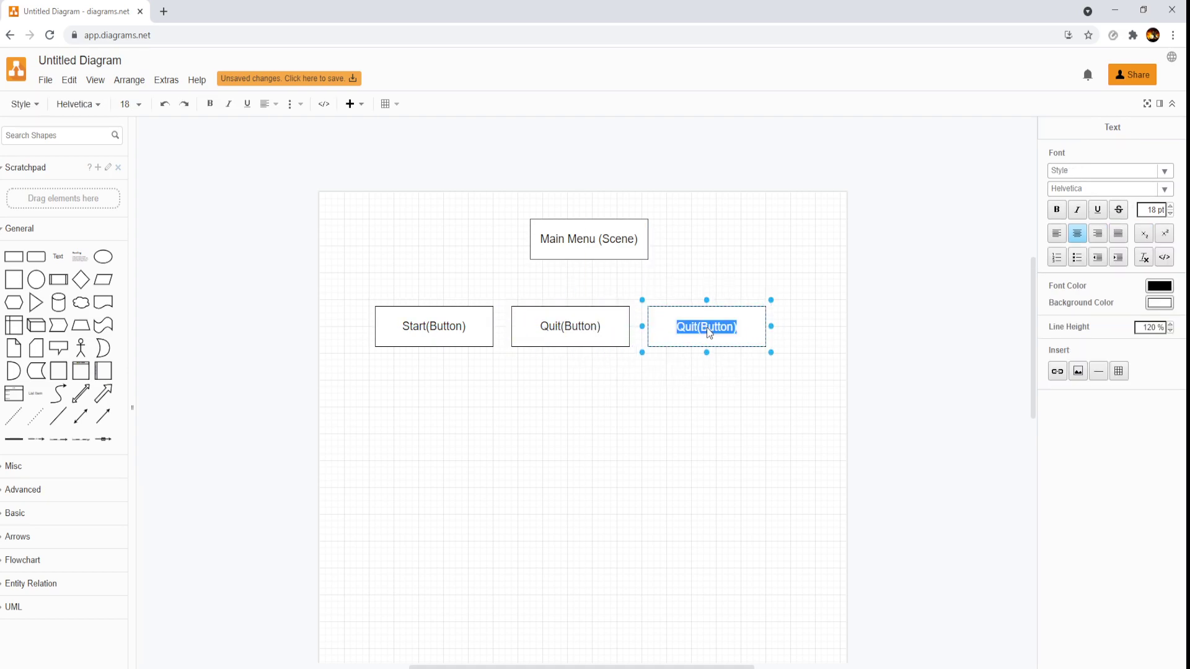
pyautogui.write('Meun')
pyautogui.press('BackSpace')
pyautogui.press('BackSpace')
pyautogui.write('nuMana')
pyautogui.write('ger')
pyautogui.write('(EMpyt')
pyautogui.press('BackSpace')
pyautogui.press('BackSpace')
pyautogui.press('BackSpace')
pyautogui.press('BackSpace')
pyautogui.press('BackSpace')
pyautogui.write('Empty')
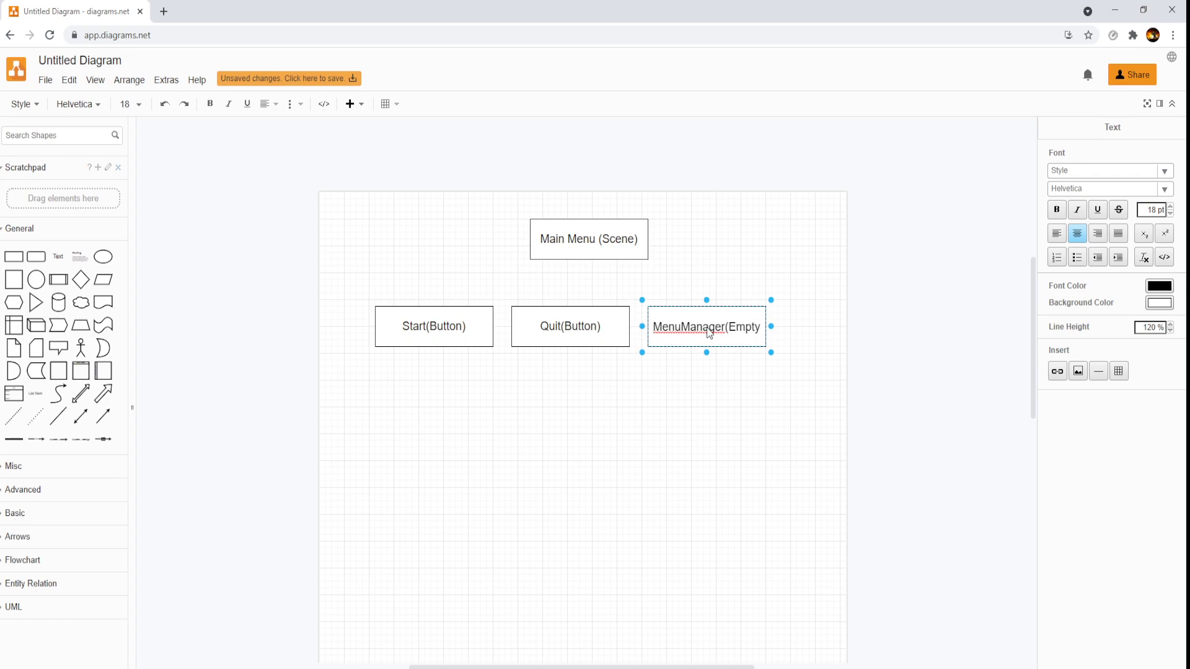
pyautogui.write(')')
# Add a second line "MenuManager (Script)" to the MenuManager box's label
pyautogui.press('Return')
pyautogui.write('MenuManager (Script)')
pyautogui.click(635, 385)
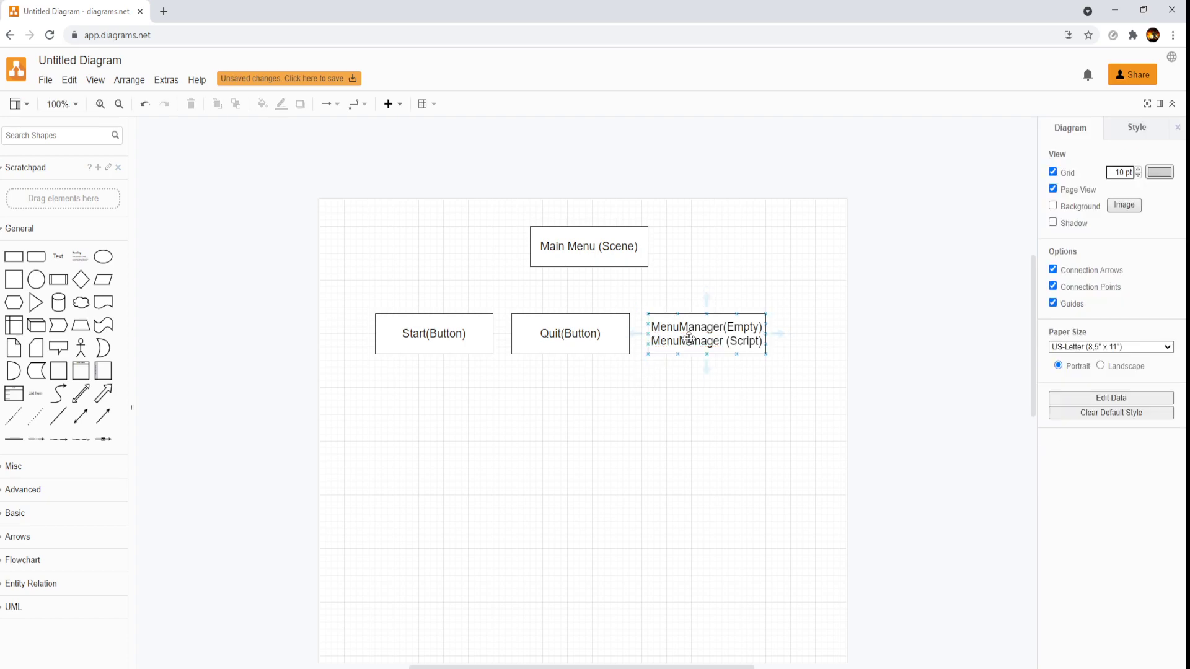
# Make the MenuManager box taller by stretching its lower edge downward
pyautogui.click(718, 342)
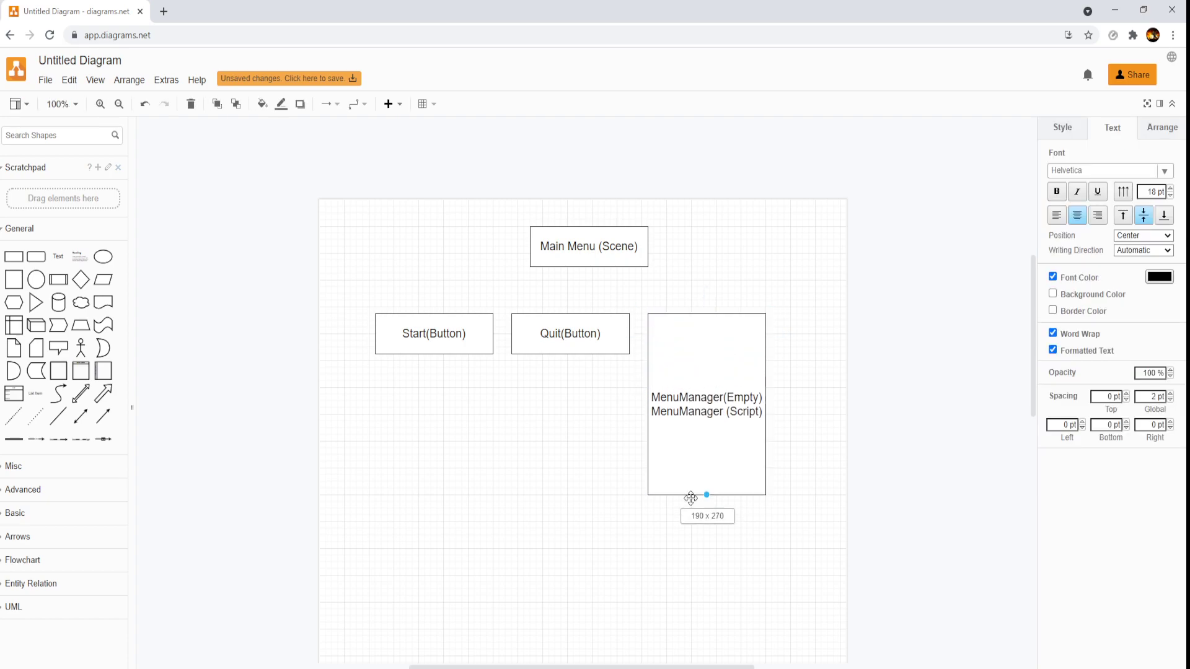
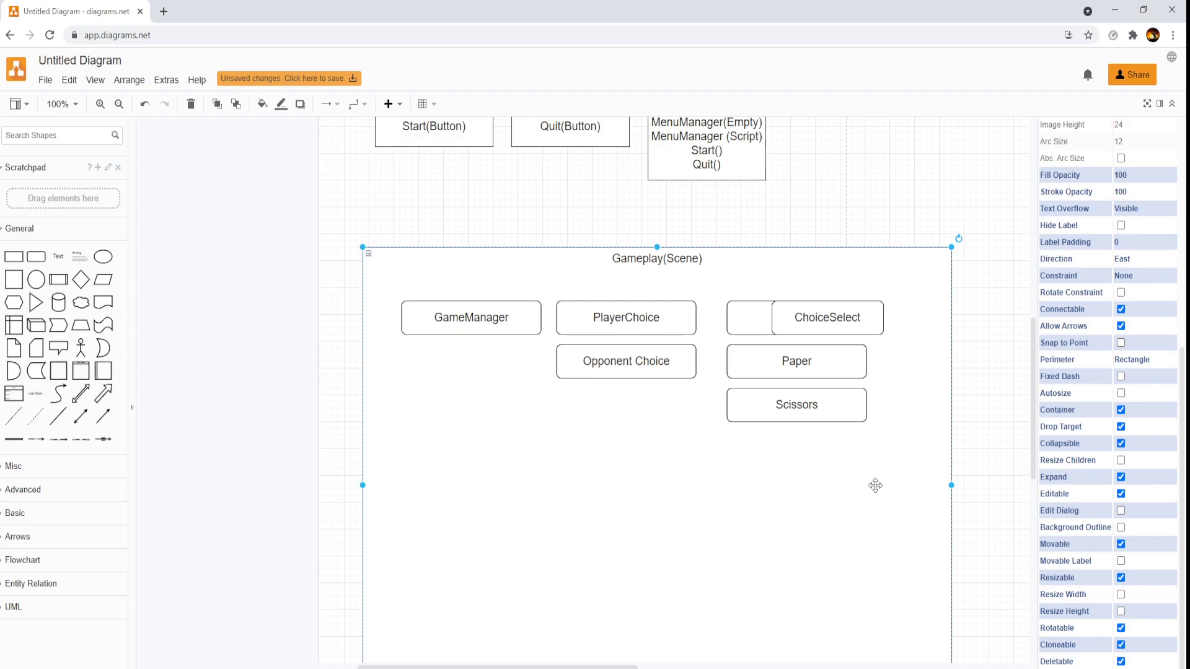
# Move the ChoiceSelect box to the right of Rock and widen the Gameplay(Scene) box to enclose it
pyautogui.click(842, 311)
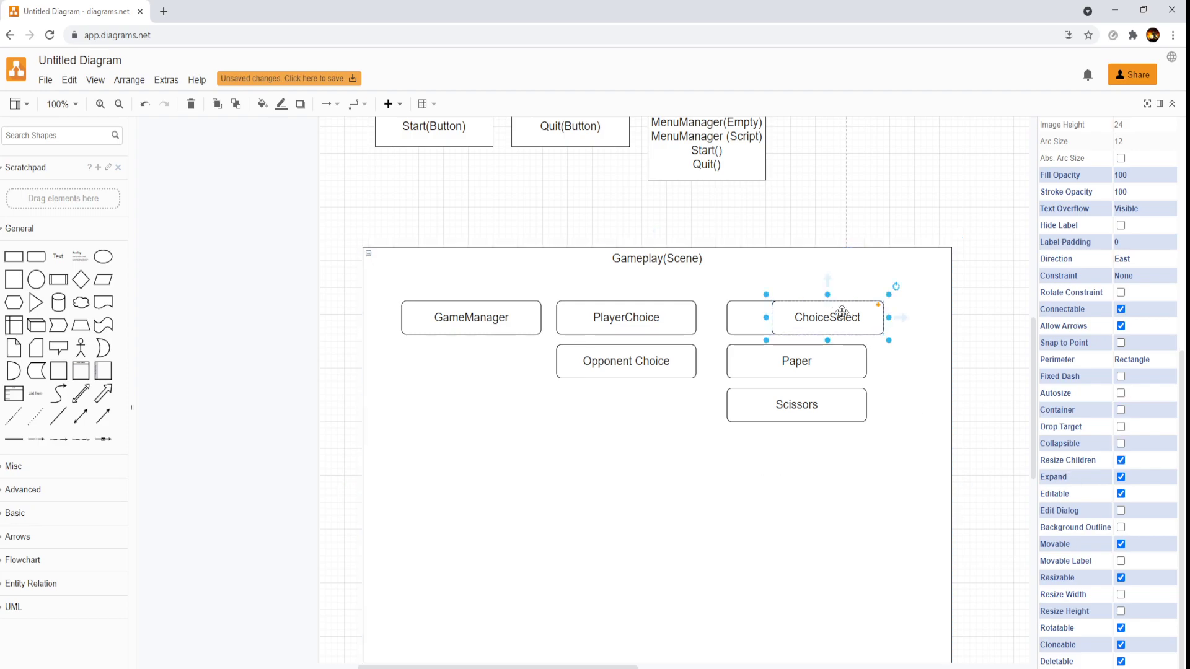
pyautogui.moveTo(842, 311); pyautogui.dragTo(946, 318)
pyautogui.click(914, 486)
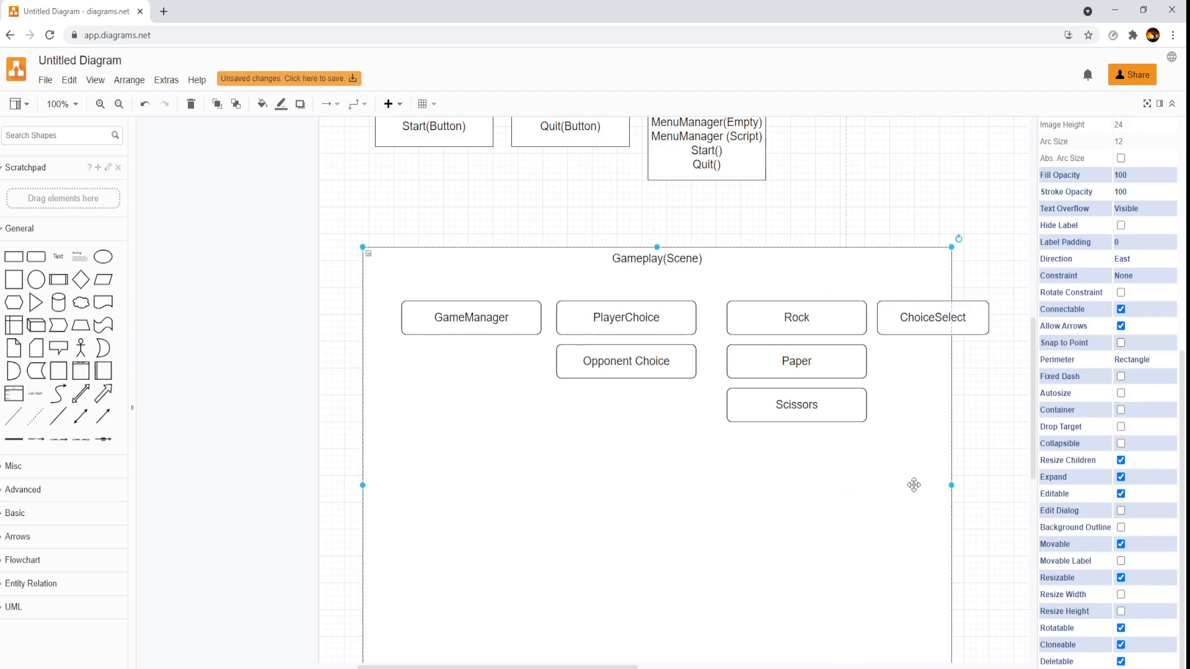
pyautogui.moveTo(951, 486); pyautogui.dragTo(997, 478)
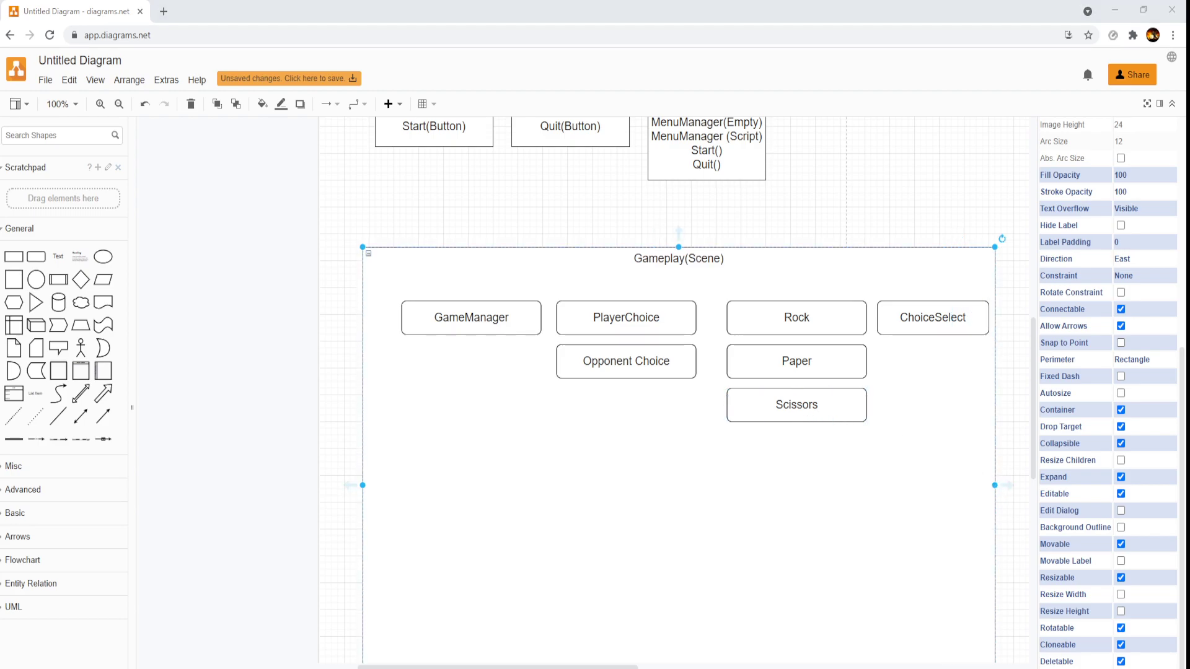
# Duplicate the Opponent Choice box directly below it and label the copy "Winning Text"
pyautogui.moveTo(642, 364); pyautogui.dragTo(637, 409)
pyautogui.doubleClick(637, 414)
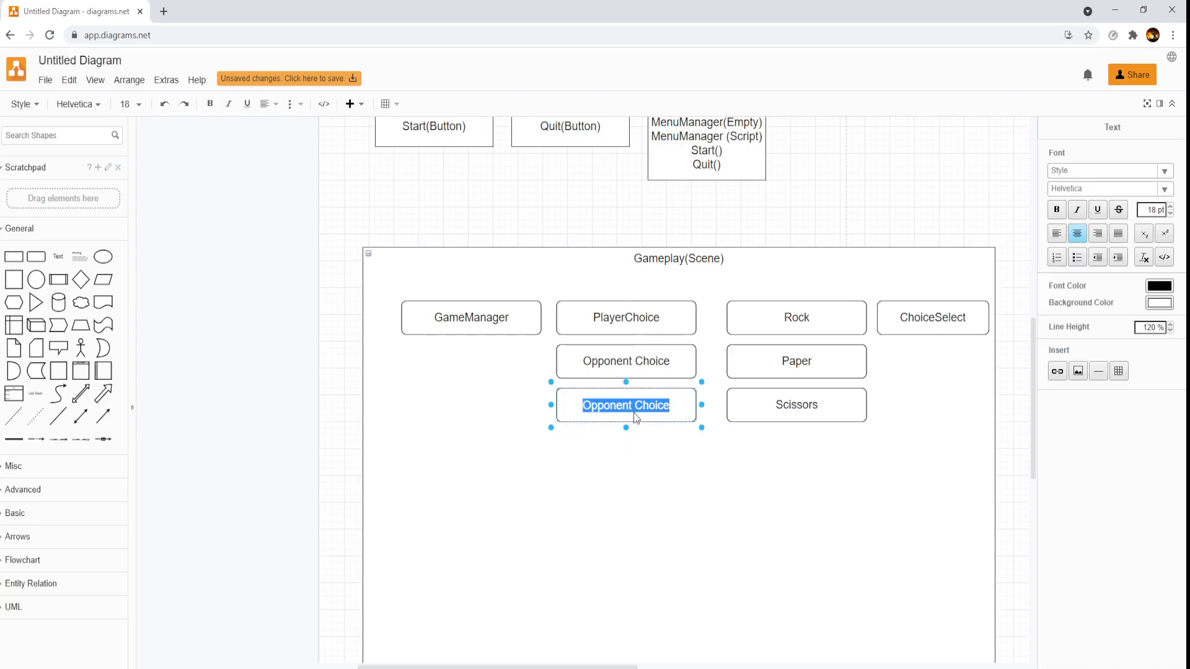
pyautogui.write('WInnin')
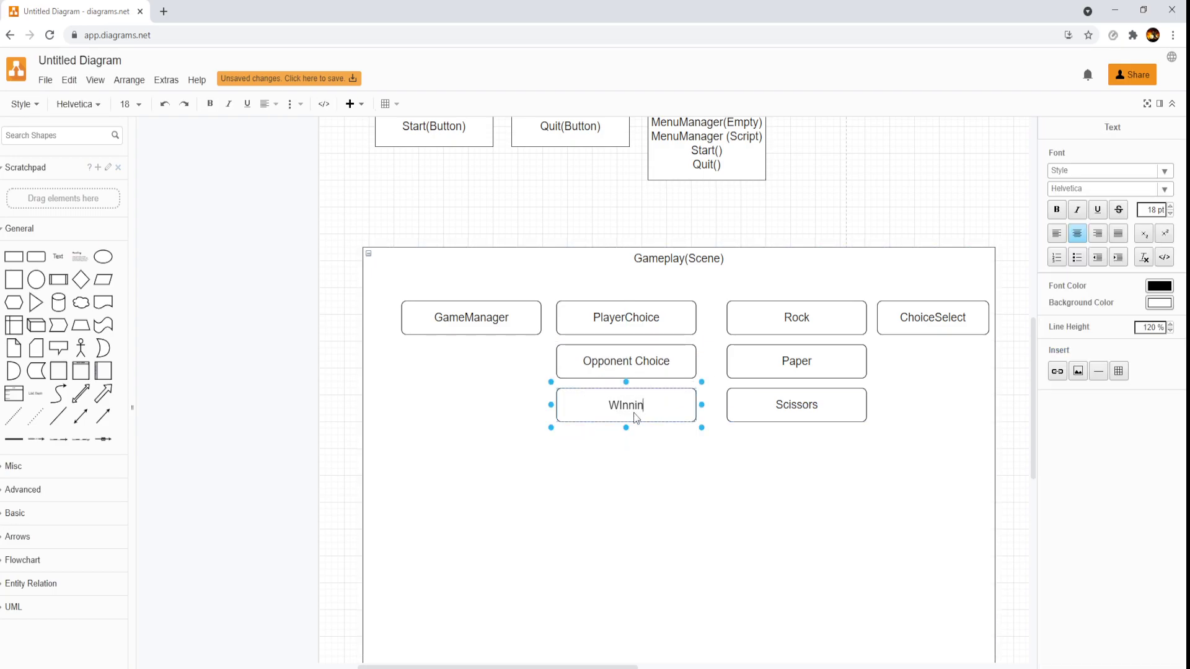
pyautogui.press('BackSpace')
pyautogui.press('BackSpace')
pyautogui.press('BackSpace')
pyautogui.press('BackSpace')
pyautogui.write('inning Text')
pyautogui.click(672, 478)
# Duplicate the Winning Text box directly below it and label the copy "Background"
pyautogui.click(620, 404)
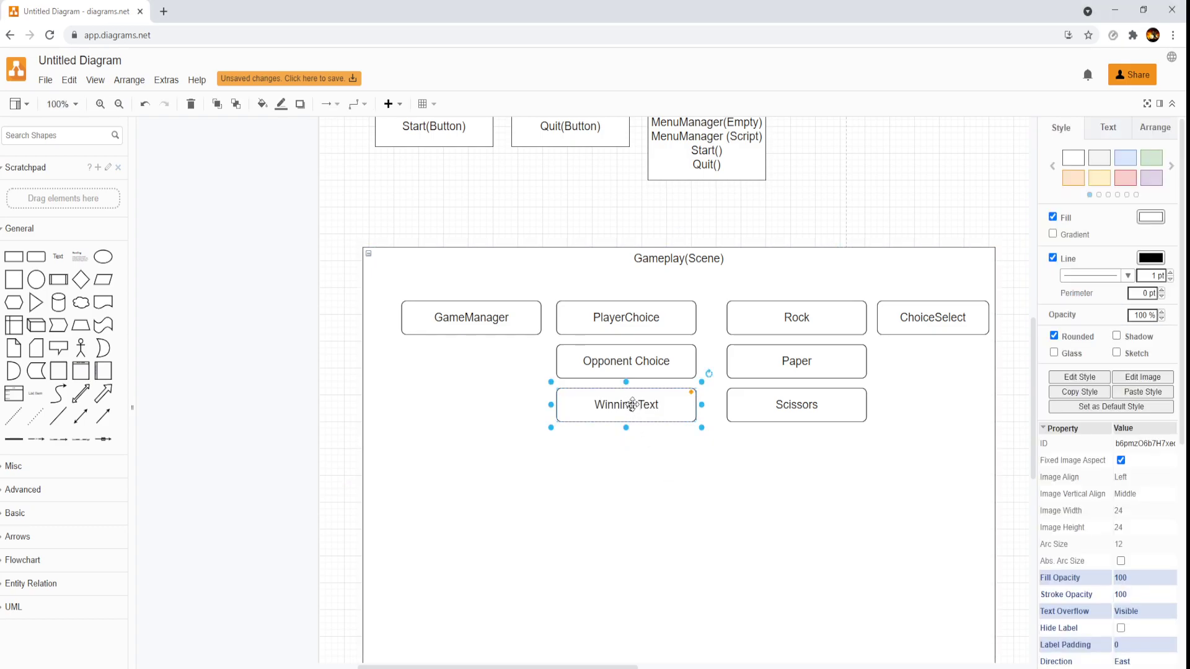
pyautogui.moveTo(620, 404); pyautogui.dragTo(627, 455)
pyautogui.doubleClick(628, 455)
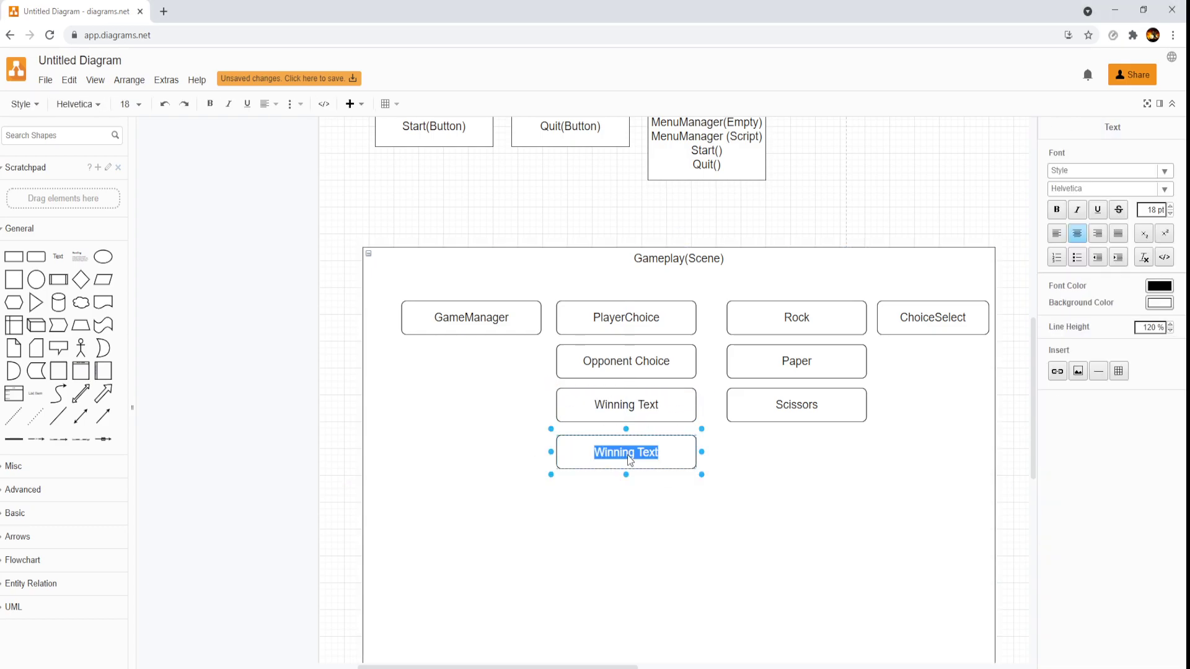
pyautogui.write('Background')
pyautogui.click(565, 502)
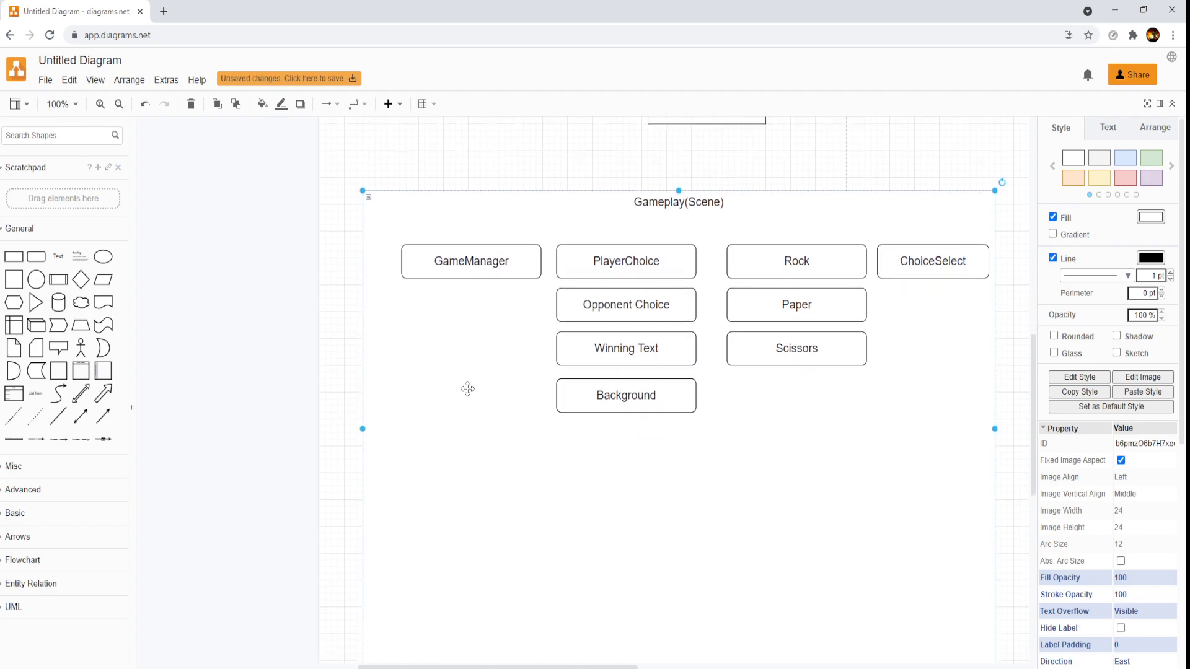
# Place a copy of the Background box below it with a wider gap and label the copy "Menu"
pyautogui.scroll(-1, 468, 391)
pyautogui.click(645, 393)
pyautogui.moveTo(645, 393); pyautogui.dragTo(644, 454)
pyautogui.doubleClick(647, 457)
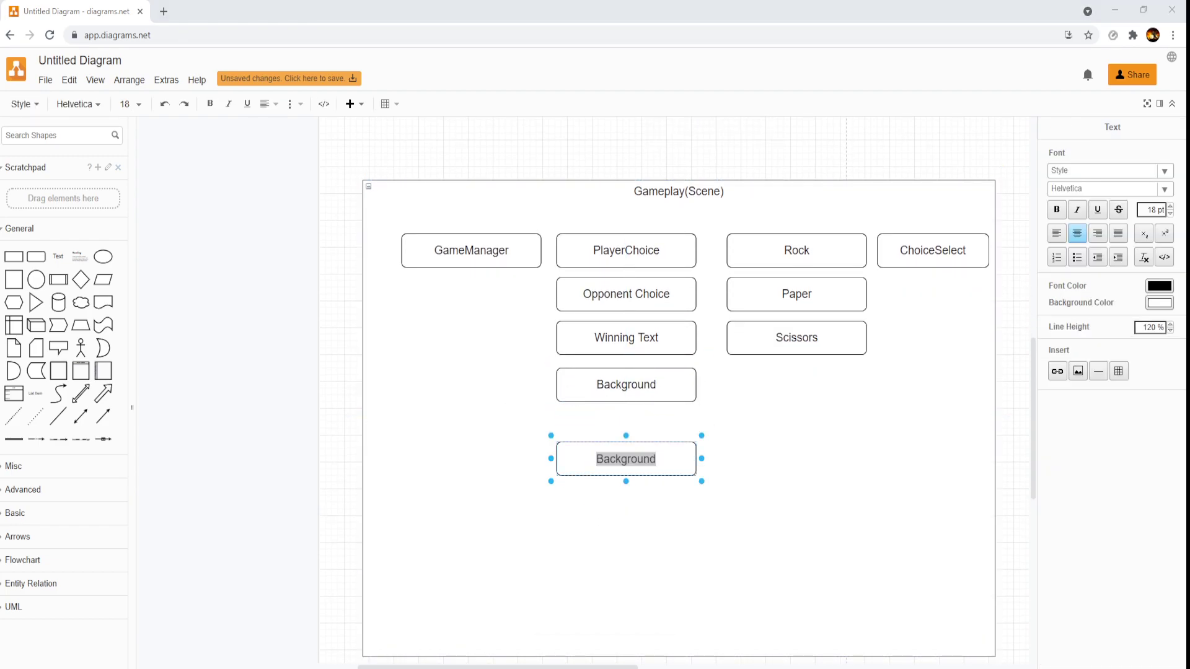
pyautogui.write('Menu')
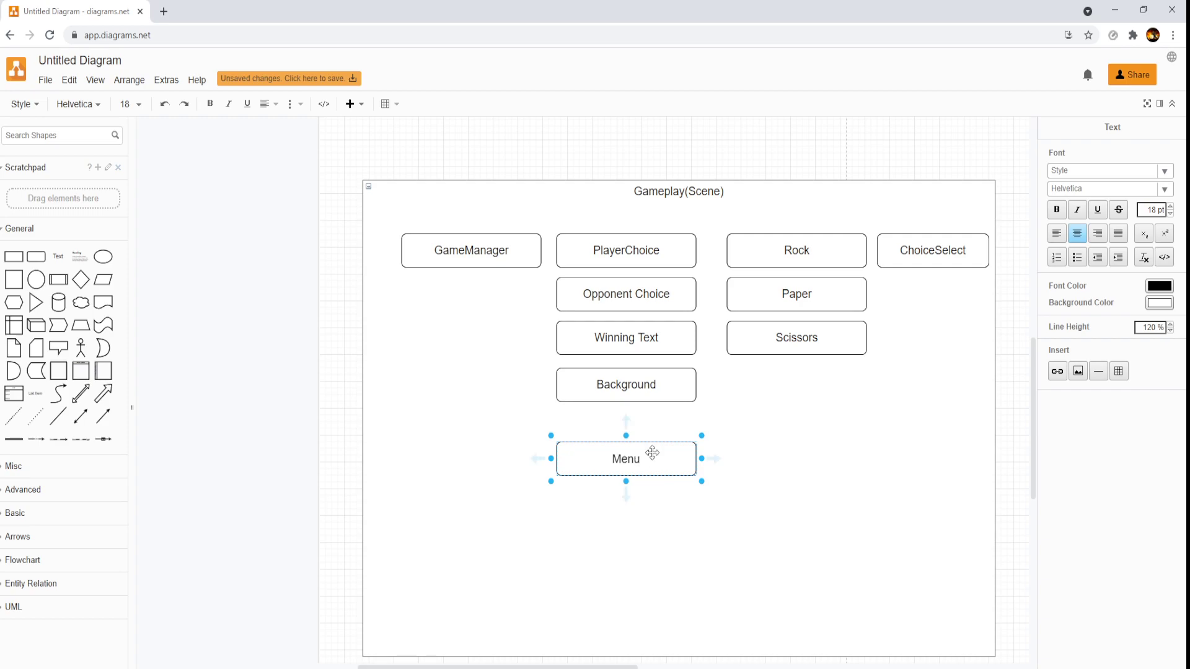
pyautogui.scroll(-3, 644, 446)
pyautogui.press('Escape')
# Duplicate the Menu box directly below it and label the copy "Restart"
pyautogui.moveTo(644, 321); pyautogui.dragTo(643, 378)
pyautogui.doubleClick(643, 378)
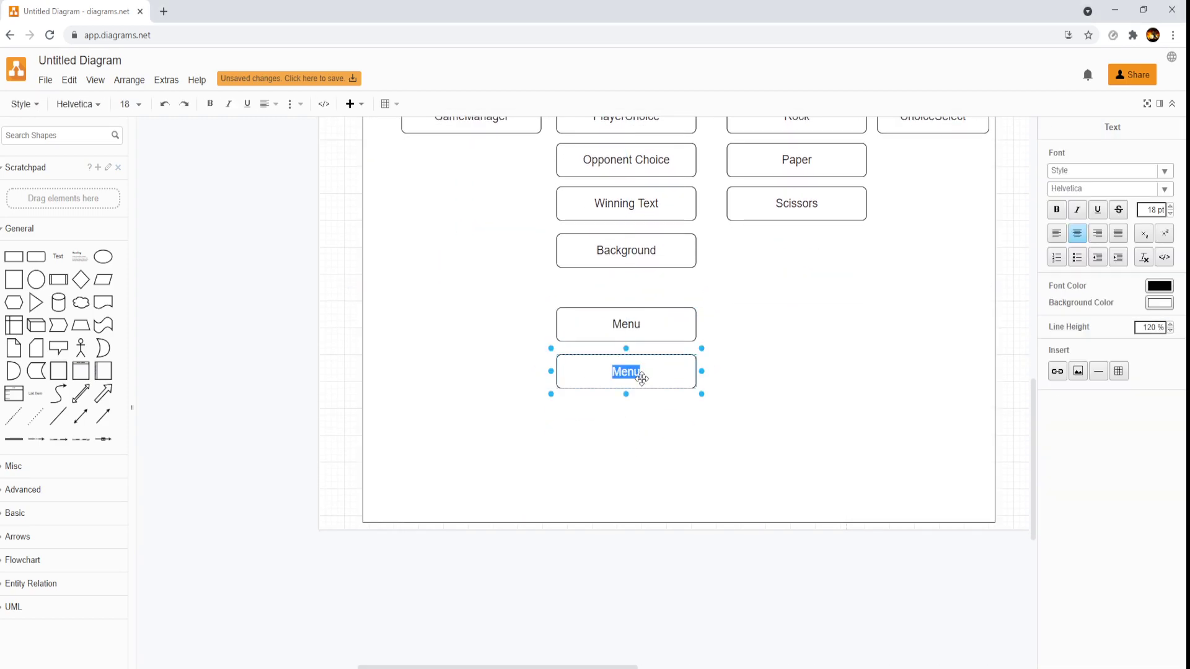
pyautogui.write('TEst')
pyautogui.write('Restart')
pyautogui.click(664, 411)
# Place a copy of the Restart box below it and delete the stray text element on the copy
pyautogui.click(644, 371)
pyautogui.hotkey('ctrl', 'd')
pyautogui.moveTo(644, 371); pyautogui.dragTo(637, 418)
pyautogui.doubleClick(637, 419)
pyautogui.click(640, 420)
pyautogui.click(715, 443)
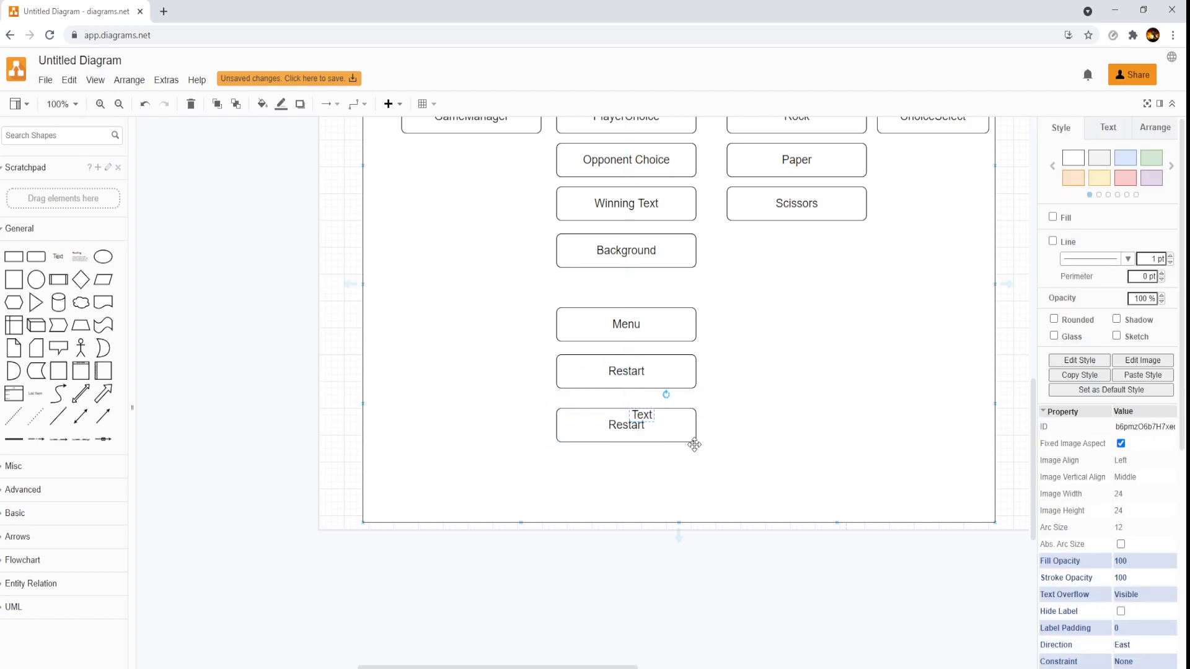
pyautogui.press('Delete')
# Relabel the copied Restart box at the bottom of the column as "Settiings"
pyautogui.click(630, 434)
pyautogui.doubleClick(626, 427)
pyautogui.write('Sc')
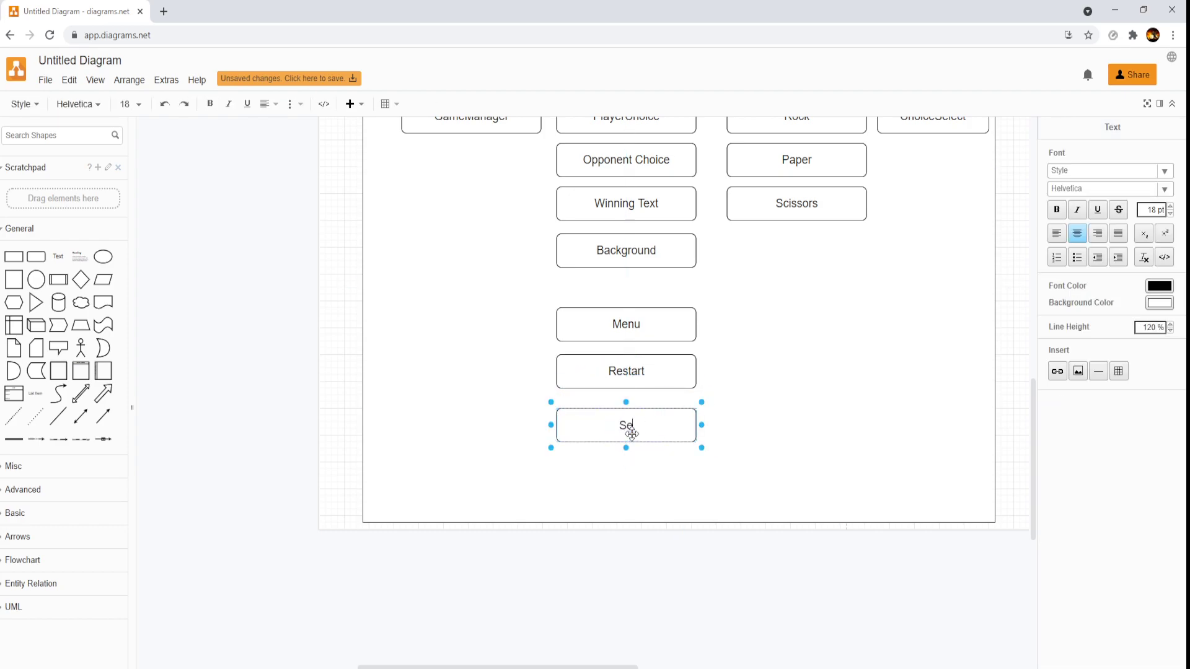
pyautogui.write('ttiings')
pyautogui.click(720, 431)
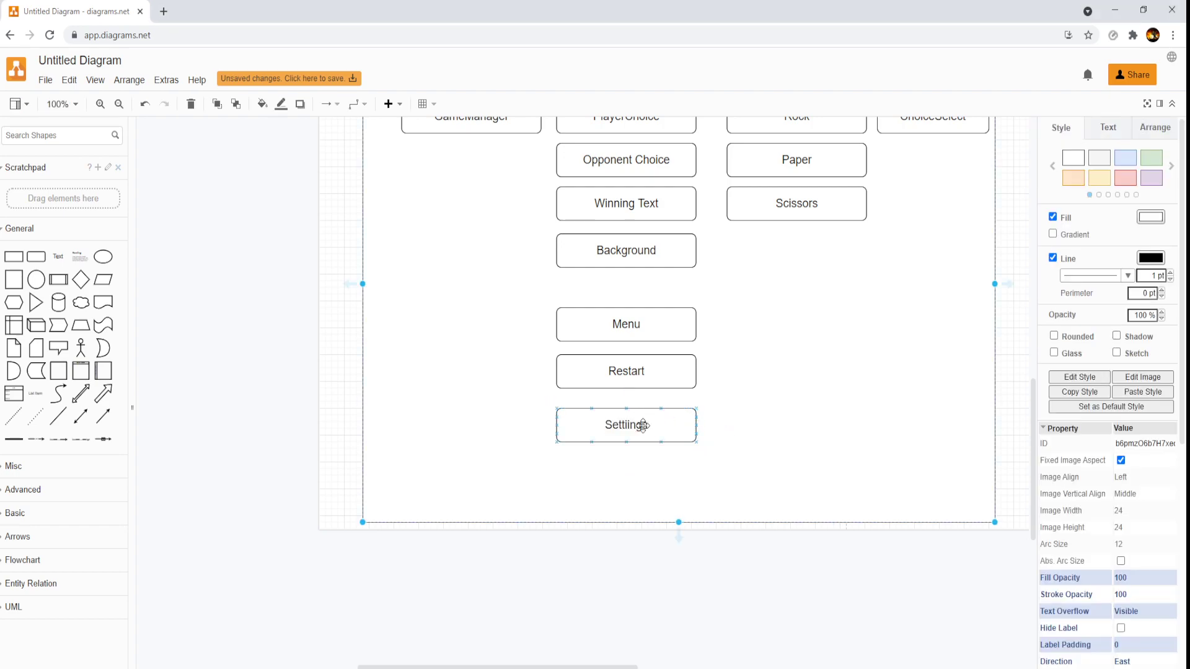
# Place a copy of the Settiings box to its right and label the copy "Switch to AI"
pyautogui.moveTo(641, 426); pyautogui.dragTo(786, 423)
pyautogui.doubleClick(793, 425)
pyautogui.write('Switch')
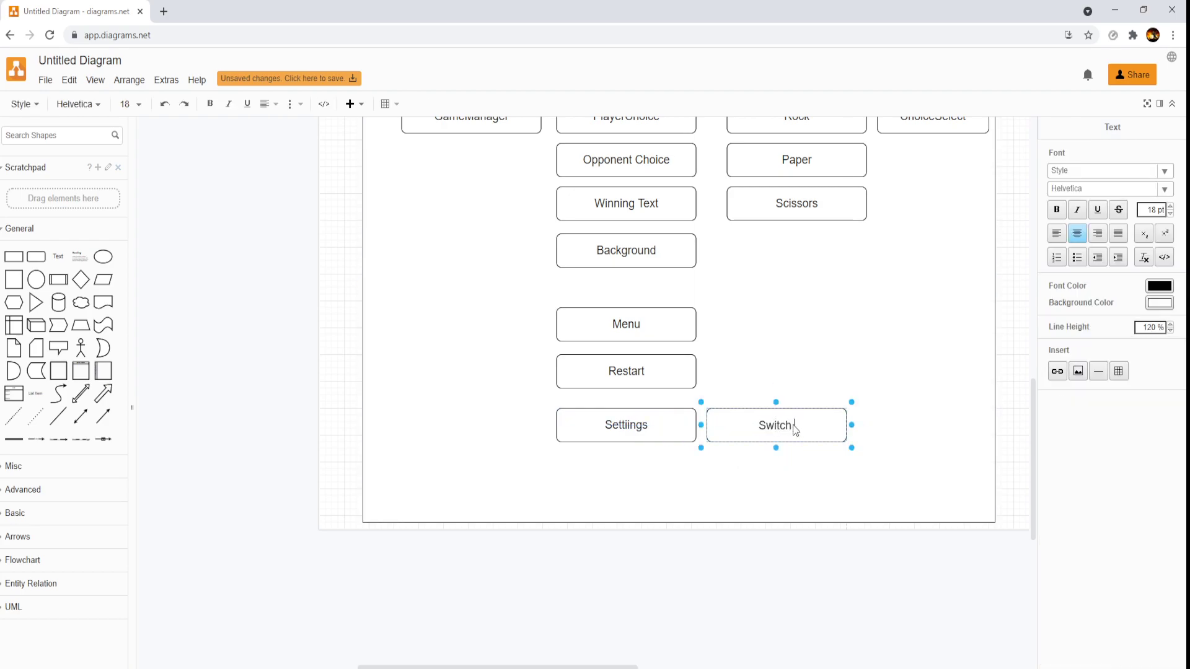
pyautogui.write(' to AI')
pyautogui.click(722, 471)
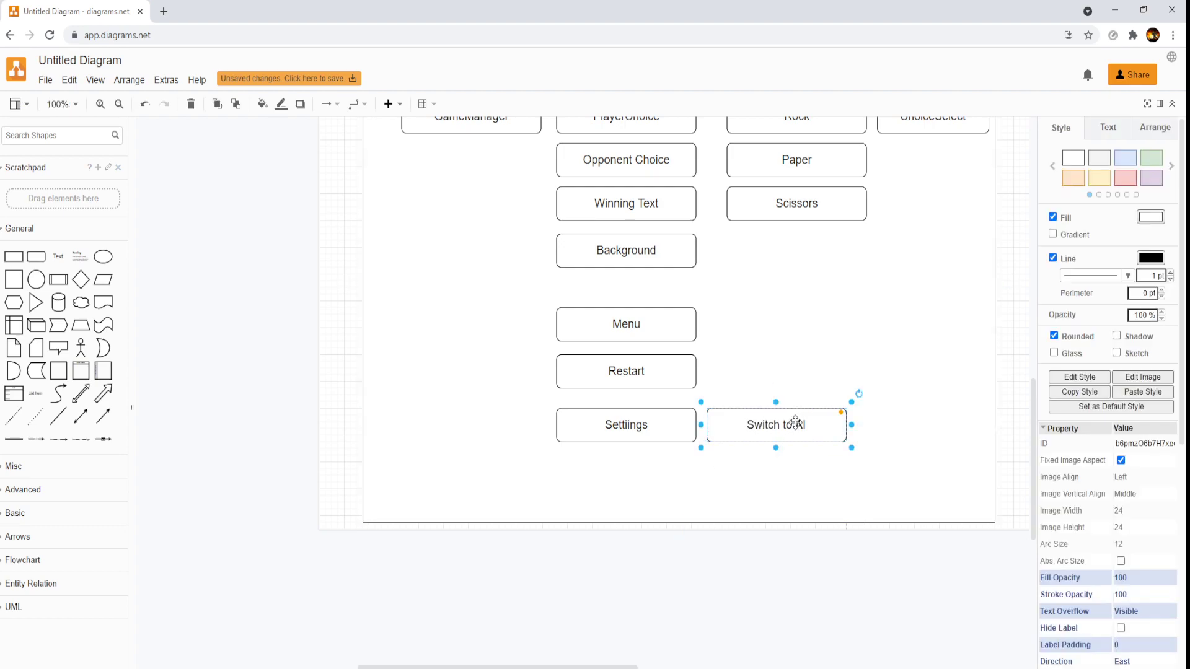
# Align the Switch to AI box with the Scissors column and add a copy below it labelled "PlayerName"
pyautogui.moveTo(790, 421); pyautogui.dragTo(804, 460)
pyautogui.doubleClick(806, 462)
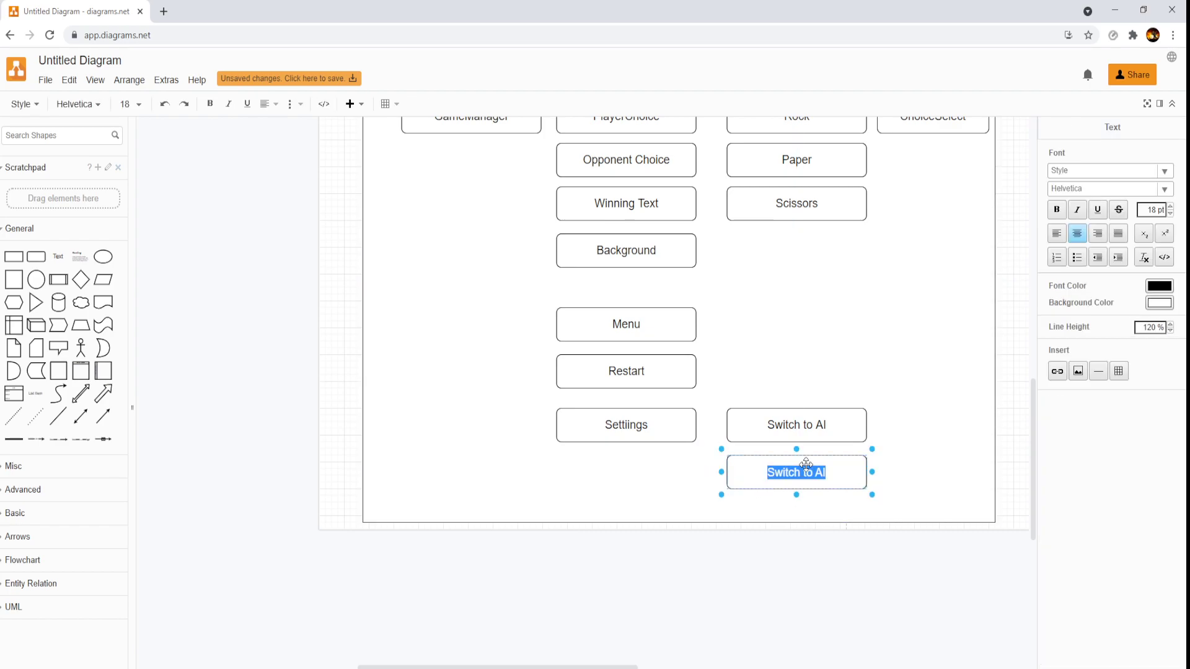
pyautogui.write('PlayerName')
pyautogui.click(813, 507)
# Add a copy of the PlayerName box below it labelled "OpponentName" and extend the Gameplay(Scene) box downward to enclose it
pyautogui.moveTo(827, 478); pyautogui.dragTo(823, 519)
pyautogui.doubleClick(823, 519)
pyautogui.write('O')
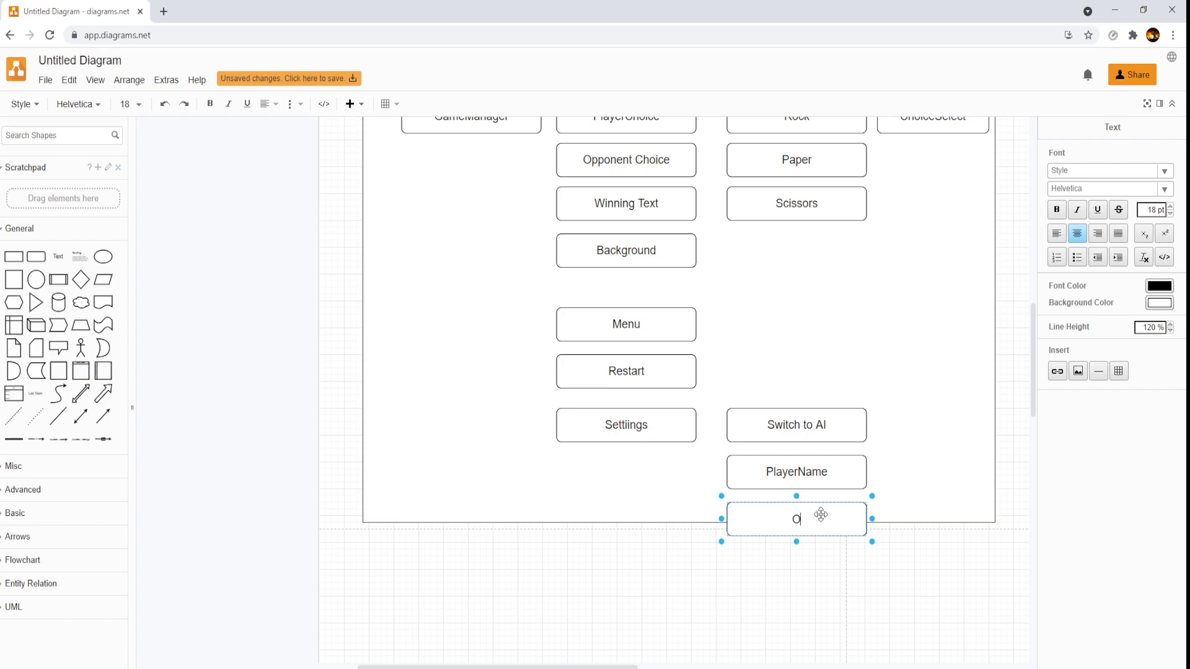
pyautogui.write('ppoentN')
pyautogui.press('BackSpace')
pyautogui.press('BackSpace')
pyautogui.press('BackSpace')
pyautogui.write('nent')
pyautogui.press('BackSpace')
pyautogui.press('BackSpace')
pyautogui.press('BackSpace')
pyautogui.press('BackSpace')
pyautogui.write('nentName')
pyautogui.click(595, 462)
pyautogui.moveTo(679, 523); pyautogui.dragTo(680, 579)
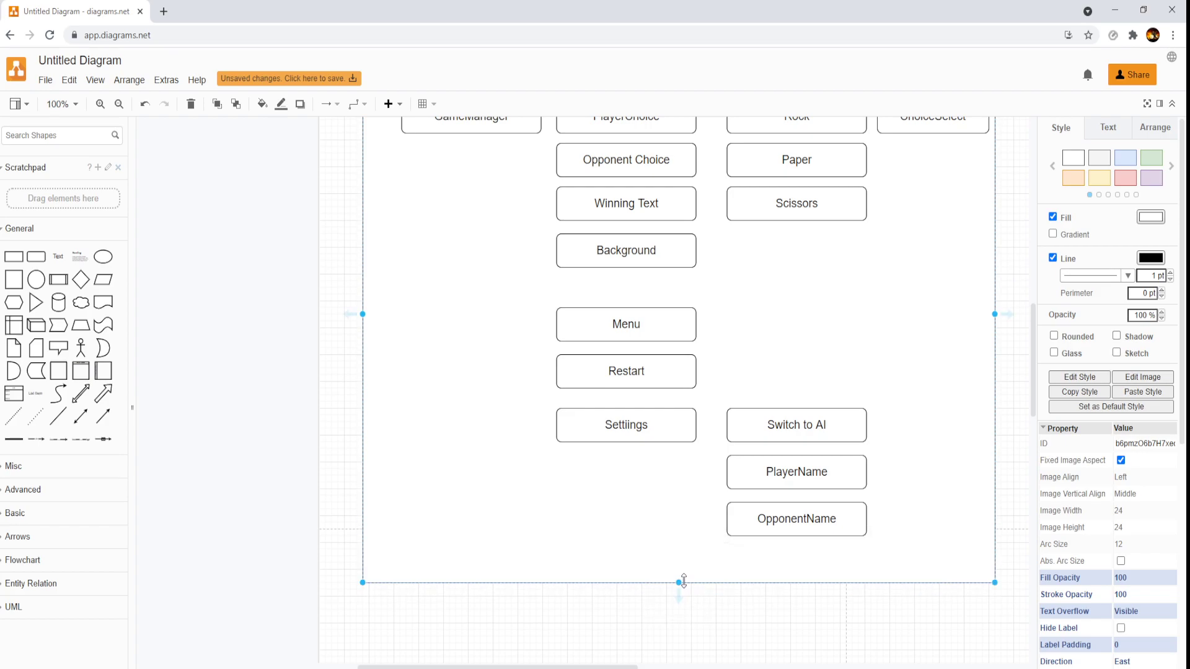
# Review the GameManager, choice, Winning Text and Background boxes and the Rock and Paper options in the Gameplay scene
pyautogui.scroll(5, 681, 504)
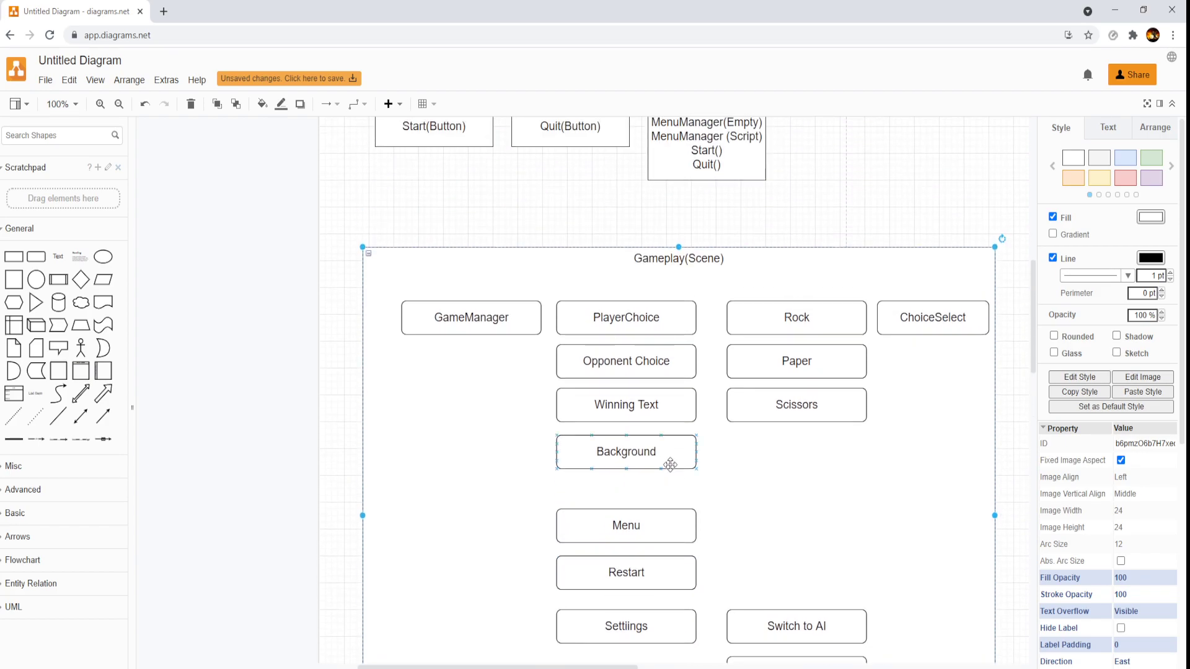
pyautogui.click(608, 326)
pyautogui.click(612, 360)
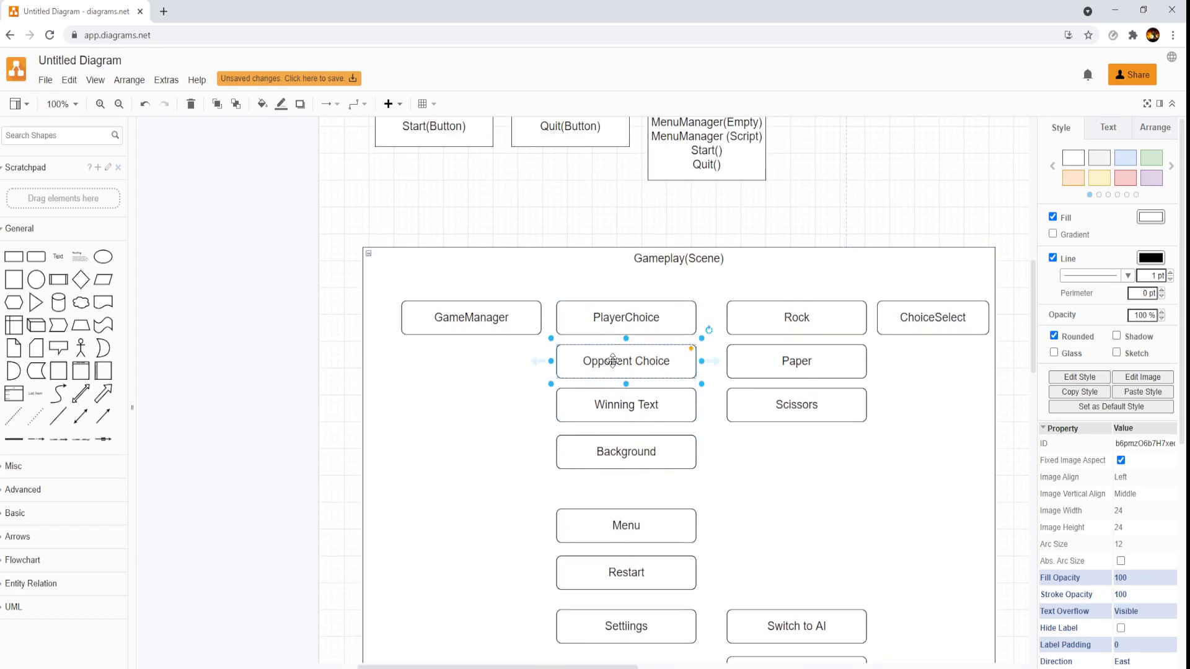
pyautogui.click(624, 412)
pyautogui.click(625, 457)
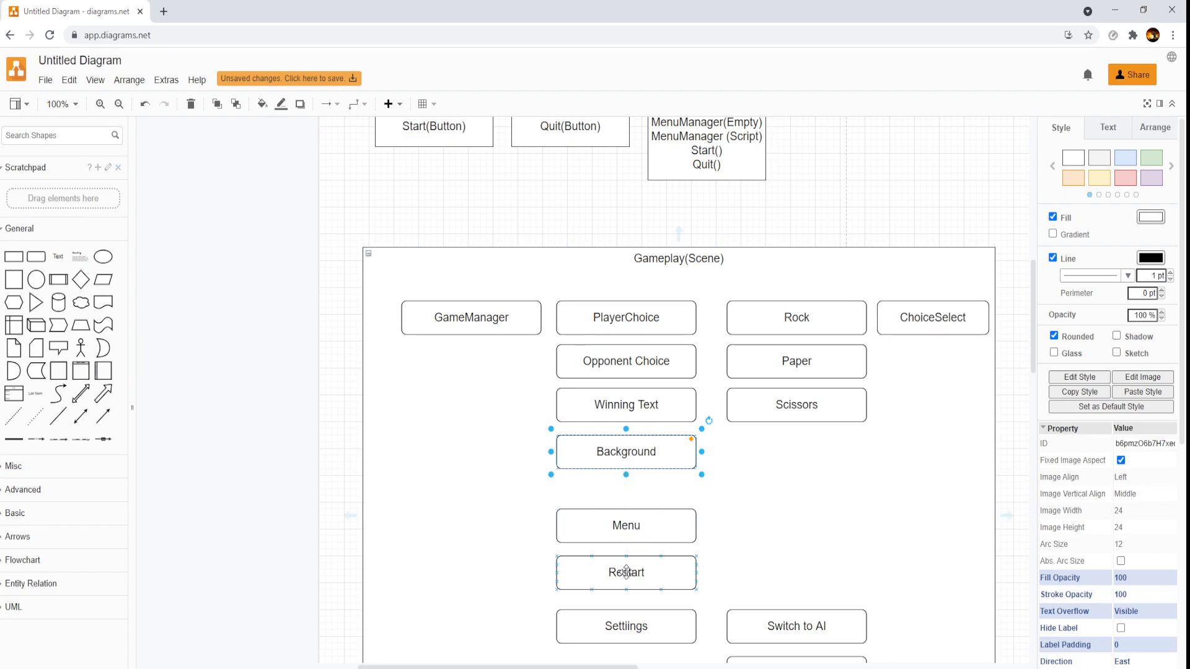
pyautogui.click(627, 572)
pyautogui.click(637, 530)
pyautogui.click(644, 437)
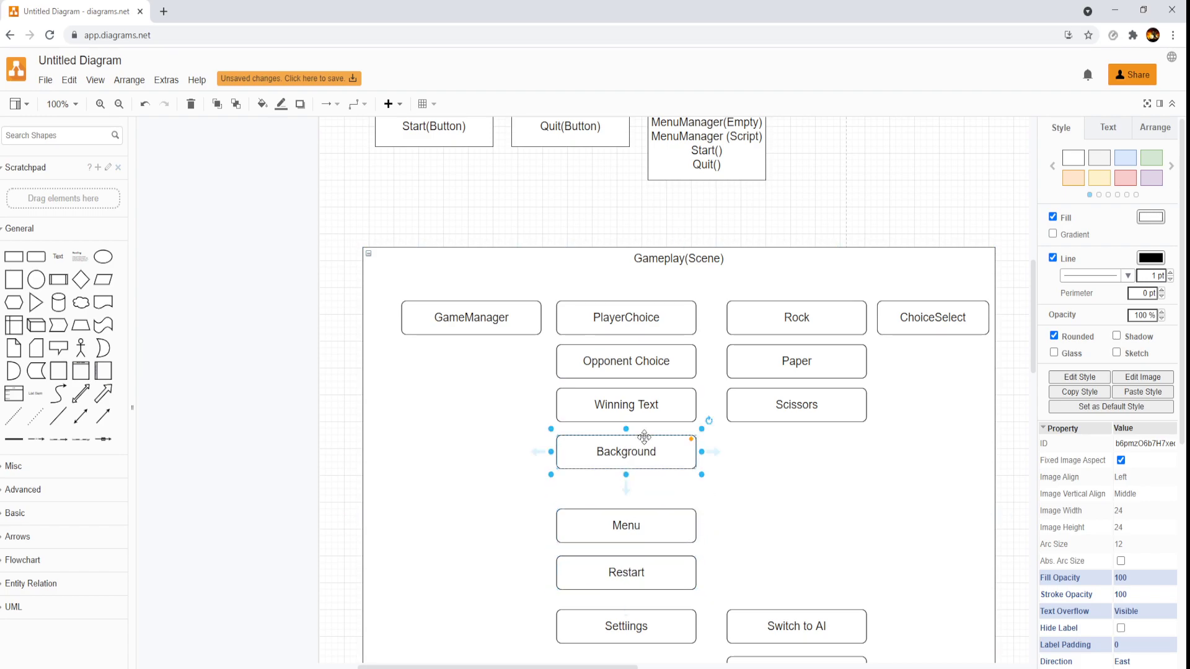
pyautogui.click(647, 400)
pyautogui.click(660, 358)
pyautogui.click(644, 318)
pyautogui.click(514, 325)
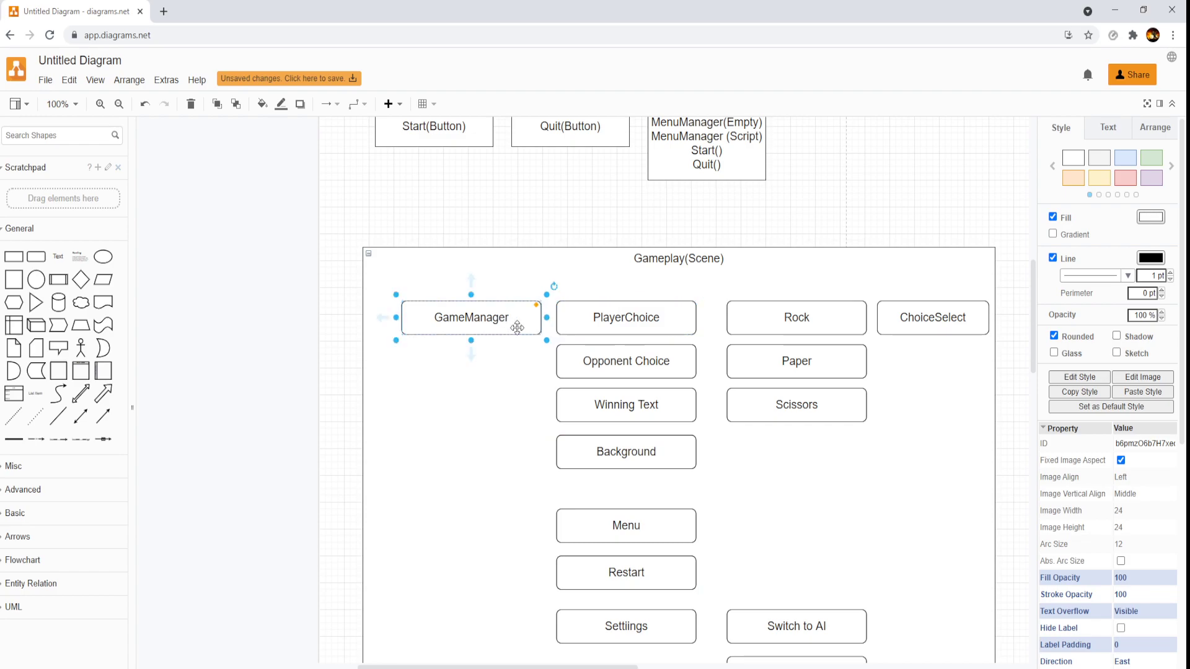
pyautogui.click(626, 310)
pyautogui.click(803, 326)
pyautogui.click(788, 367)
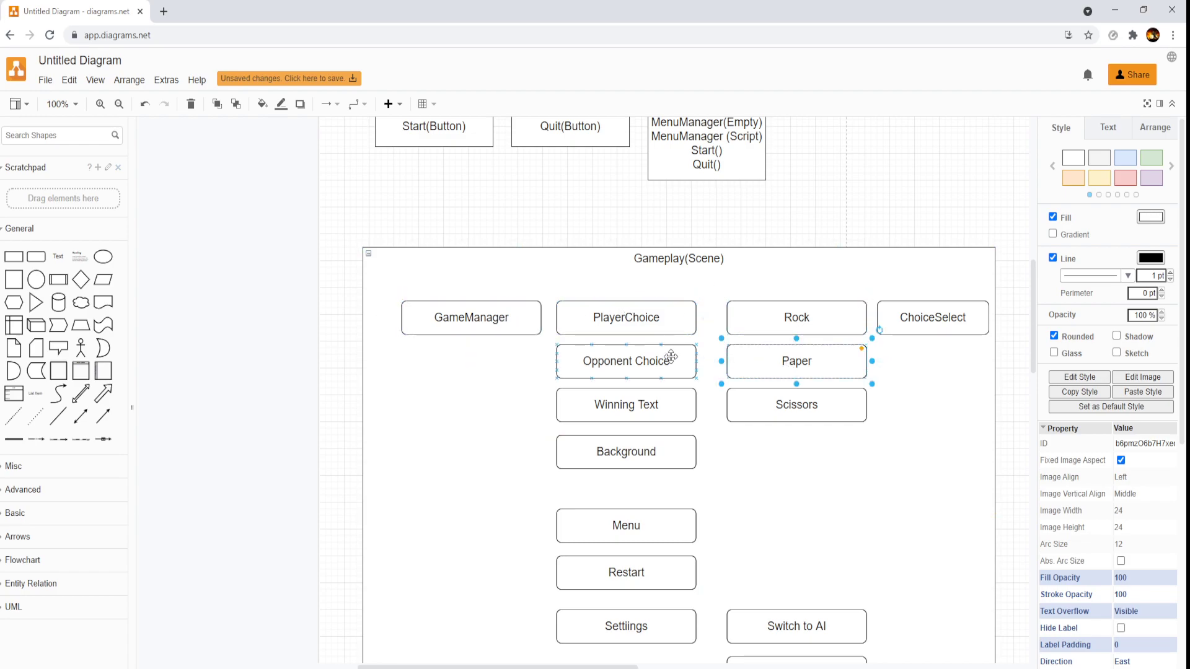
pyautogui.click(644, 329)
pyautogui.click(642, 366)
pyautogui.click(630, 409)
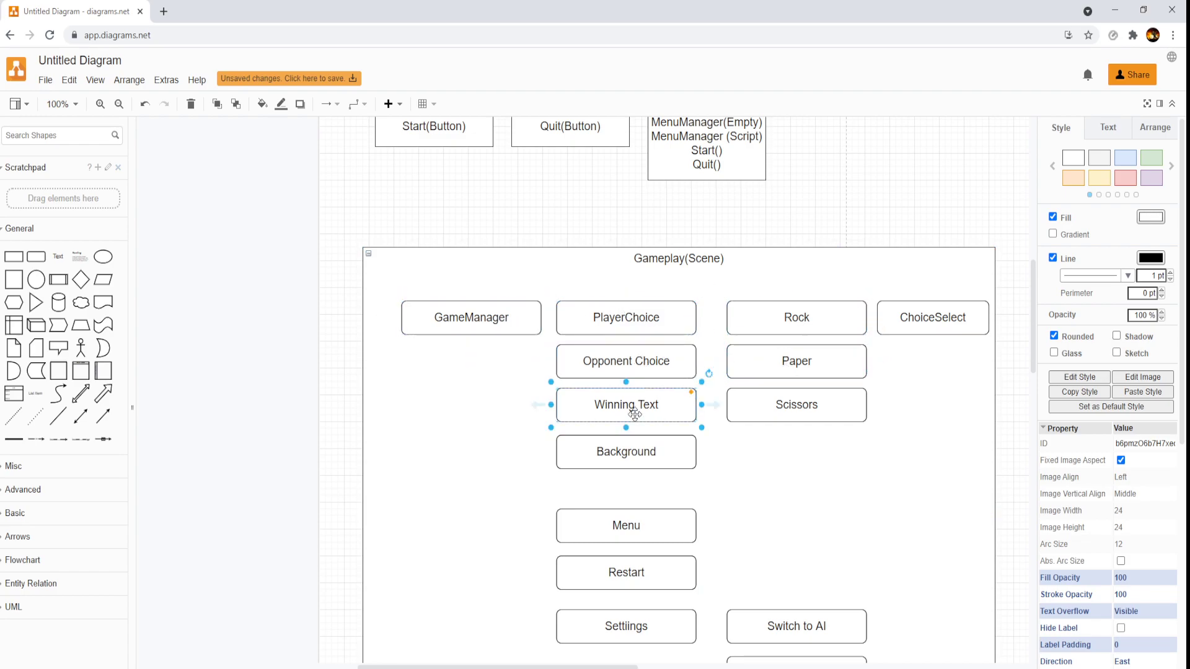
pyautogui.click(627, 462)
# Review the Menu, Restart and Settiings boxes together with the Switch to AI, PlayerName and OpponentName boxes
pyautogui.scroll(-3, 635, 447)
pyautogui.click(668, 496)
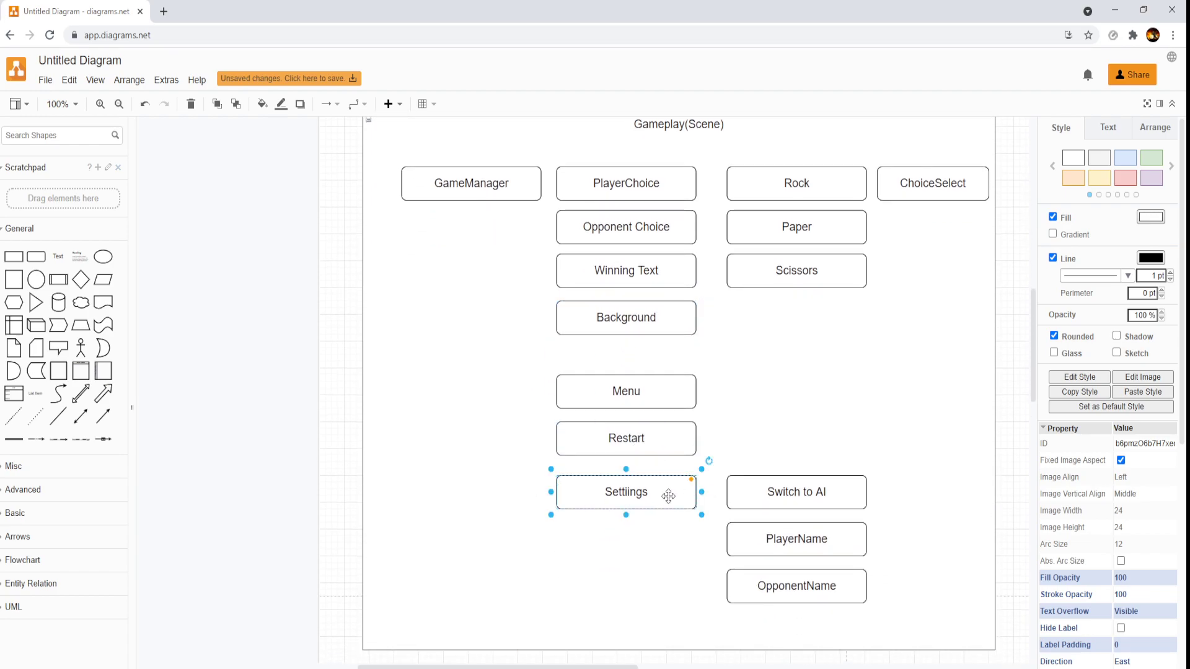
pyautogui.click(781, 492)
pyautogui.click(800, 541)
pyautogui.click(787, 586)
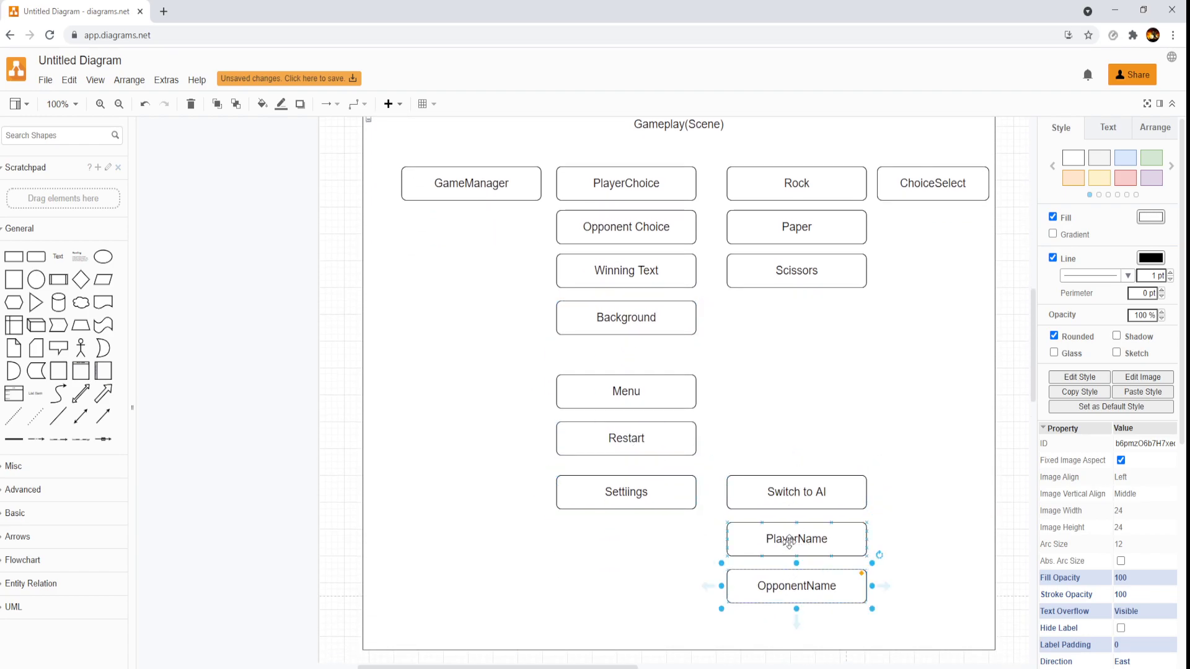
pyautogui.click(789, 538)
pyautogui.click(791, 490)
pyautogui.click(636, 447)
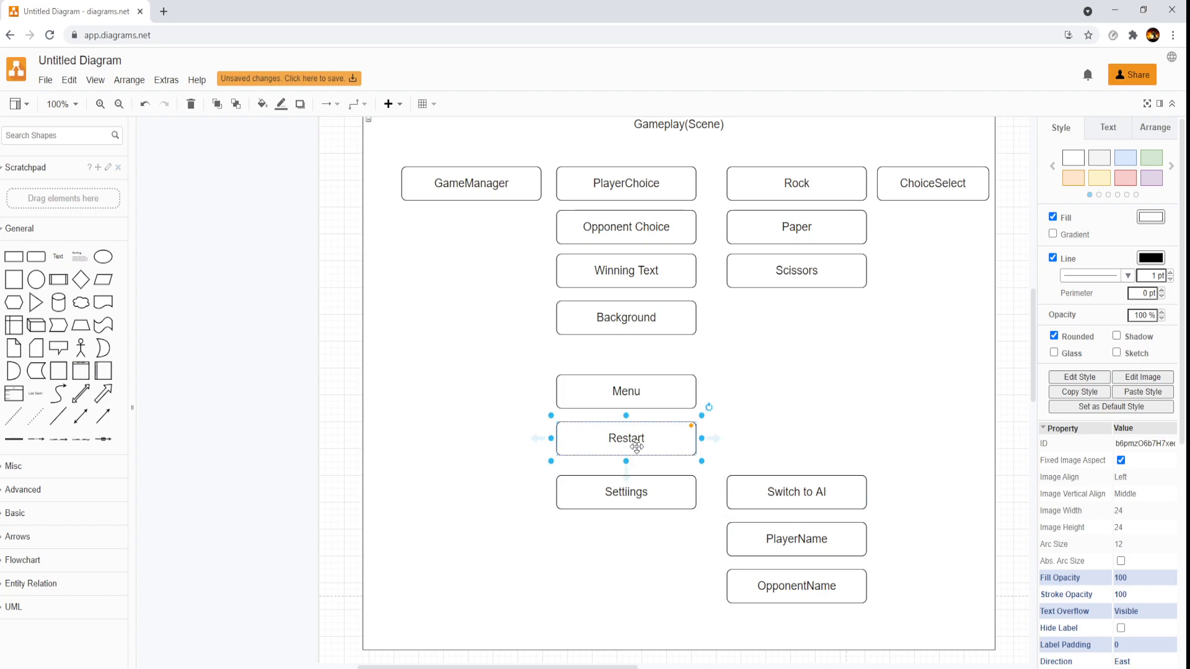
pyautogui.click(642, 394)
pyautogui.click(634, 437)
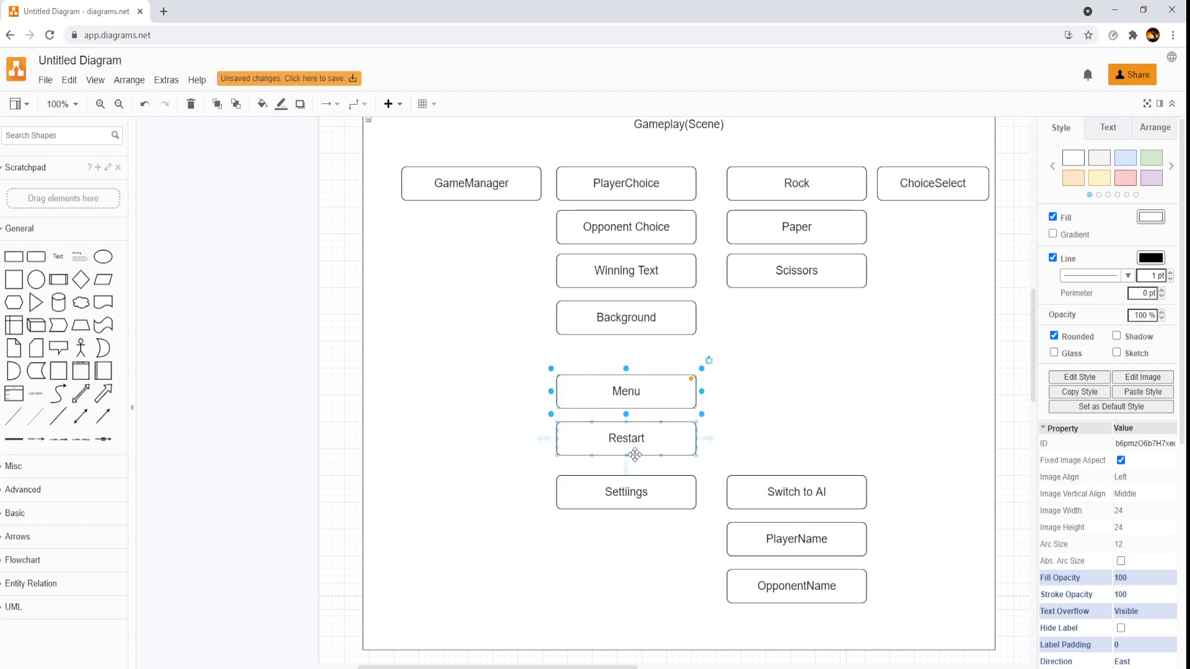
pyautogui.click(634, 493)
pyautogui.click(648, 446)
pyautogui.click(660, 401)
# Add a new page to the diagram and rename it "Visual Scripting"
pyautogui.click(364, 667)
pyautogui.rightClick(363, 667)
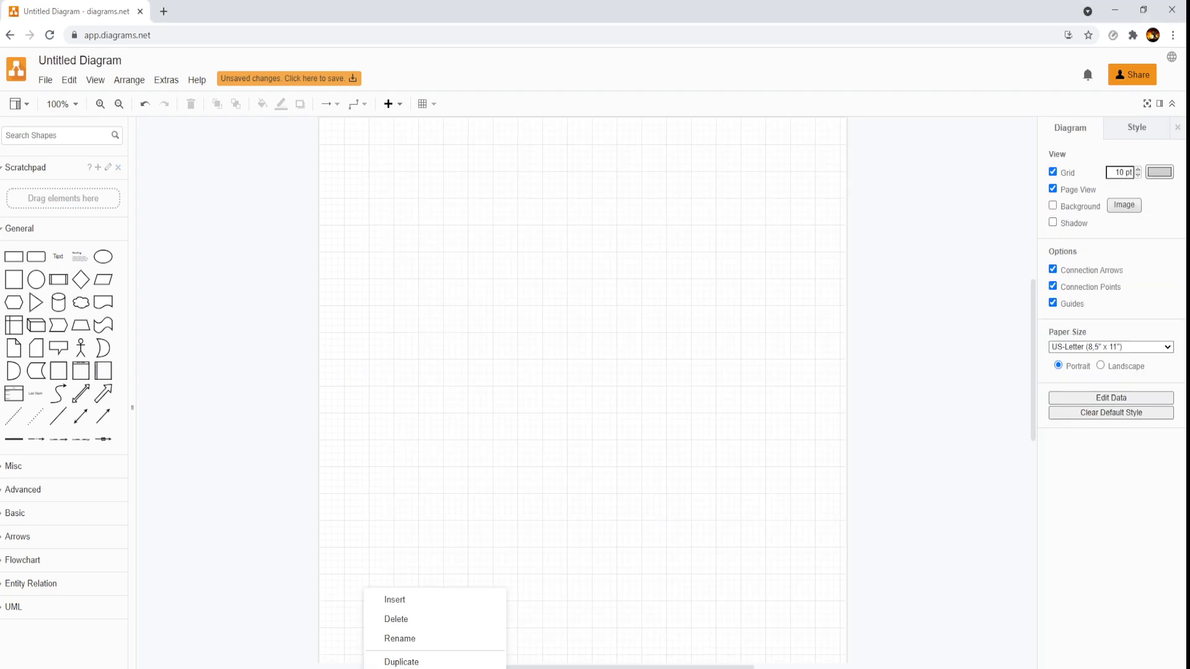
pyautogui.click(398, 639)
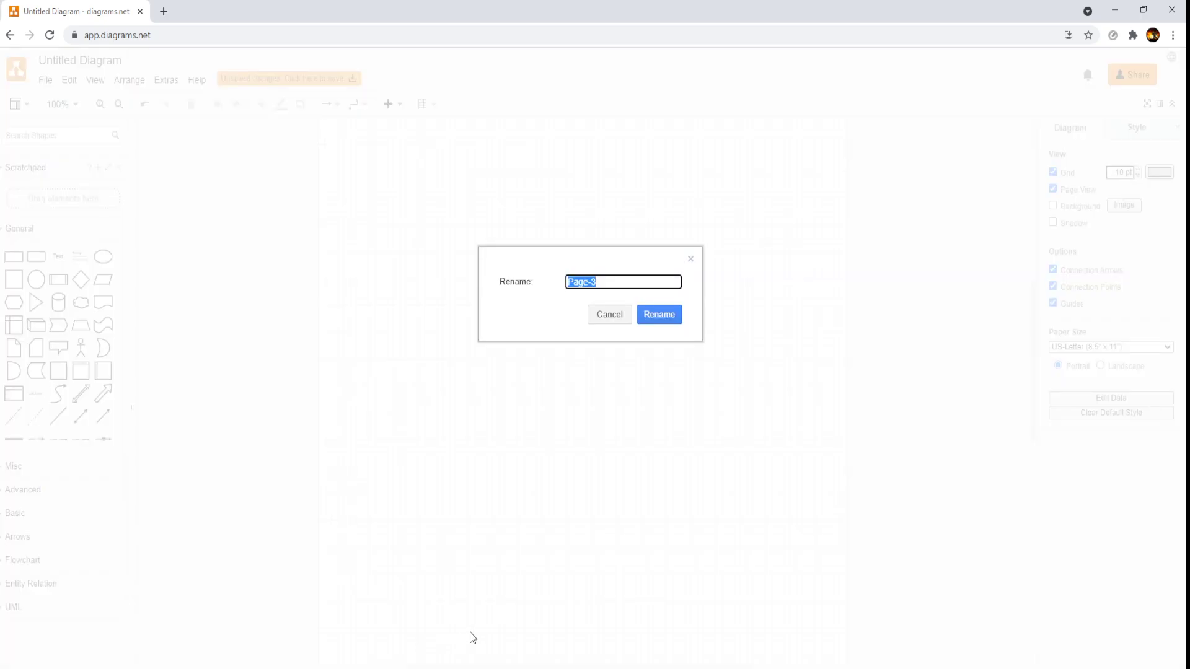
pyautogui.write('Visual Scripting')
pyautogui.click(655, 317)
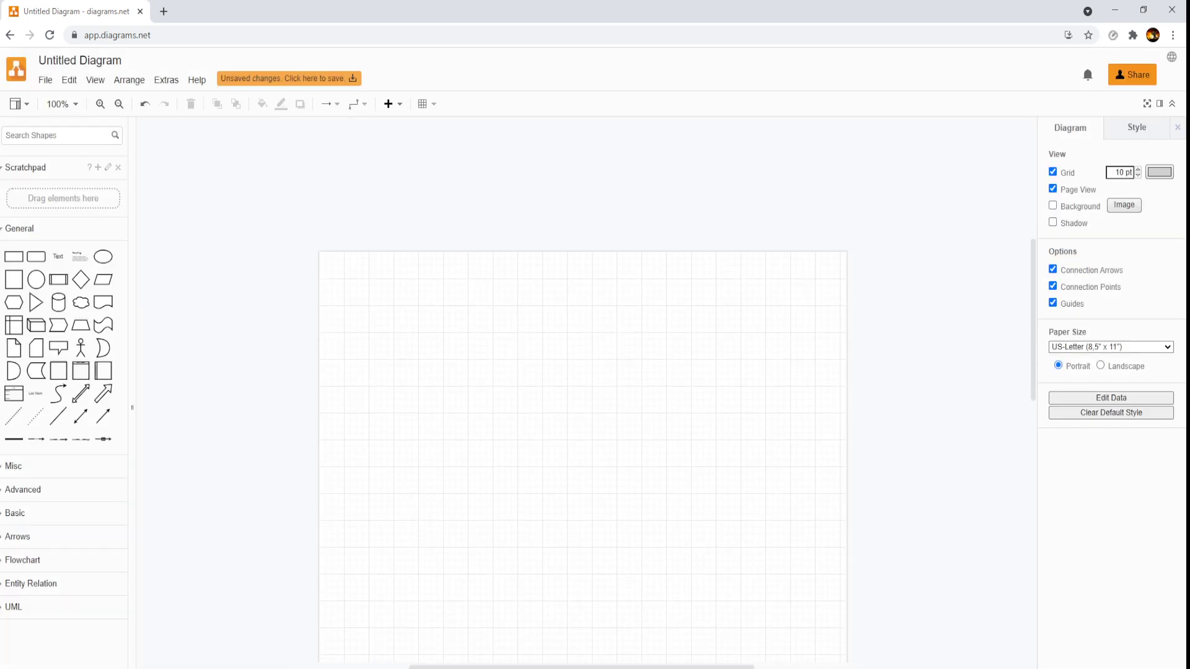
# Check the menu boxes on the Basic Scripting page, and add a rectangle labelled "MainMenu(Scene)" near the top of the Visual Scripting page
pyautogui.scroll(3, 619, 626)
pyautogui.click(624, 578)
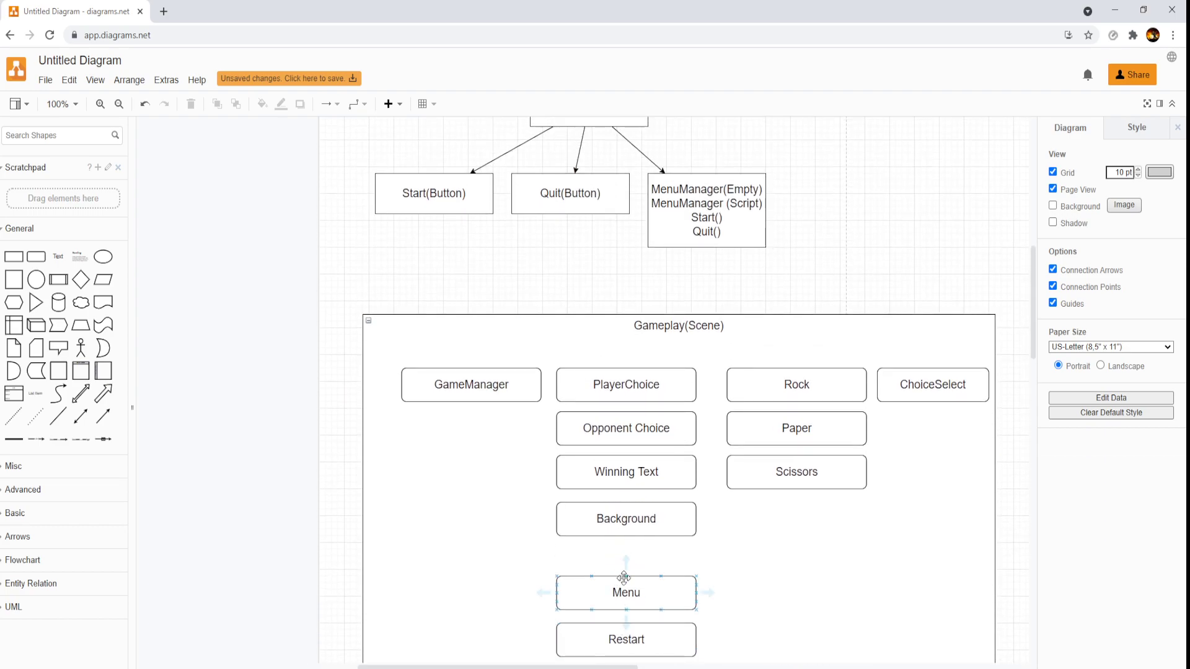
pyautogui.scroll(2, 624, 577)
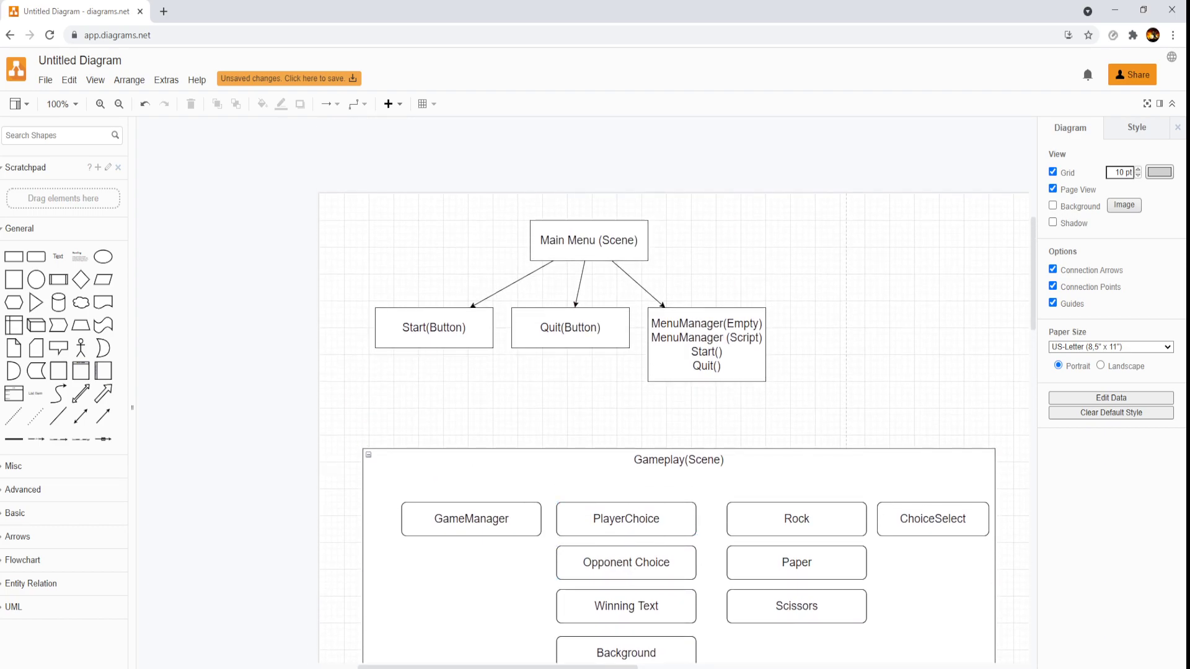
pyautogui.hotkey('ctrl', 'shift', 'pagedown')
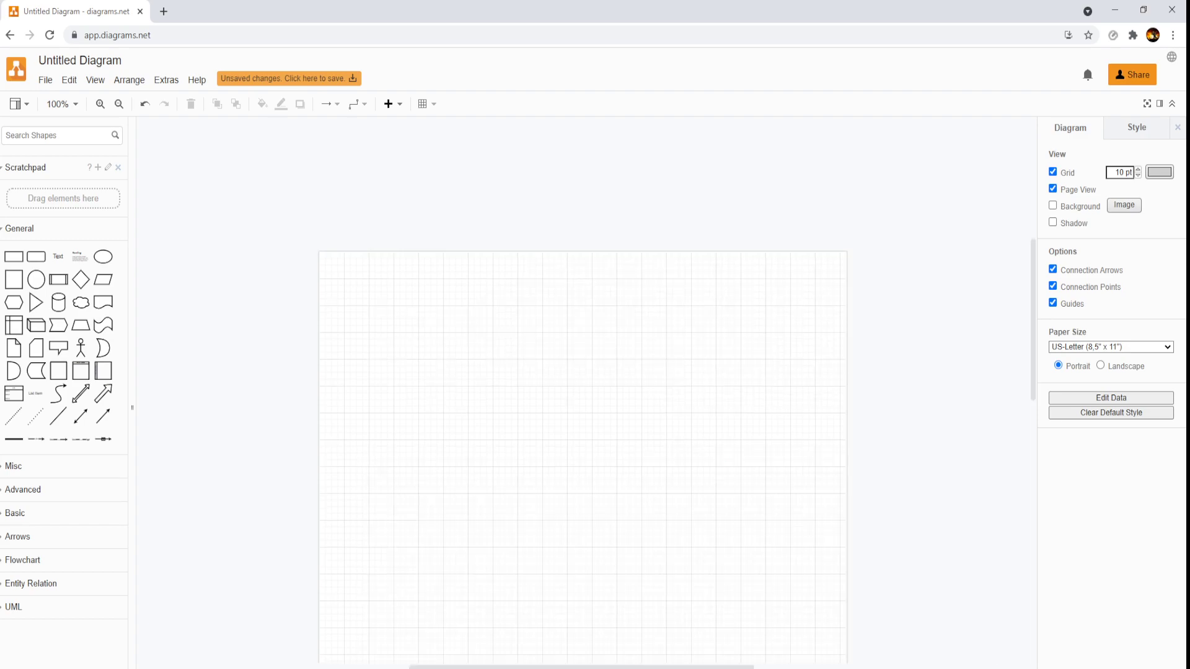
pyautogui.moveTo(34, 263); pyautogui.dragTo(539, 285)
pyautogui.doubleClick(587, 310)
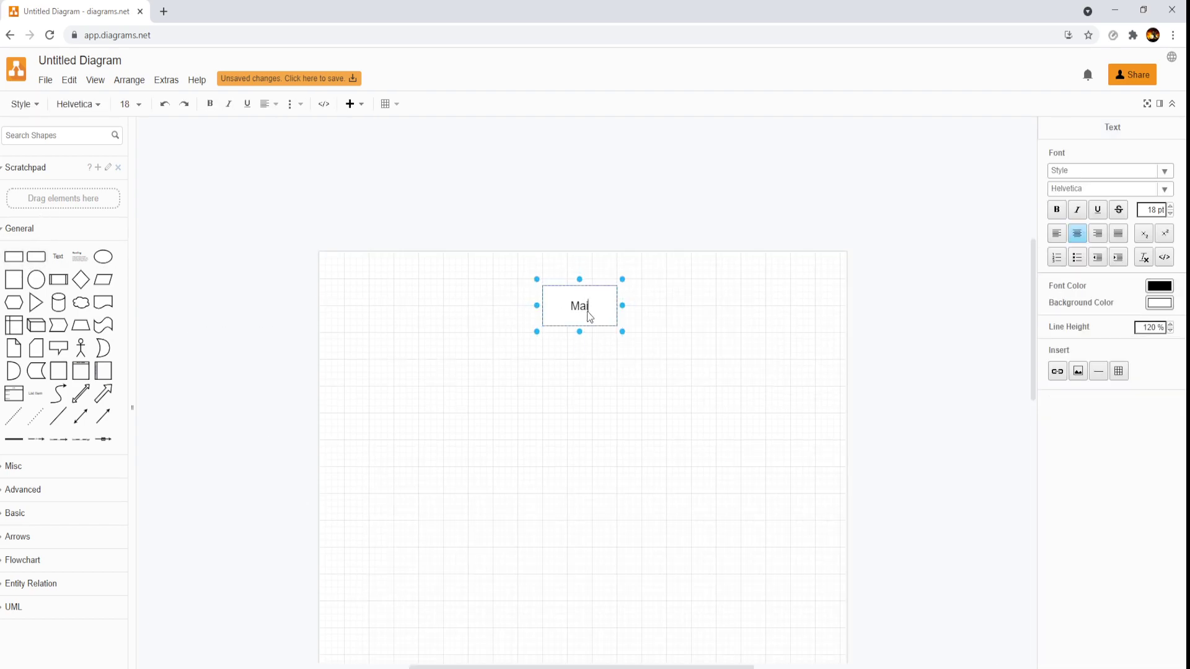
pyautogui.write('MainMenu(Scene')
pyautogui.click(617, 394)
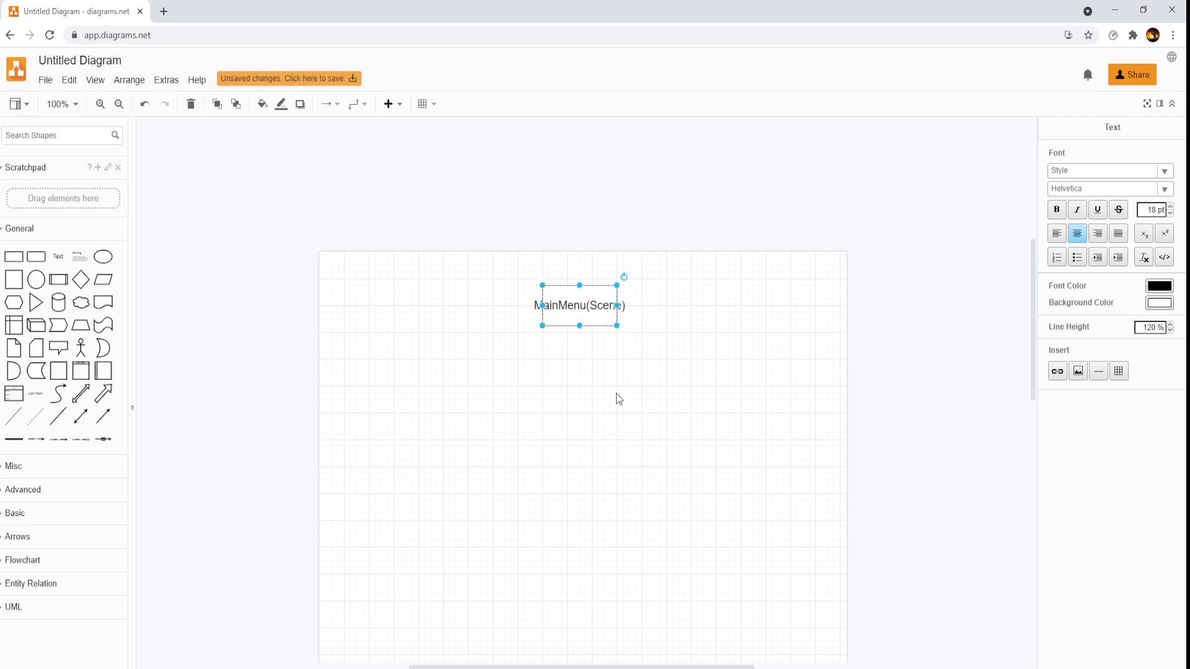
pyautogui.click(610, 310)
# Widen the MainMenu(Scene) box to fit its text and place a copy below it labelled "MenuManager(Empty GameObject)"
pyautogui.moveTo(622, 305); pyautogui.dragTo(499, 386)
pyautogui.click(660, 356)
pyautogui.doubleClick(498, 386)
pyautogui.write('G=')
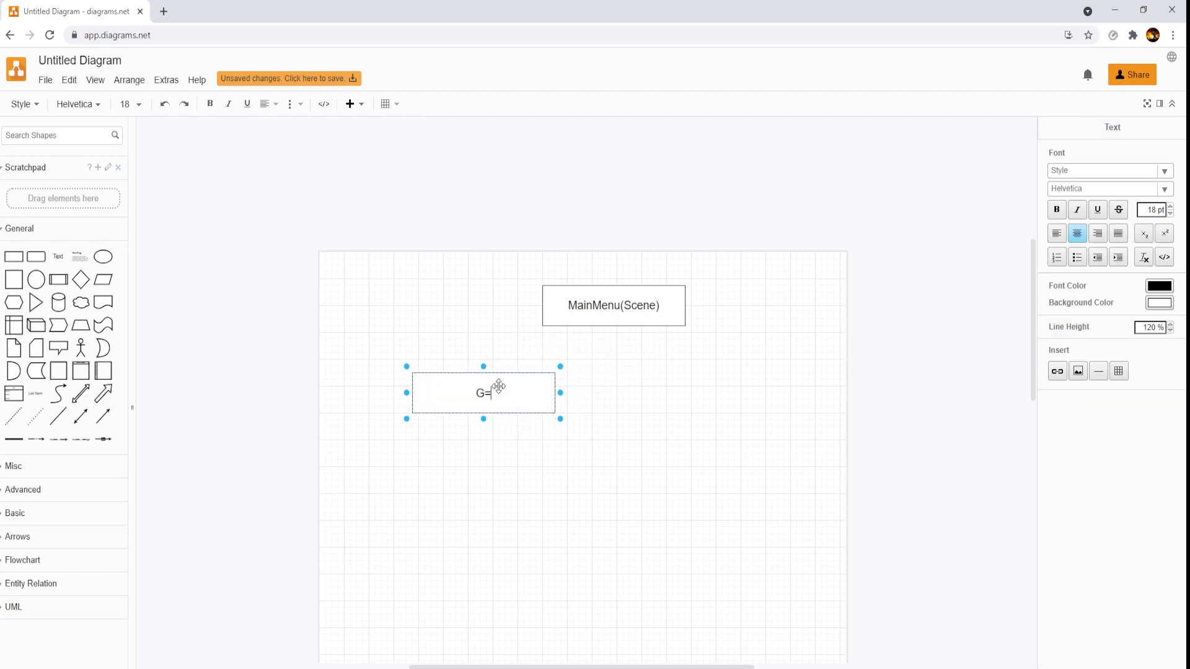
pyautogui.write('nuManager')
pyautogui.write('(EMpty')
pyautogui.press('BackSpace')
pyautogui.press('BackSpace')
pyautogui.press('BackSpace')
pyautogui.press('BackSpace')
pyautogui.write('moty')
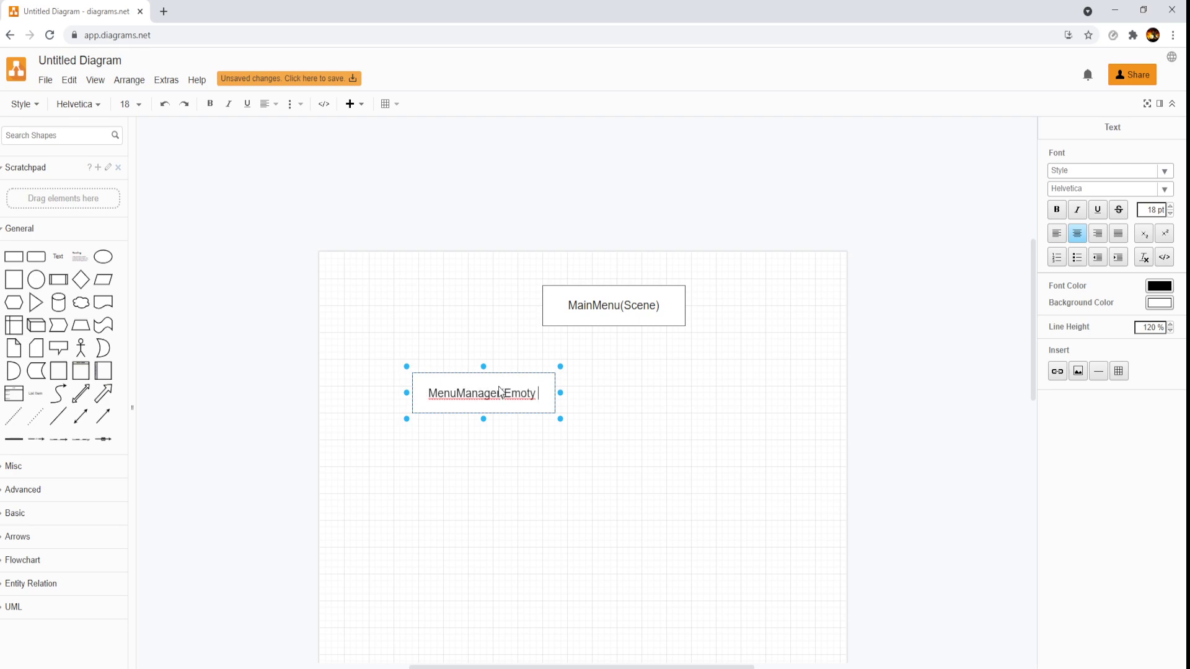
pyautogui.press('BackSpace')
pyautogui.press('BackSpace')
pyautogui.press('BackSpace')
pyautogui.press('BackSpace')
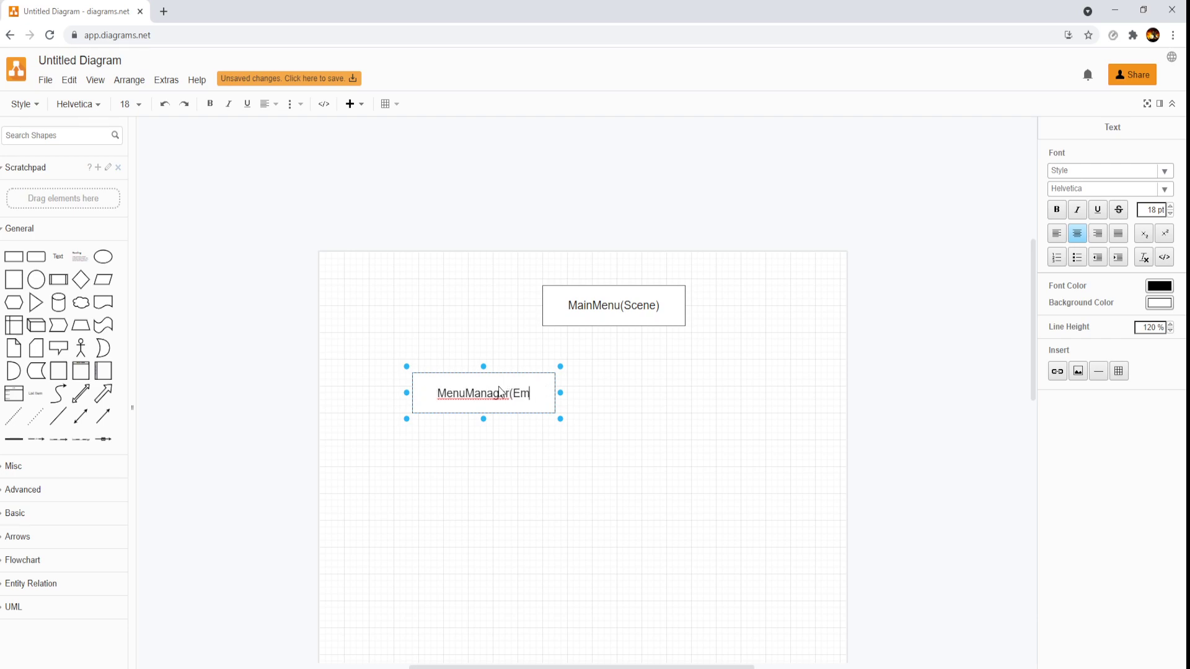
pyautogui.write('pty Game')
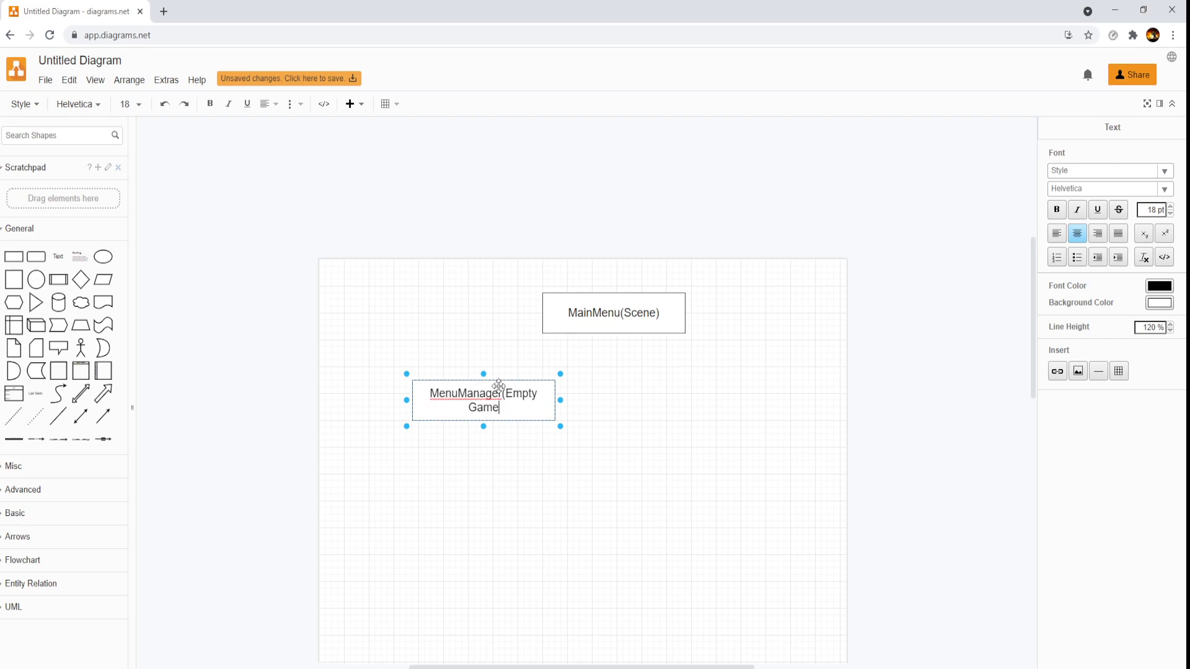
pyautogui.write('OBject')
pyautogui.press('BackSpace')
pyautogui.press('BackSpace')
pyautogui.press('BackSpace')
pyautogui.press('BackSpace')
pyautogui.press('BackSpace')
pyautogui.write('bject)')
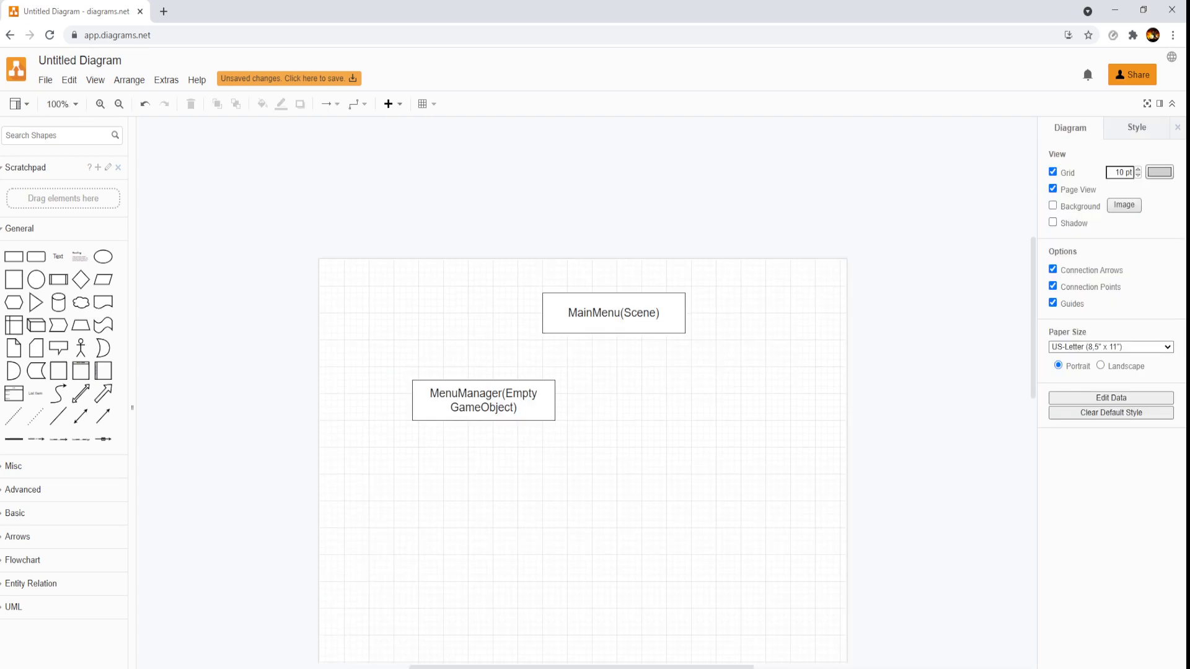
# Widen the MenuManager(Empty GameObject) box and add a second line of text for "MenuManager(Script)"
pyautogui.click(499, 397)
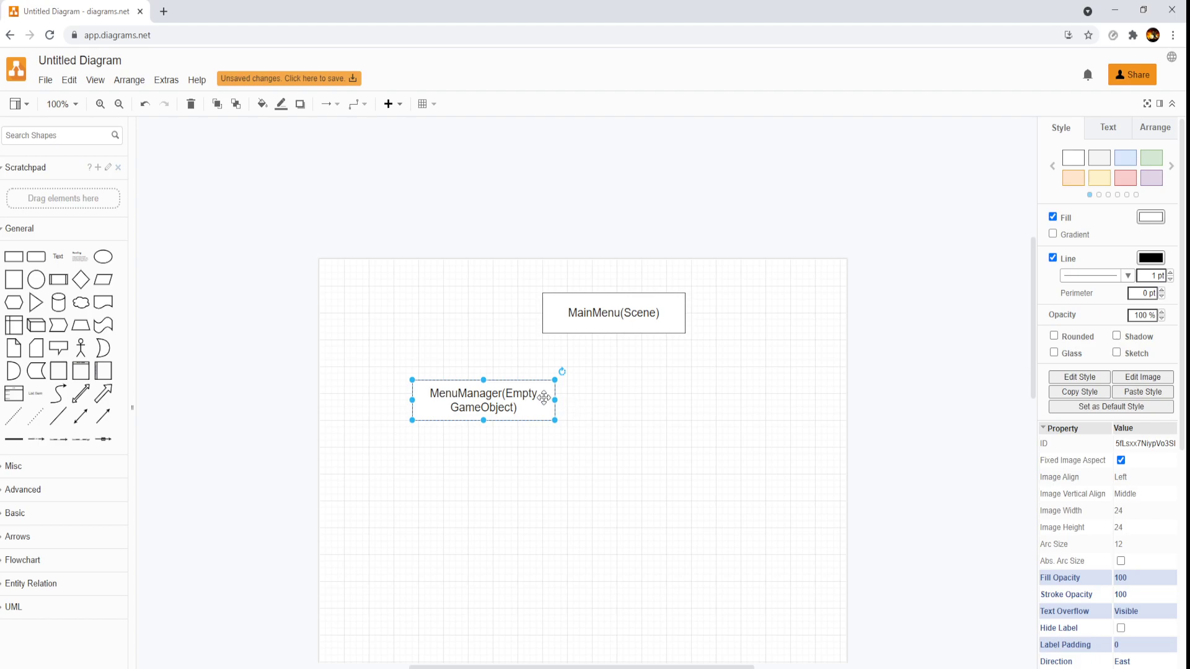
pyautogui.moveTo(552, 400); pyautogui.dragTo(679, 399)
pyautogui.doubleClick(638, 400)
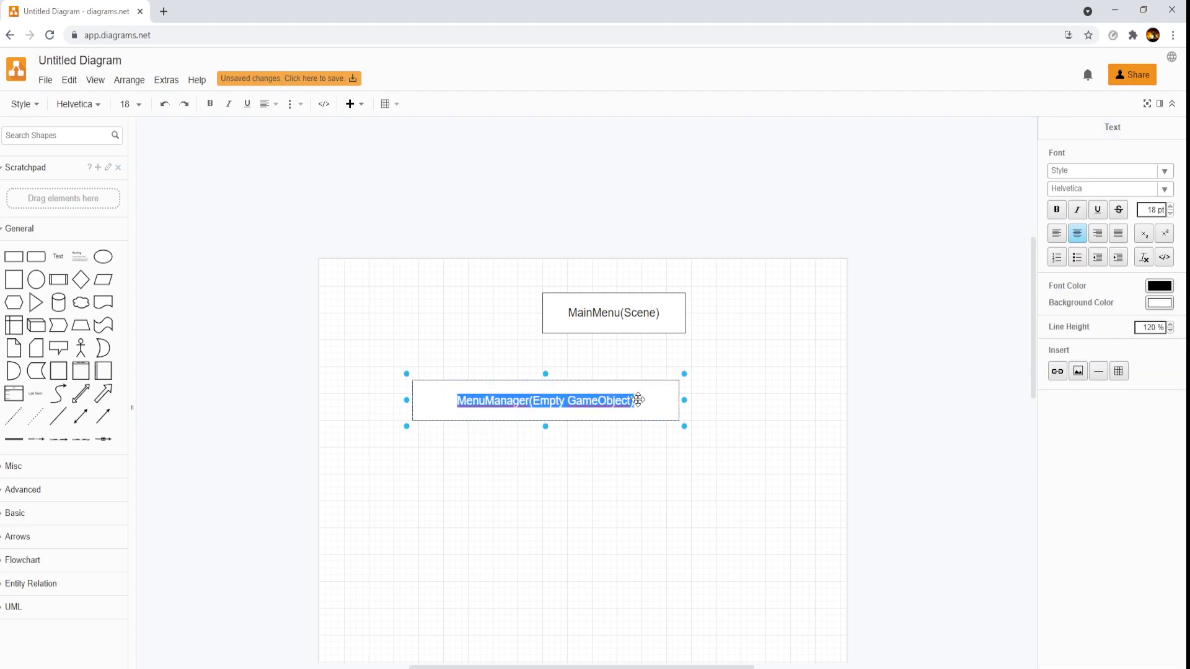
pyautogui.click(638, 399)
pyautogui.press('Return')
pyautogui.write('Menu')
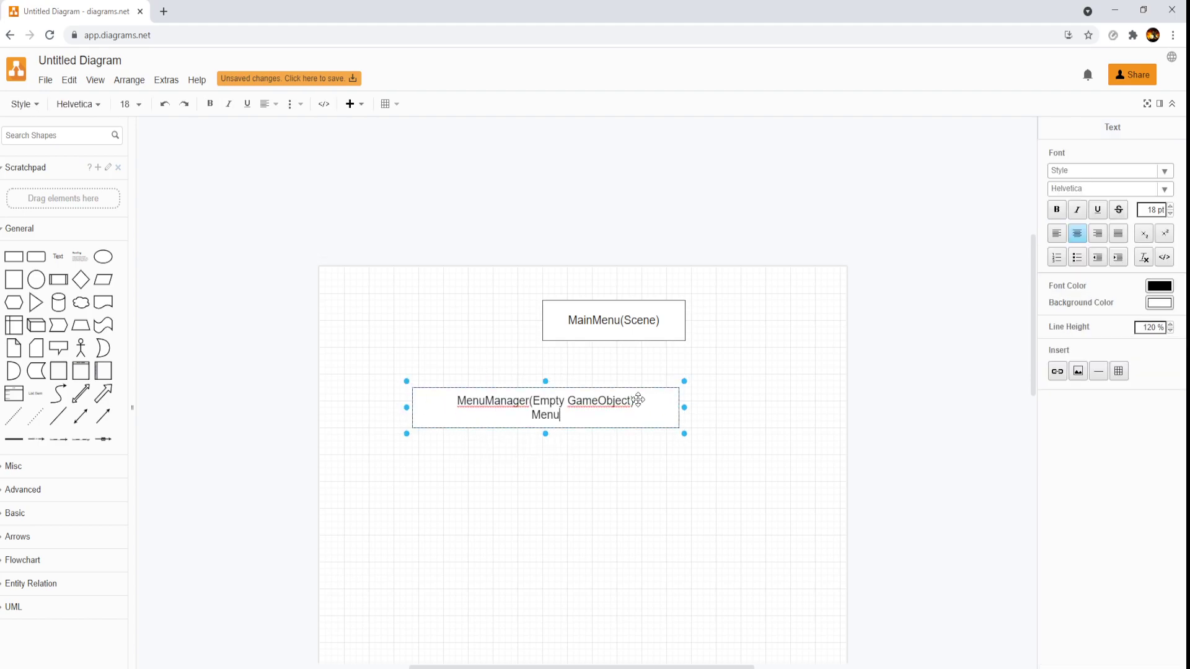
pyautogui.write('Manager(Scrupt')
pyautogui.press('BackSpace')
pyautogui.press('BackSpace')
pyautogui.press('BackSpace')
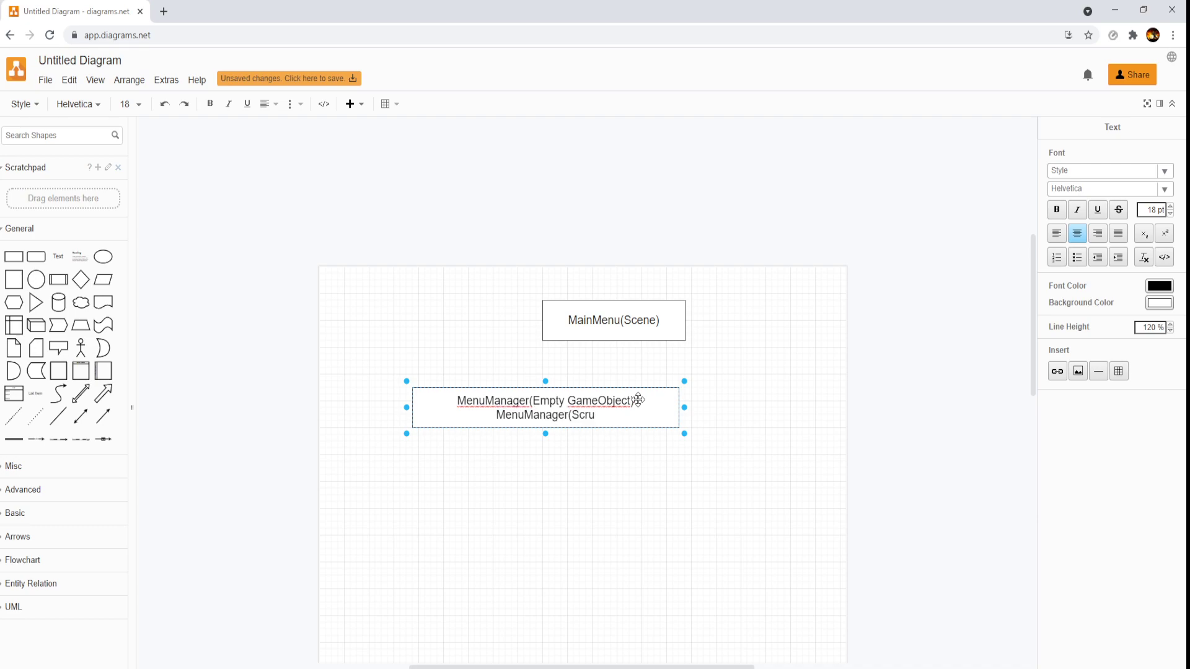
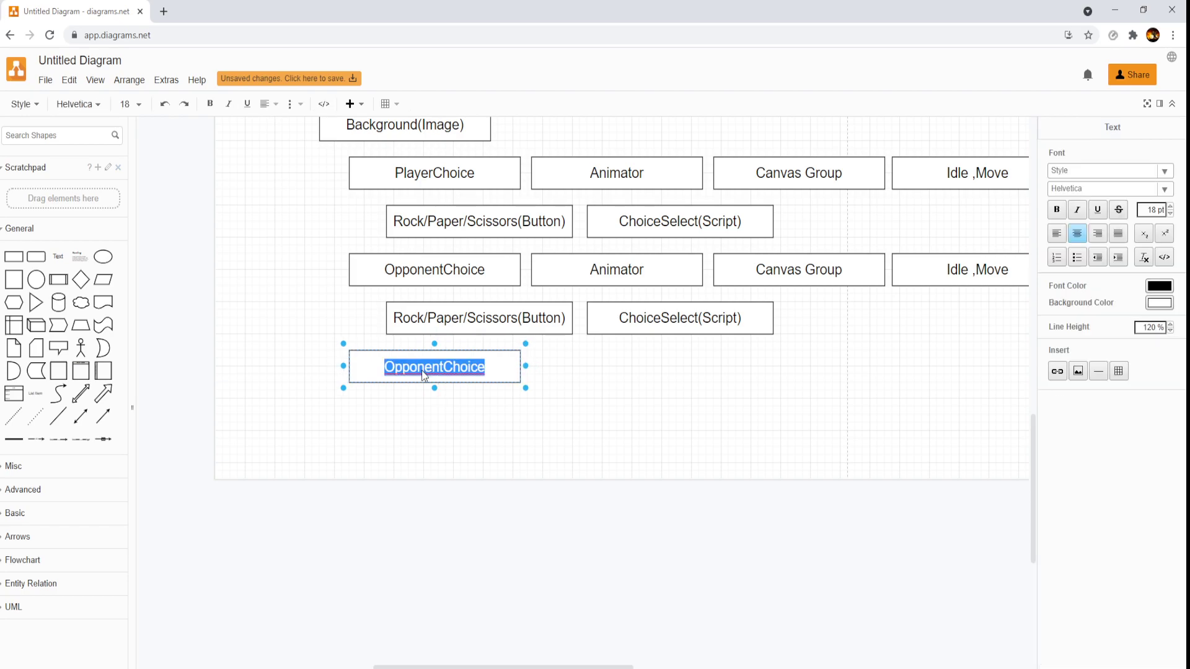
# Relabel the lowest OpponentChoice copy in the Gameplay scene hierarchy as "WinningText"
pyautogui.write('Winnn')
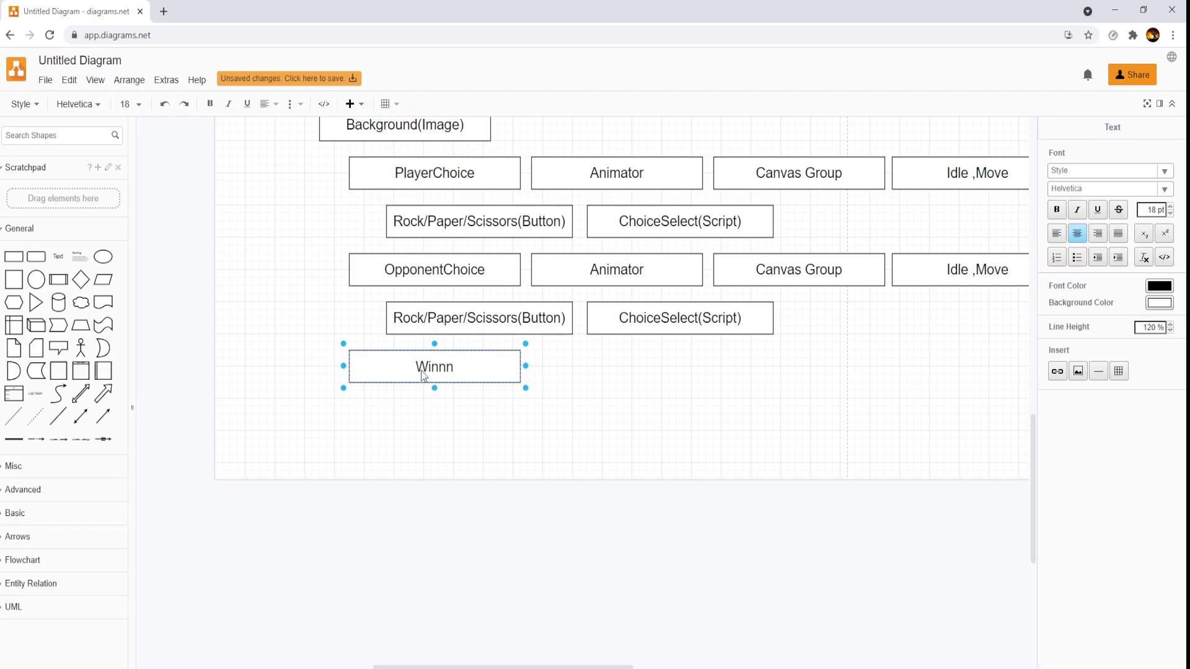
pyautogui.press('BackSpace')
pyautogui.write('ingText')
pyautogui.click(590, 408)
# Place a copy of the WinningText box directly below it and label it "PlayerSelected(Image)"
pyautogui.click(462, 364)
pyautogui.moveTo(463, 364); pyautogui.dragTo(462, 411)
pyautogui.doubleClick(462, 411)
pyautogui.write('Player')
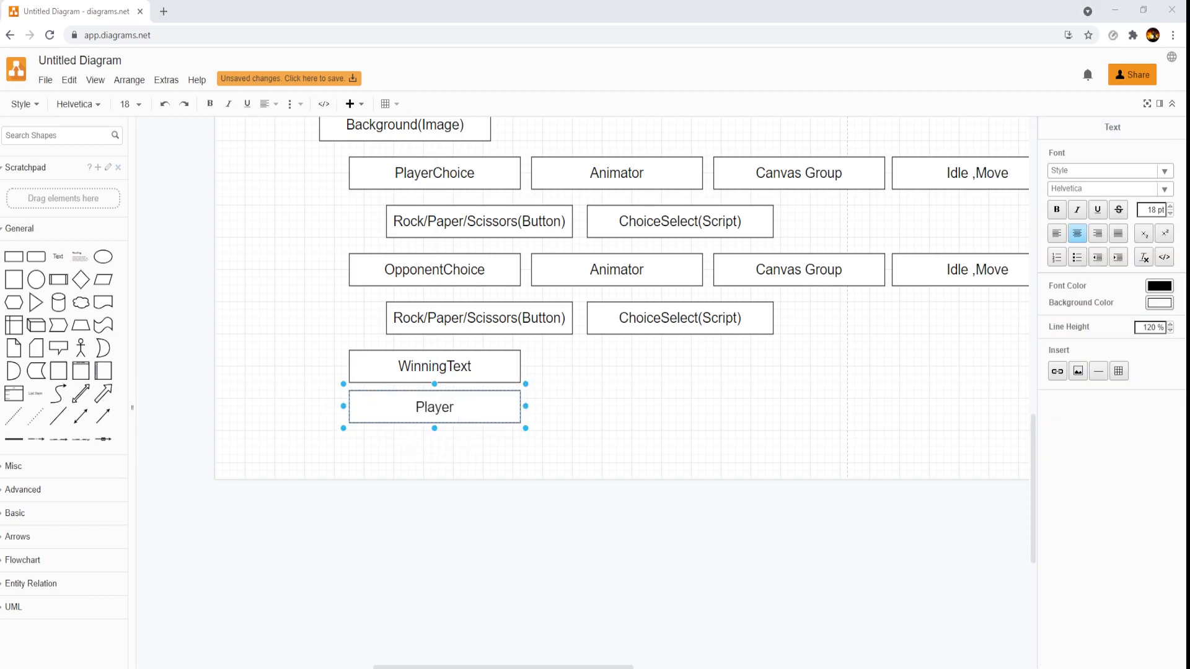
pyautogui.write('Sele')
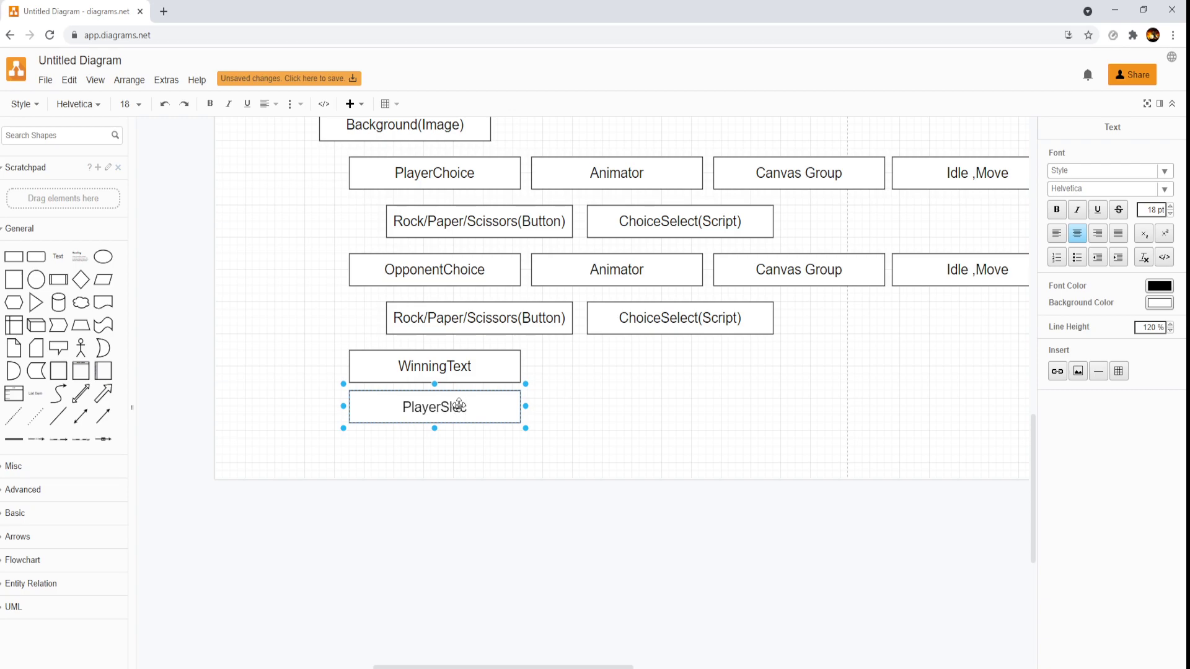
pyautogui.press('BackSpace')
pyautogui.press('BackSpace')
pyautogui.press('BackSpace')
pyautogui.write('elected(Umage')
pyautogui.press('BackSpace')
pyautogui.press('BackSpace')
pyautogui.press('BackSpace')
pyautogui.press('BackSpace')
pyautogui.press('BackSpace')
pyautogui.write('Image)')
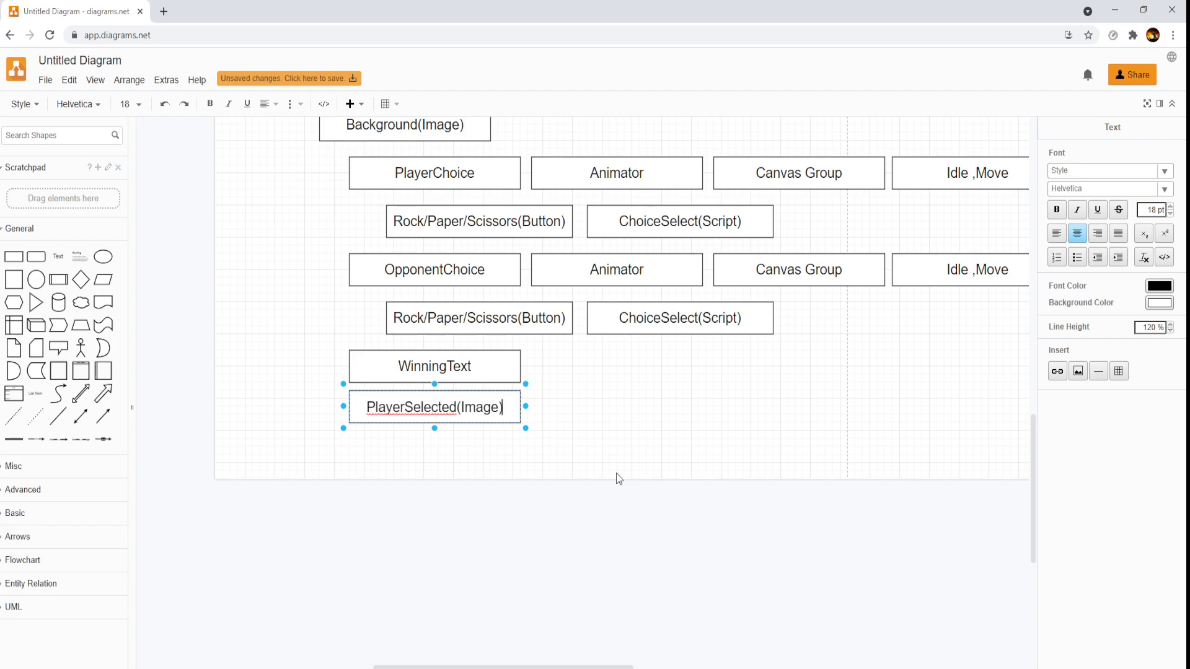
pyautogui.click(586, 462)
# Place a copy of the PlayerSelected(Image) box beside it and label it "Animator"
pyautogui.click(473, 411)
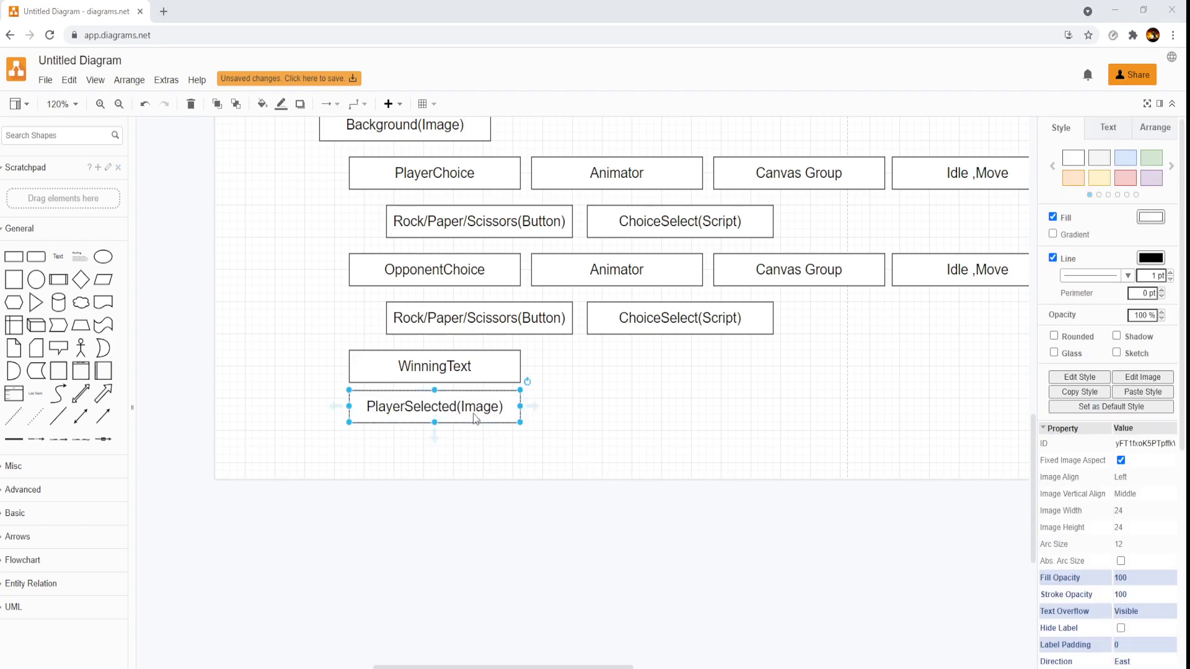
pyautogui.moveTo(493, 421); pyautogui.dragTo(679, 429)
pyautogui.doubleClick(656, 415)
pyautogui.write('Aniam')
pyautogui.press('BackSpace')
pyautogui.press('BackSpace')
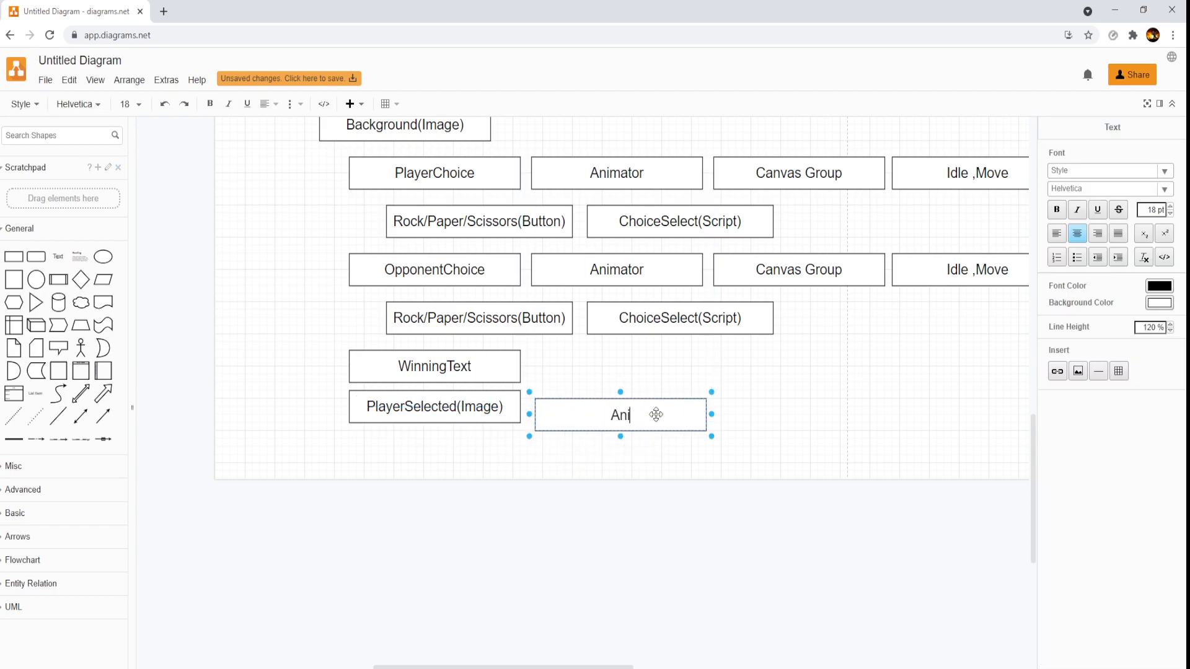
pyautogui.write('mator')
pyautogui.click(663, 443)
# Place a copy of the new Animator box beside it in the PlayerSelected row and label it "Idle, Move"
pyautogui.click(660, 427)
pyautogui.moveTo(660, 428); pyautogui.dragTo(824, 400)
pyautogui.doubleClick(824, 400)
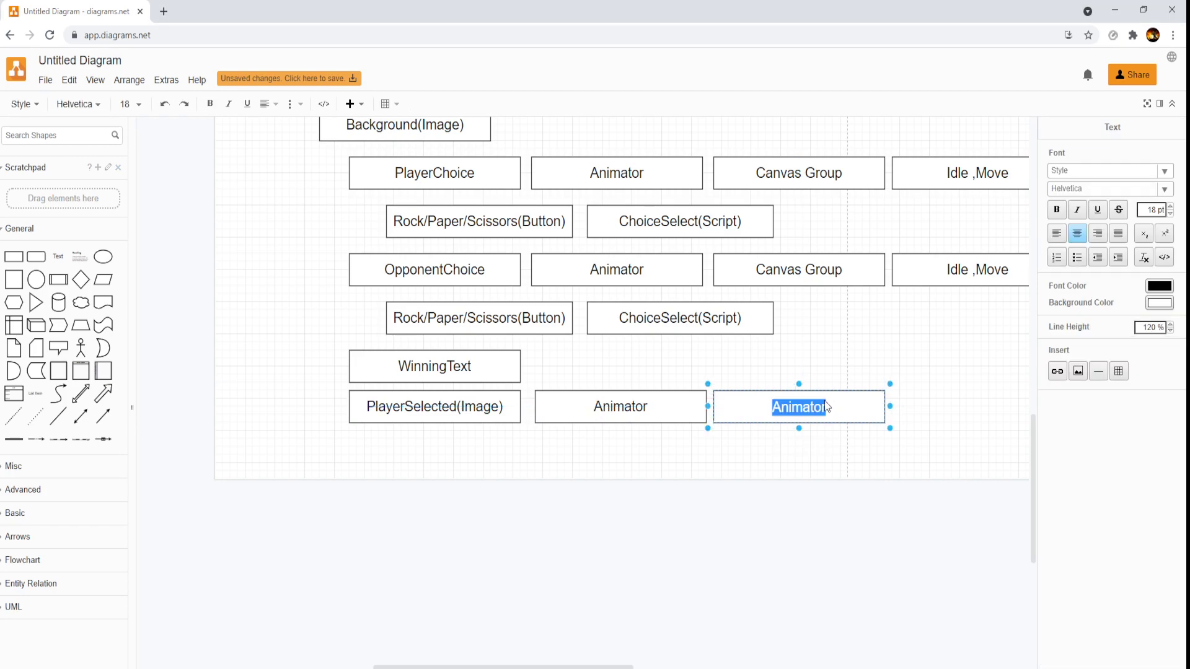
pyautogui.write('Idle')
pyautogui.hotkey('alt', 'Tab')
pyautogui.hotkey('alt', 'Tab')
pyautogui.write(',')
pyautogui.hotkey('alt', 'Tab')
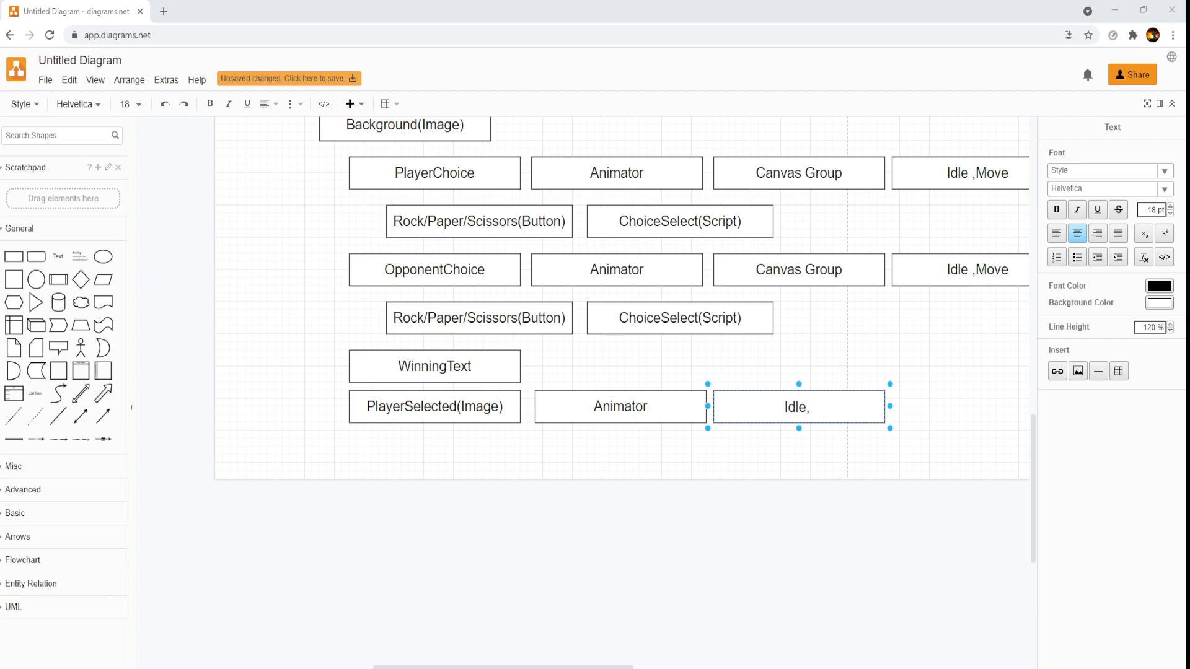
pyautogui.hotkey('alt', 'Tab')
pyautogui.write('Move')
pyautogui.click(494, 441)
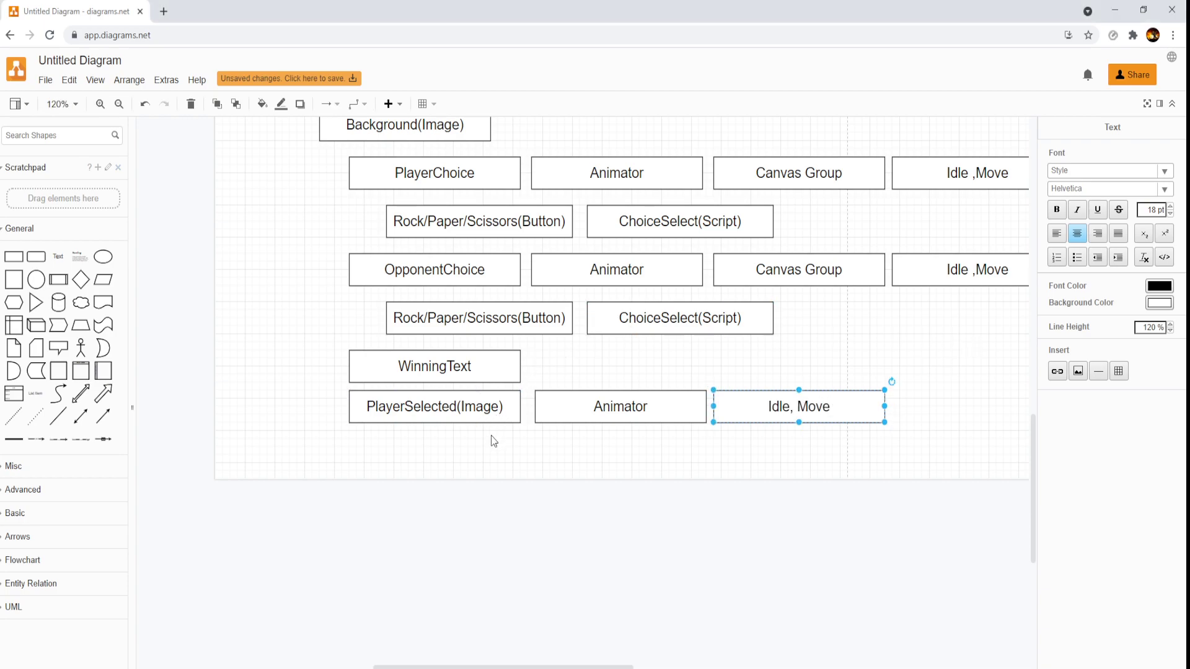
# Duplicate the PlayerSelected(Image), Animator and "Idle, Move" boxes together as a new row directly below
pyautogui.click(499, 410)
pyautogui.click(819, 405)
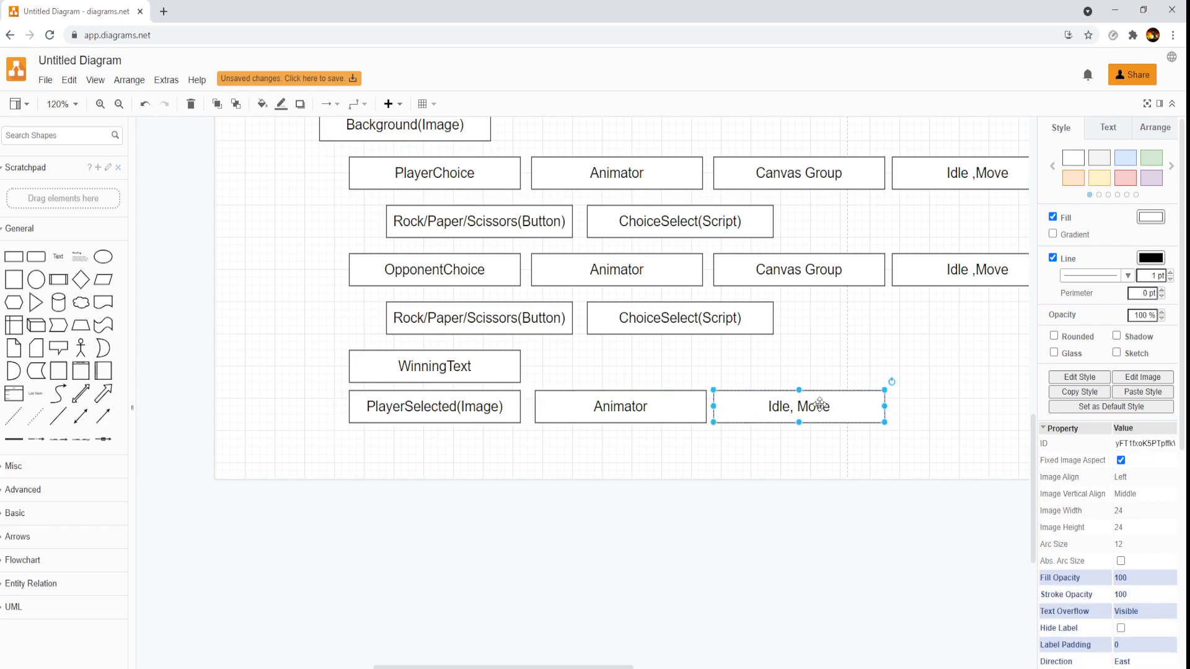
pyautogui.keyDown('shift'); pyautogui.click(614, 407); pyautogui.keyUp('shift')
pyautogui.keyDown('shift'); pyautogui.click(459, 407); pyautogui.keyUp('shift')
pyautogui.moveTo(459, 407); pyautogui.dragTo(456, 448)
# Relabel the first box of the duplicated row as "OpponentSelected(Image)"
pyautogui.doubleClick(457, 446)
pyautogui.click(389, 455)
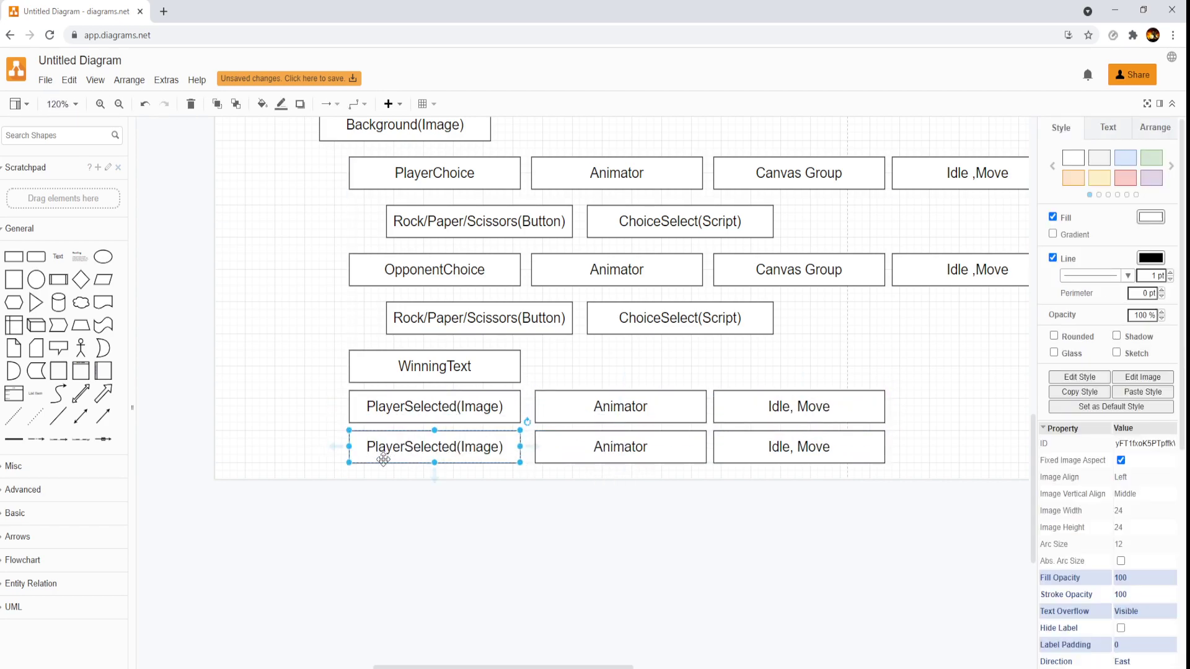
pyautogui.doubleClick(379, 448)
pyautogui.click(376, 456)
pyautogui.press('BackSpace')
pyautogui.press('Delete')
pyautogui.press('Delete')
pyautogui.press('Delete')
pyautogui.press('Delete')
pyautogui.press('Delete')
pyautogui.write('Opponent')
pyautogui.scroll(-1, 378, 458)
pyautogui.scroll(-2, 378, 458)
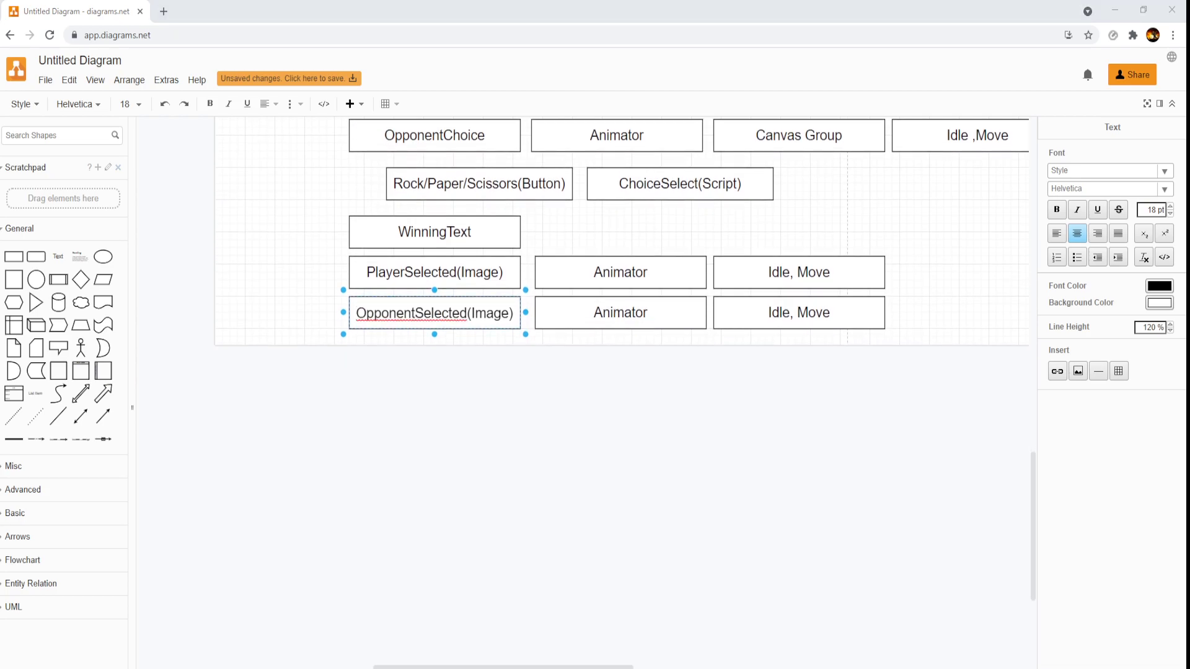
pyautogui.click(381, 334)
# Place a copy of the OpponentSelected(Image) box below it and label it "Restart(Button)"
pyautogui.click(396, 311)
pyautogui.moveTo(397, 313); pyautogui.dragTo(404, 361)
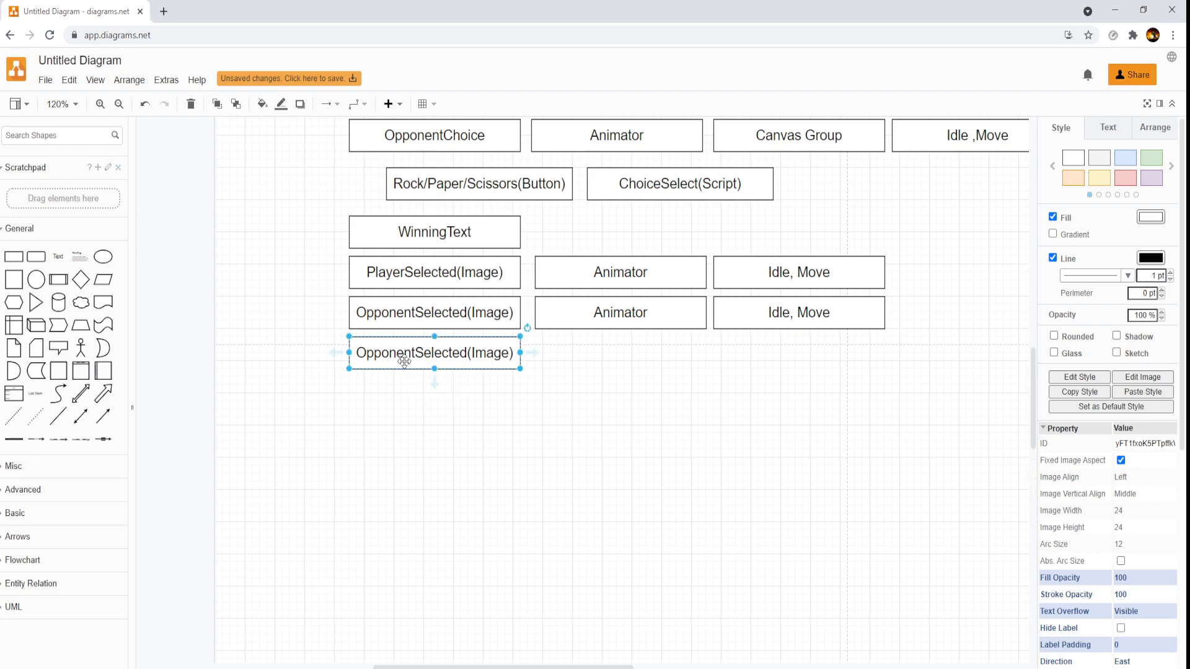
pyautogui.doubleClick(405, 361)
pyautogui.write('Restart(')
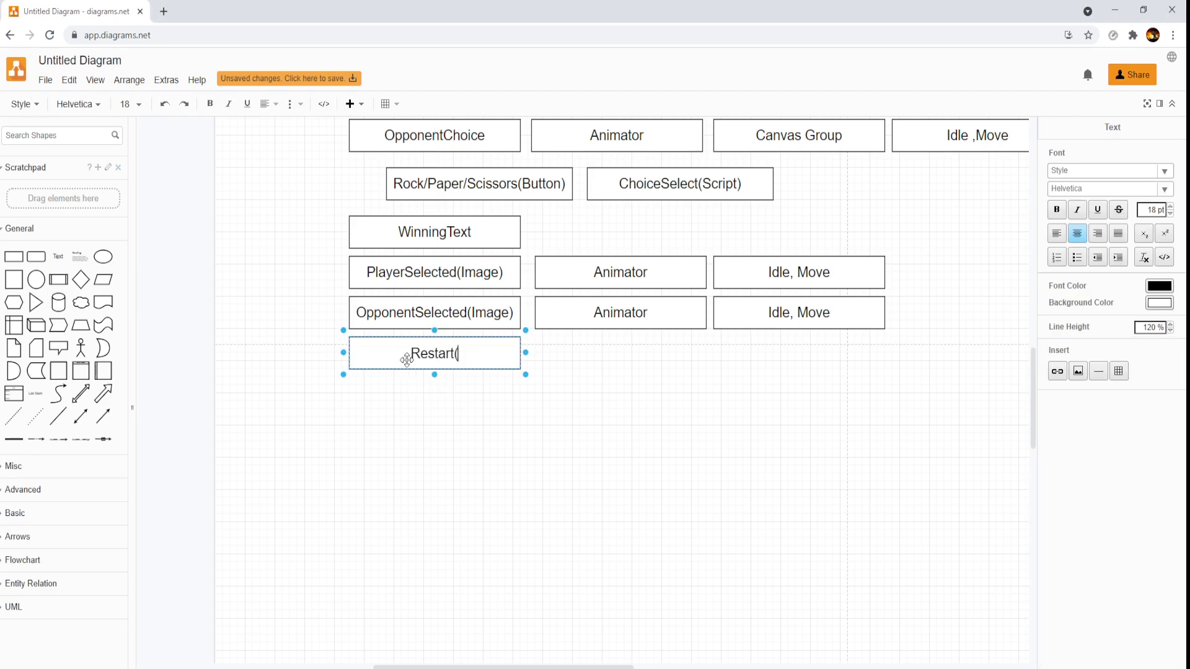
pyautogui.write('Button)')
pyautogui.press('Escape')
# Place a copy of the Restart(Button) box below it and label it "Settings(Button)"
pyautogui.moveTo(398, 351); pyautogui.dragTo(437, 399)
pyautogui.doubleClick(436, 399)
pyautogui.write('Setti')
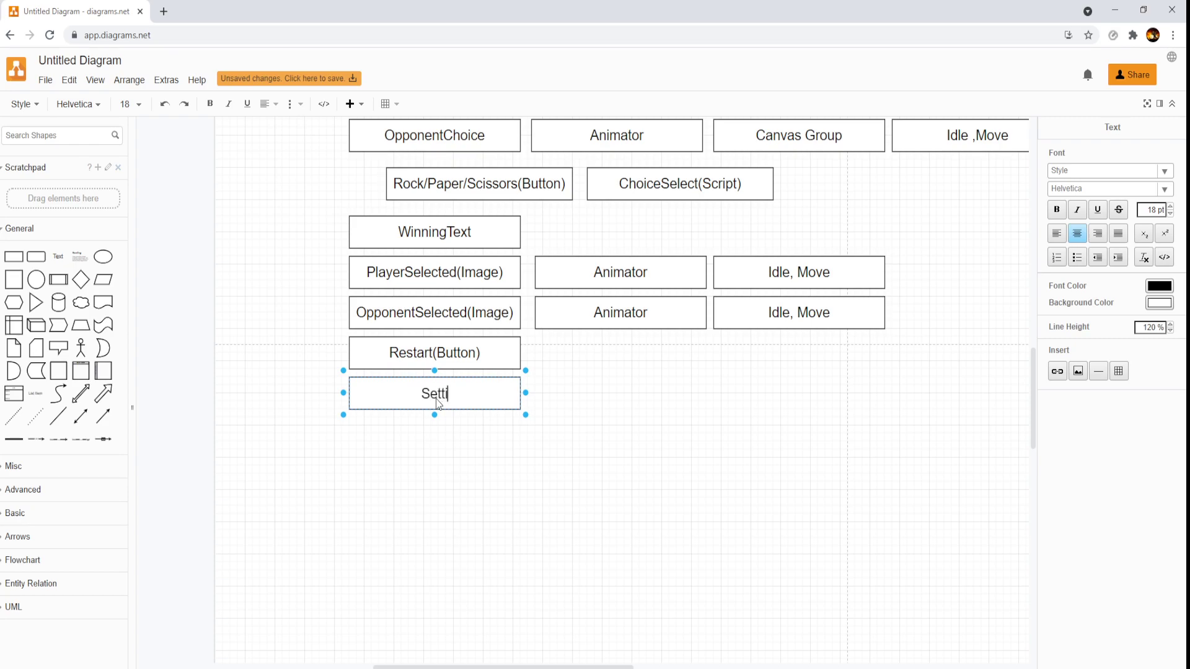
pyautogui.write('ngs(Button)')
pyautogui.click(486, 457)
# Place a copy of the Settings(Button) box below it and label it "Menu(Button)"
pyautogui.moveTo(464, 400); pyautogui.dragTo(464, 442)
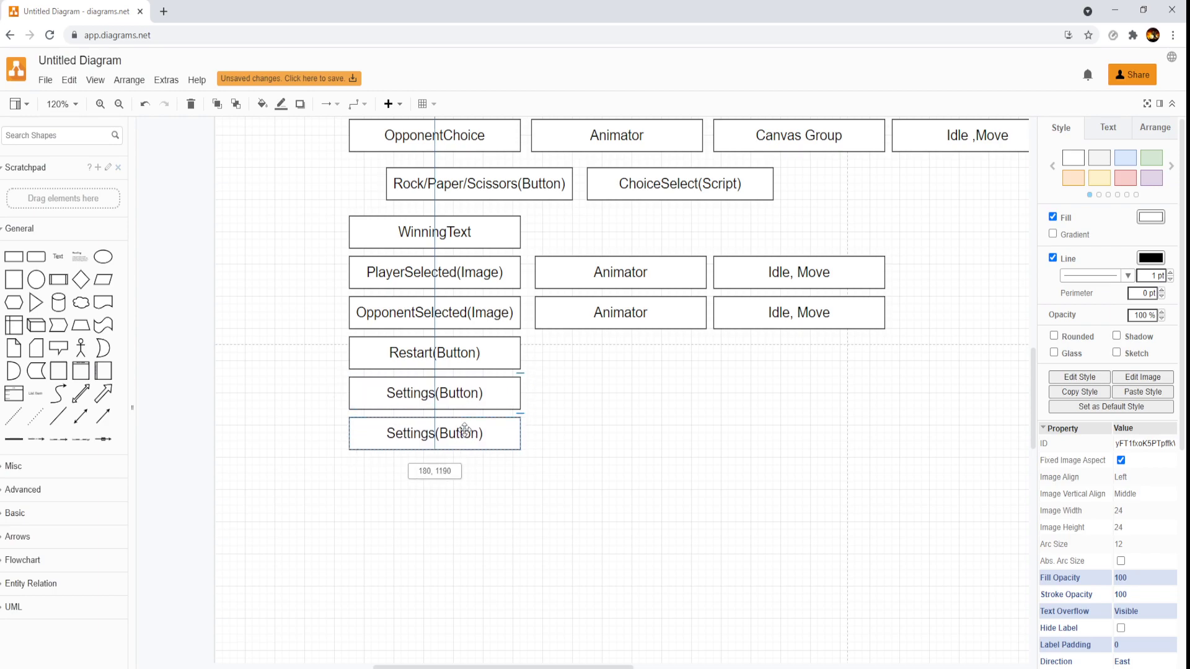
pyautogui.doubleClick(468, 433)
pyautogui.click(622, 488)
pyautogui.hotkey('ctrl', 'z')
pyautogui.doubleClick(401, 434)
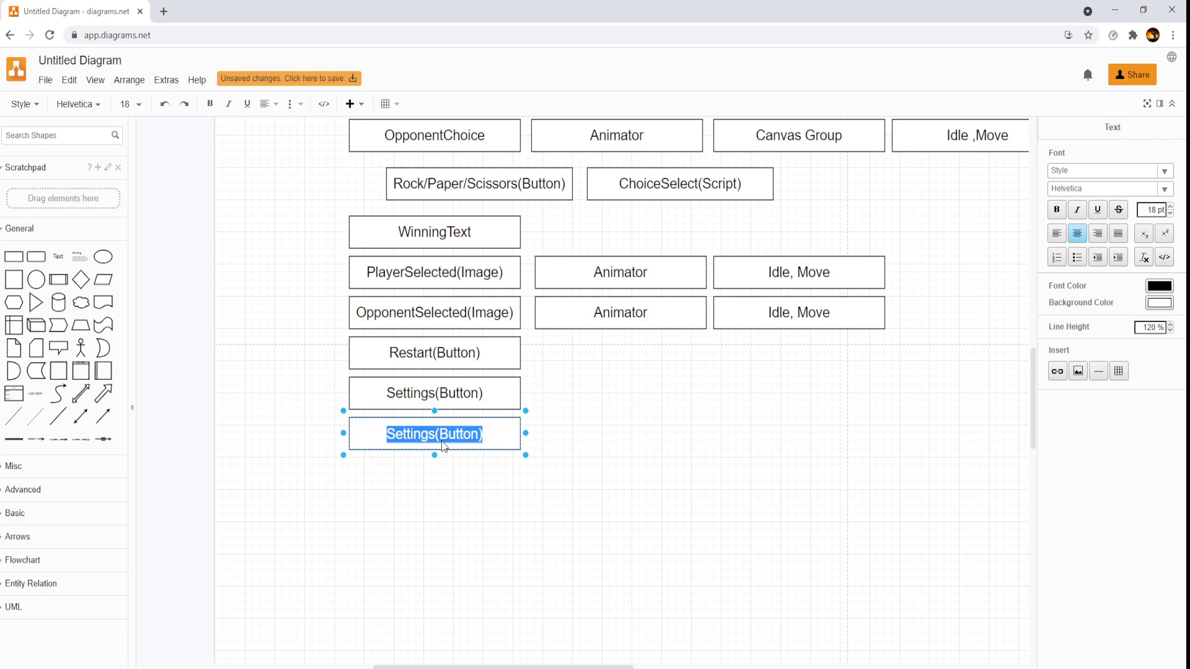
pyautogui.write('Menu(B')
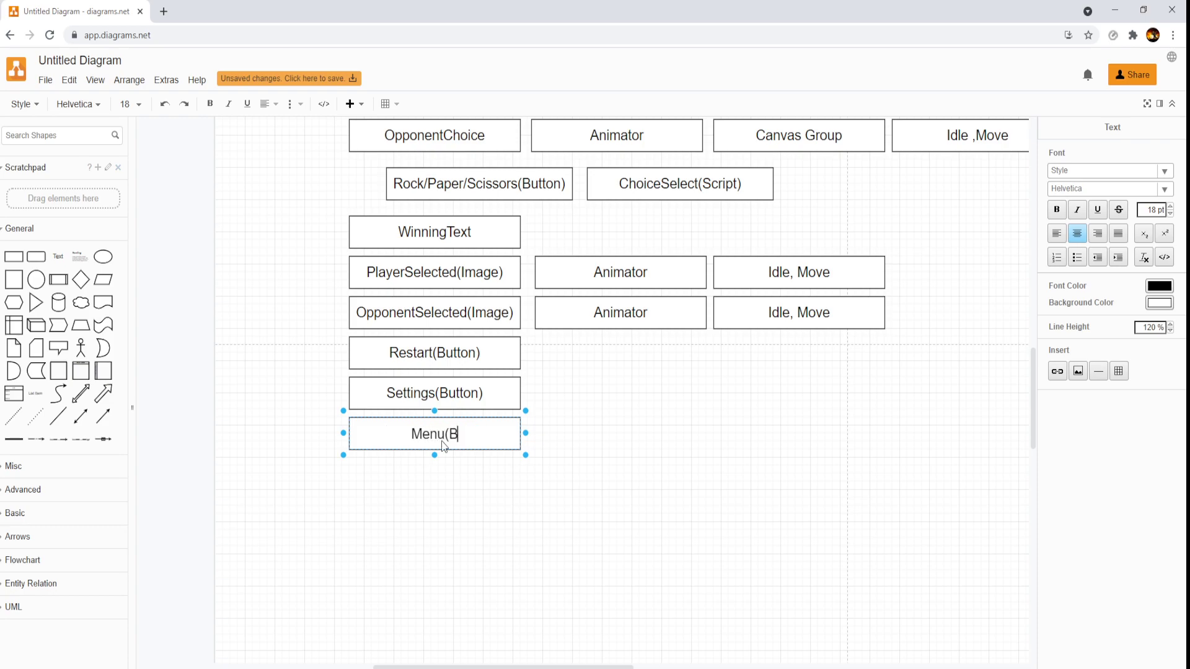
pyautogui.write('utton)')
pyautogui.scroll(5, 481, 441)
pyautogui.click(630, 256)
pyautogui.scroll(4, 630, 256)
pyautogui.scroll(-3, 864, 359)
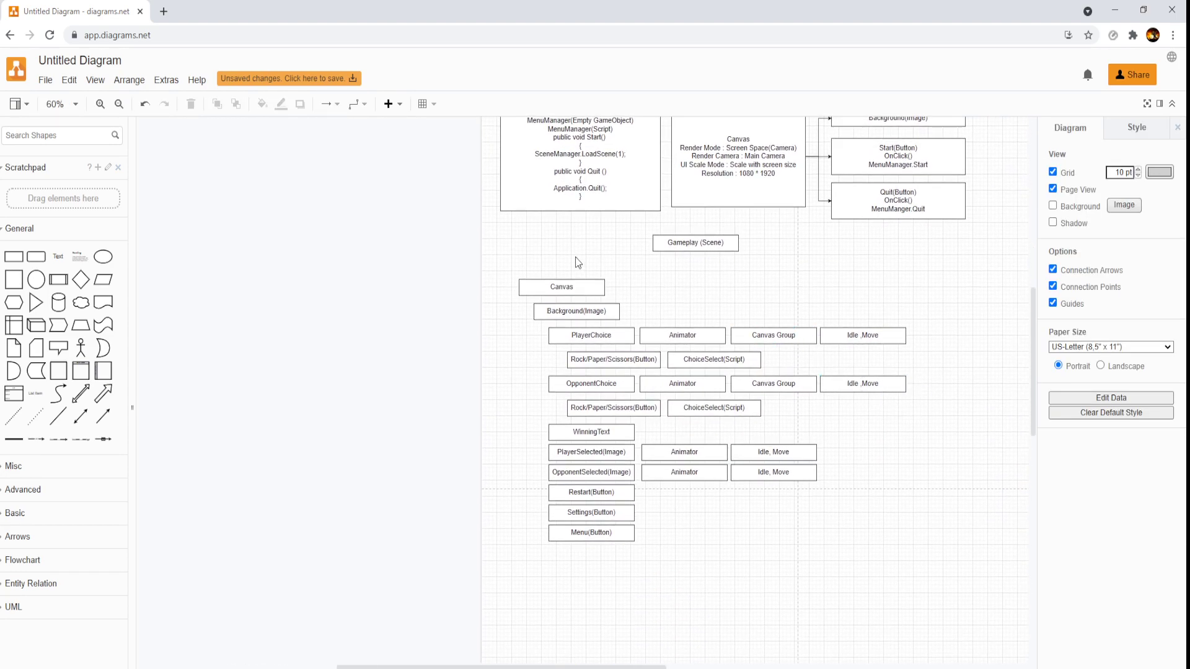
pyautogui.moveTo(787, 533); pyautogui.dragTo(737, 408)
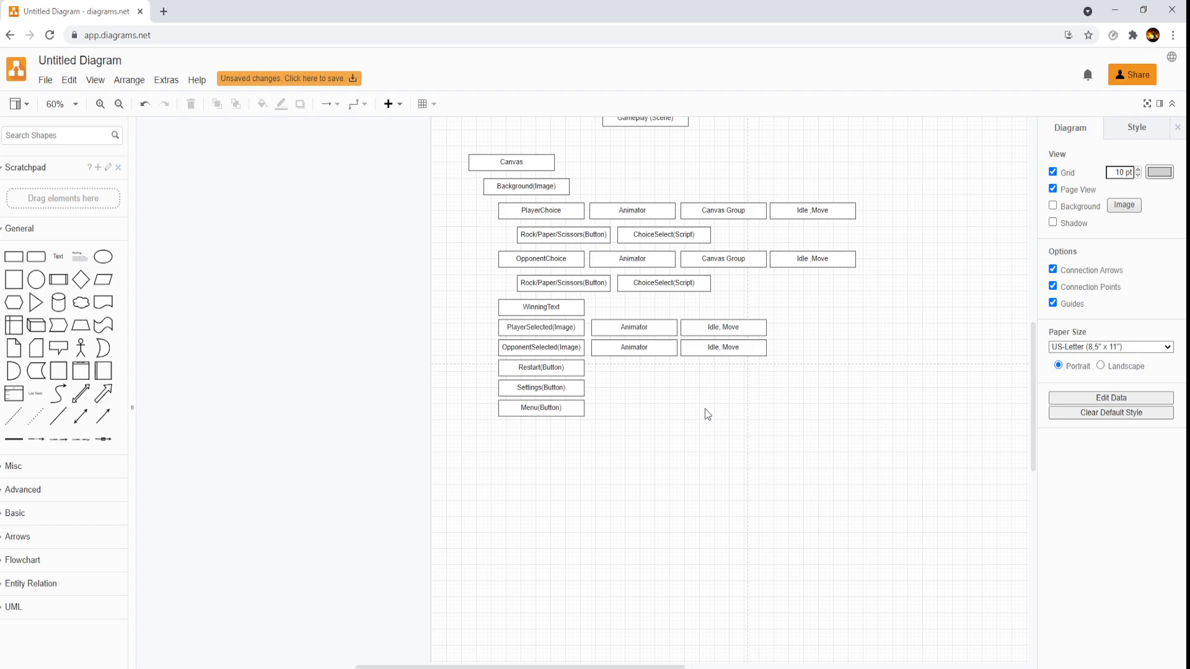
# Place a copy of the Menu(Button) box below it and label it "SettingsBG(Image)"
pyautogui.click(510, 444)
pyautogui.moveTo(555, 403); pyautogui.dragTo(549, 426)
pyautogui.scroll(5, 551, 432)
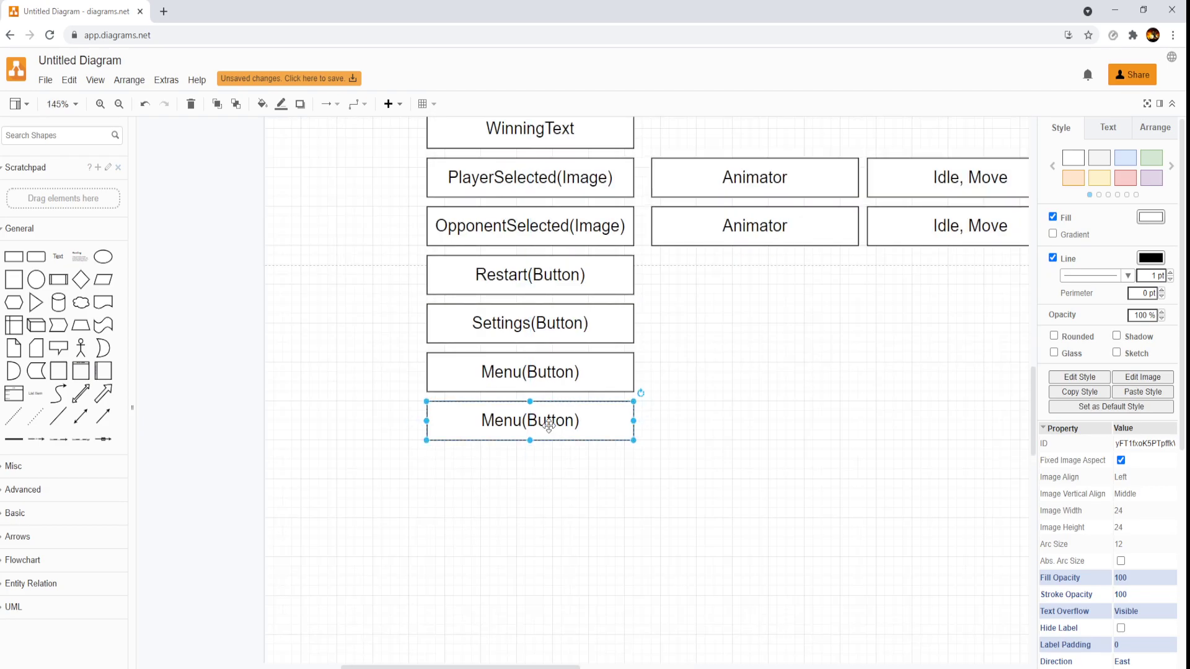
pyautogui.doubleClick(548, 426)
pyautogui.write('Settings')
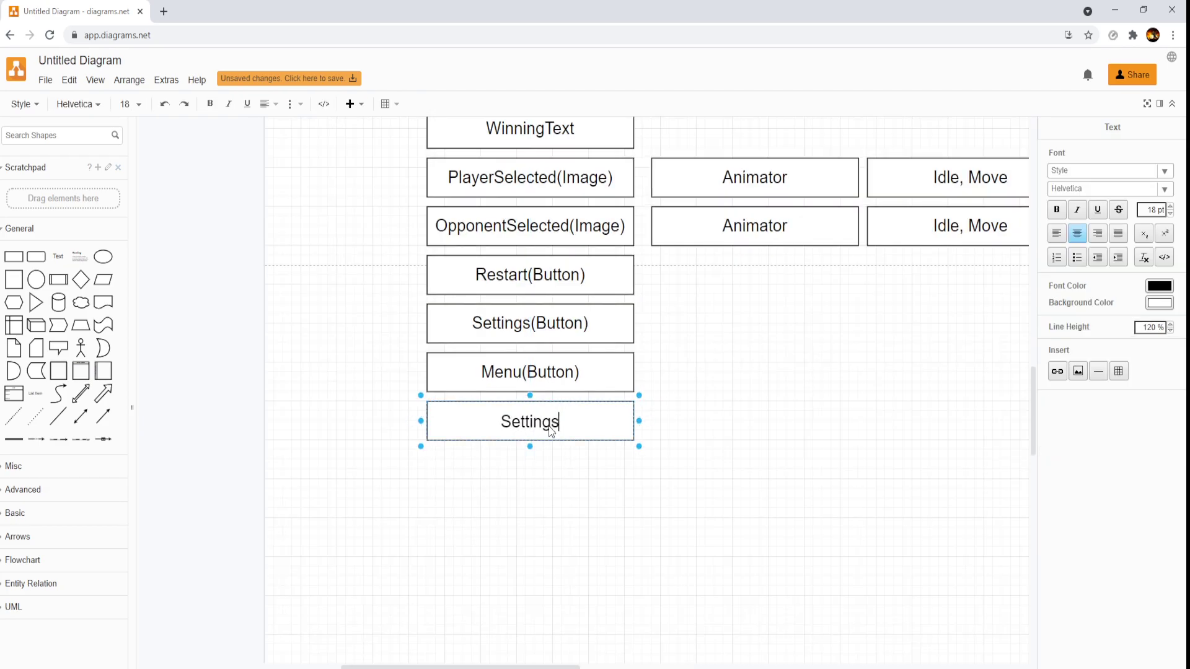
pyautogui.write('BG(Image)')
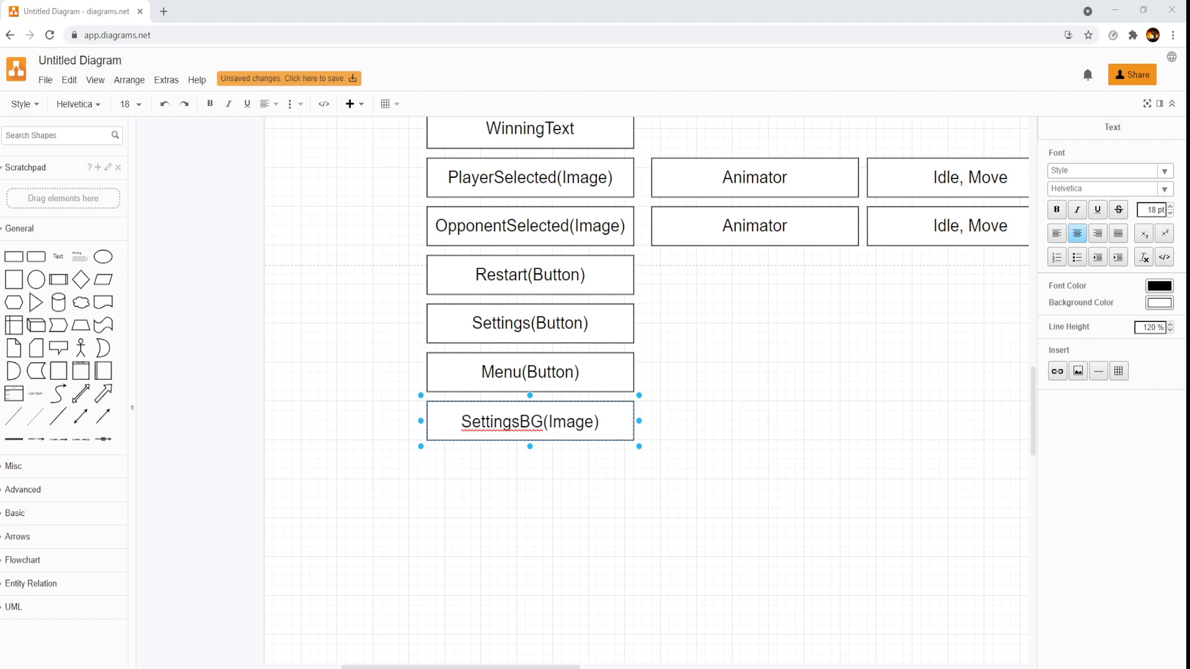
pyautogui.click(552, 434)
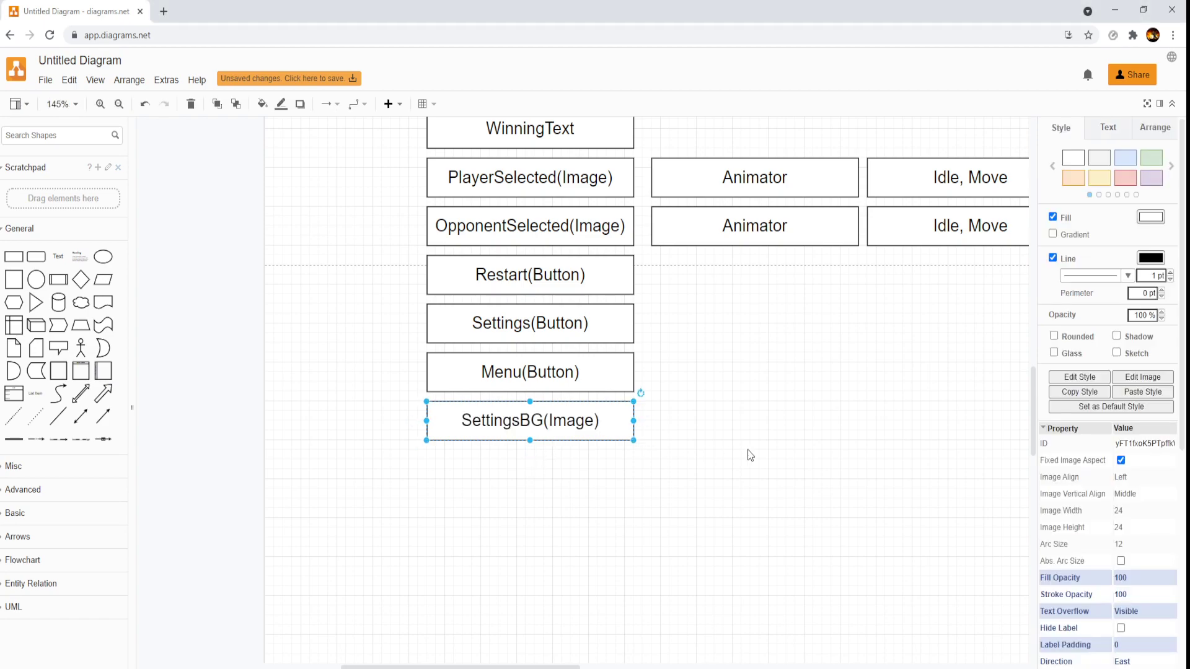
pyautogui.click(749, 454)
# Place a copy of the SettingsBG(Image) box below it, indented one level, and label it "Return(Button)"
pyautogui.scroll(-2, 618, 439)
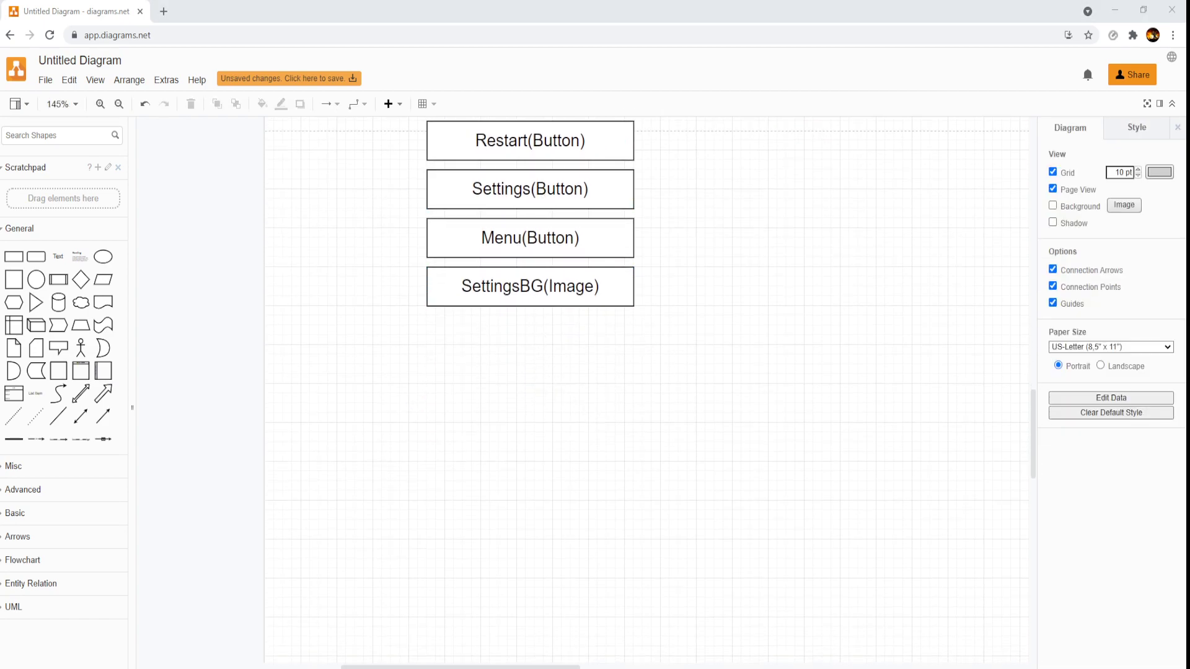
pyautogui.click(566, 298)
pyautogui.moveTo(566, 298); pyautogui.dragTo(599, 346)
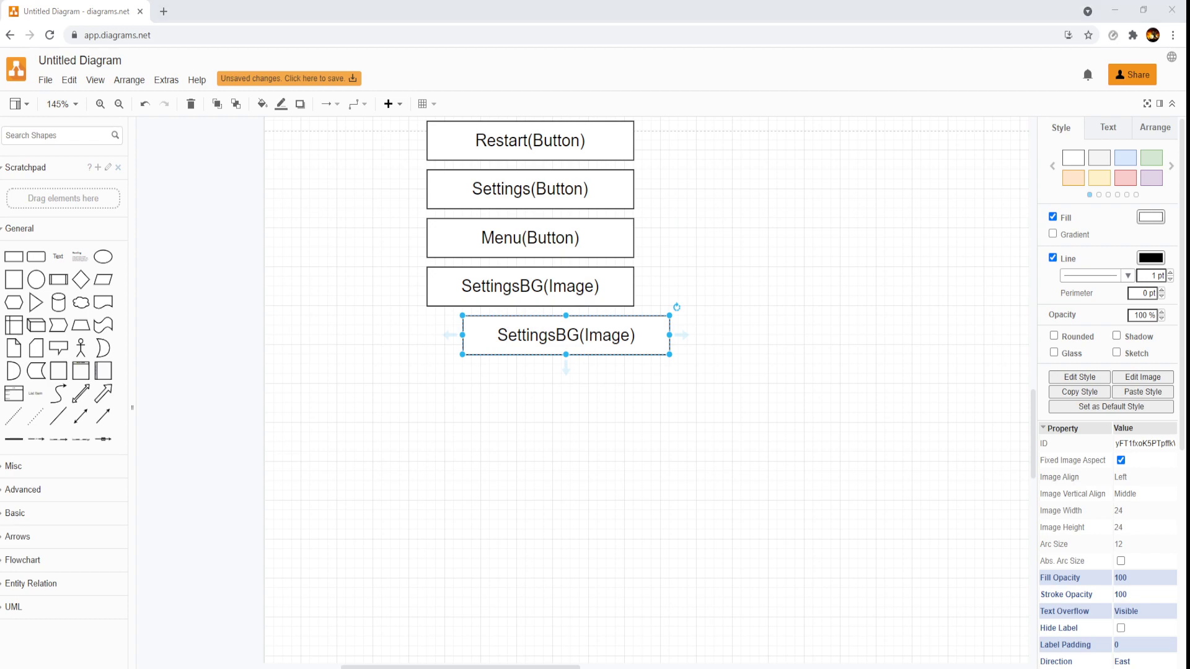
pyautogui.doubleClick(583, 343)
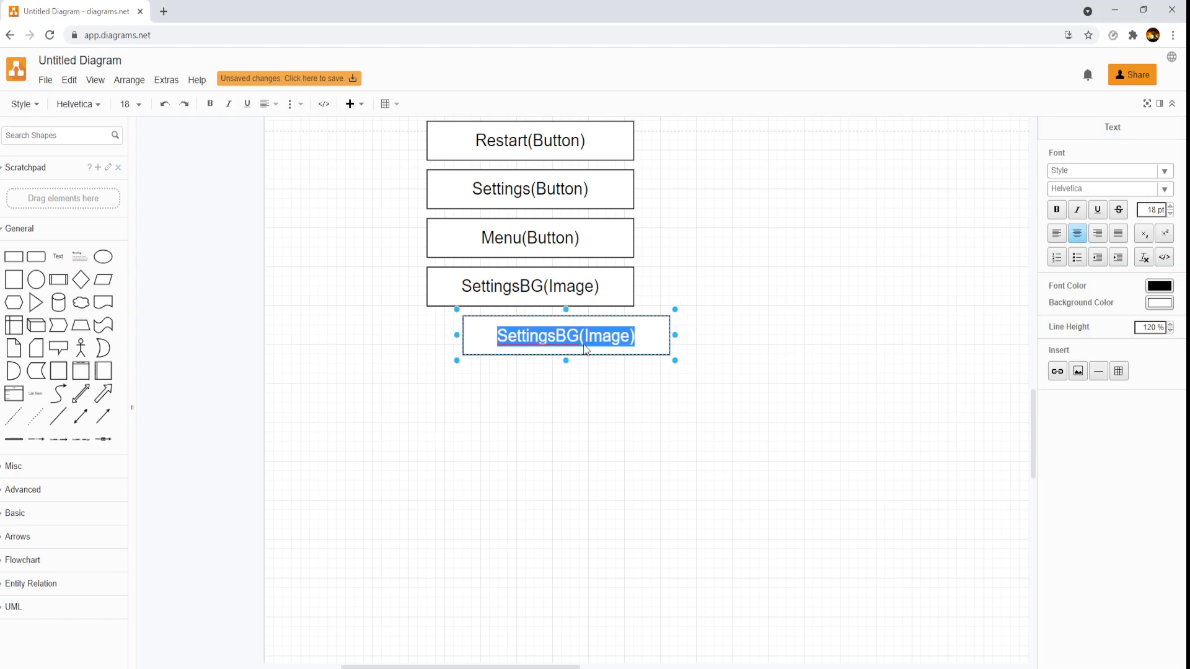
pyautogui.write('Return(Button')
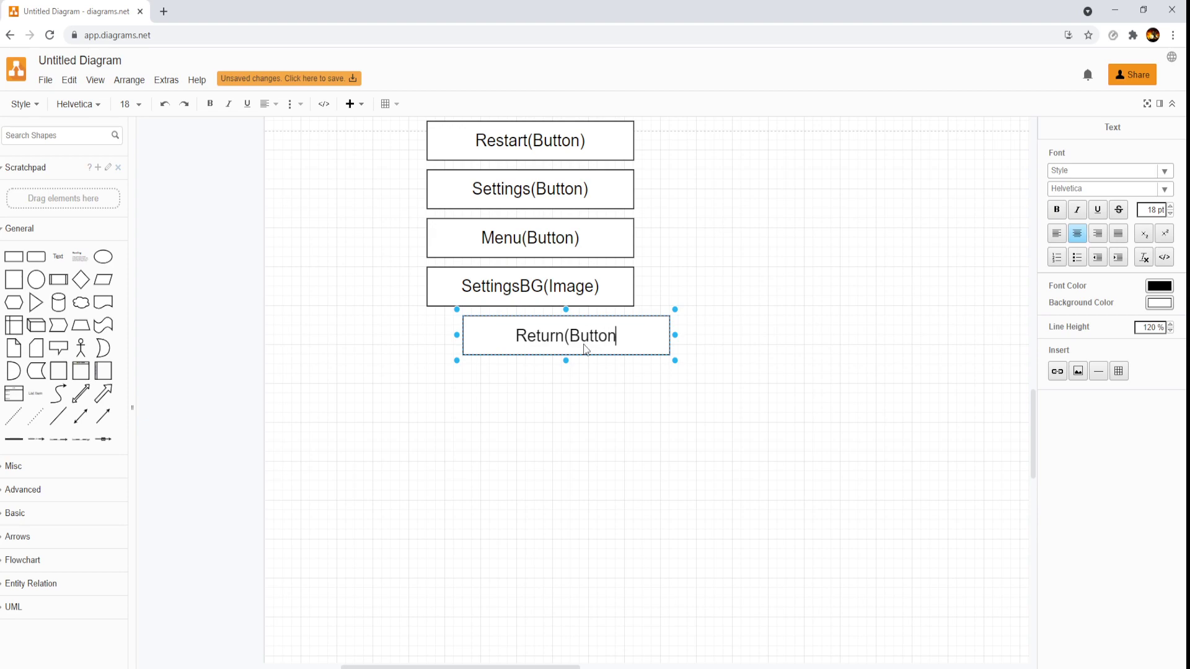
pyautogui.write(')')
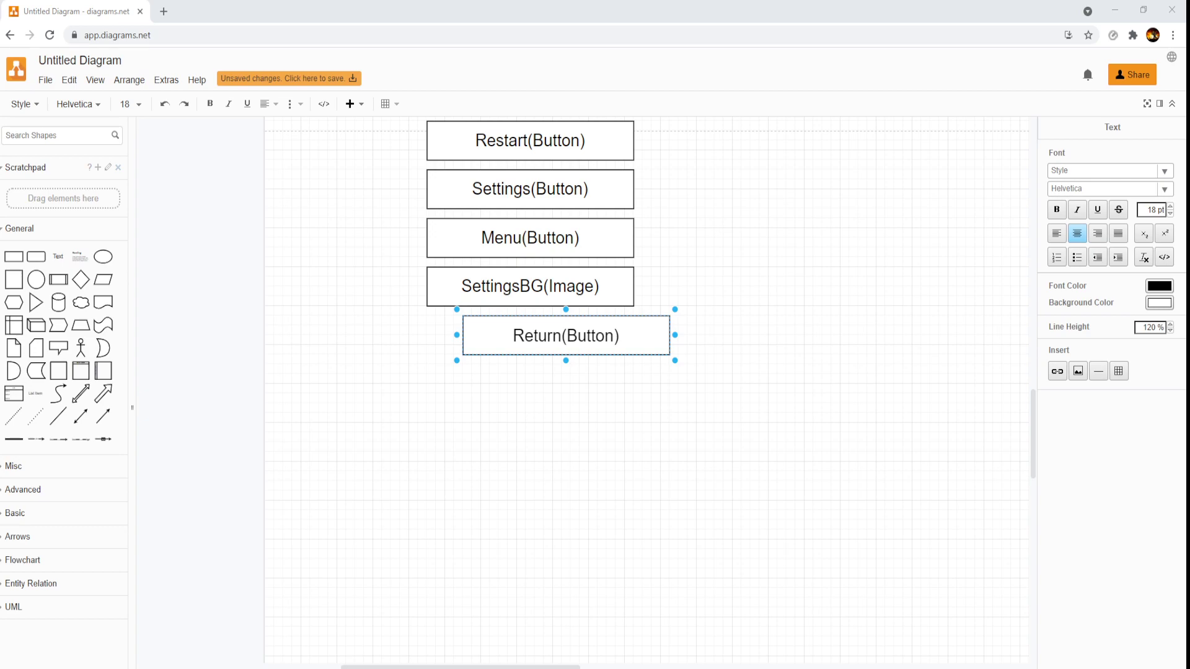
pyautogui.click(699, 391)
# Place a copy of the Return(Button) box below it and label it "PlayerName(Text)"
pyautogui.moveTo(614, 345); pyautogui.dragTo(604, 389)
pyautogui.doubleClick(605, 389)
pyautogui.click(605, 390)
pyautogui.hotkey('ctrl', 'z')
pyautogui.doubleClick(626, 387)
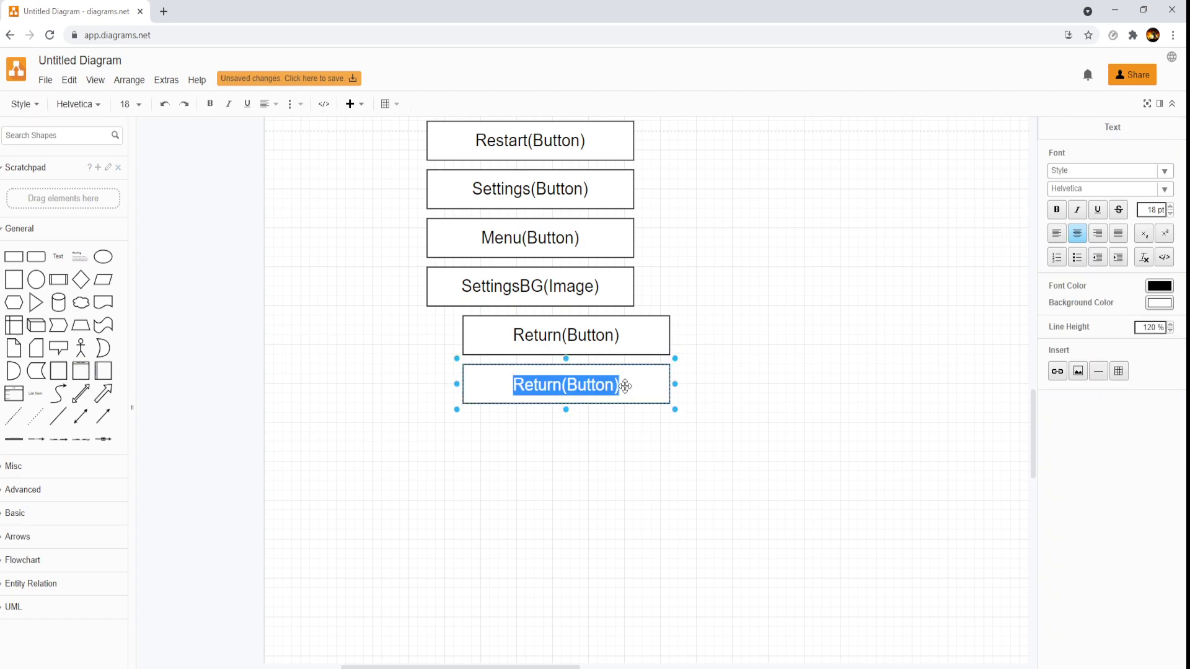
pyautogui.write('PlayerName')
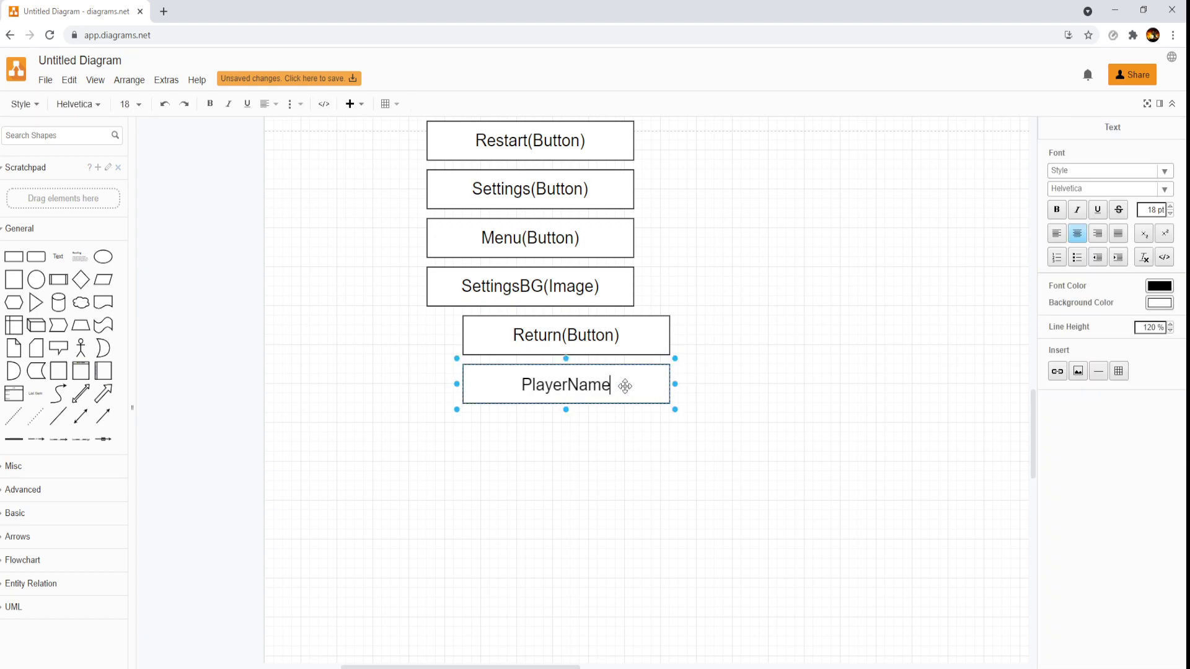
pyautogui.write('(Text')
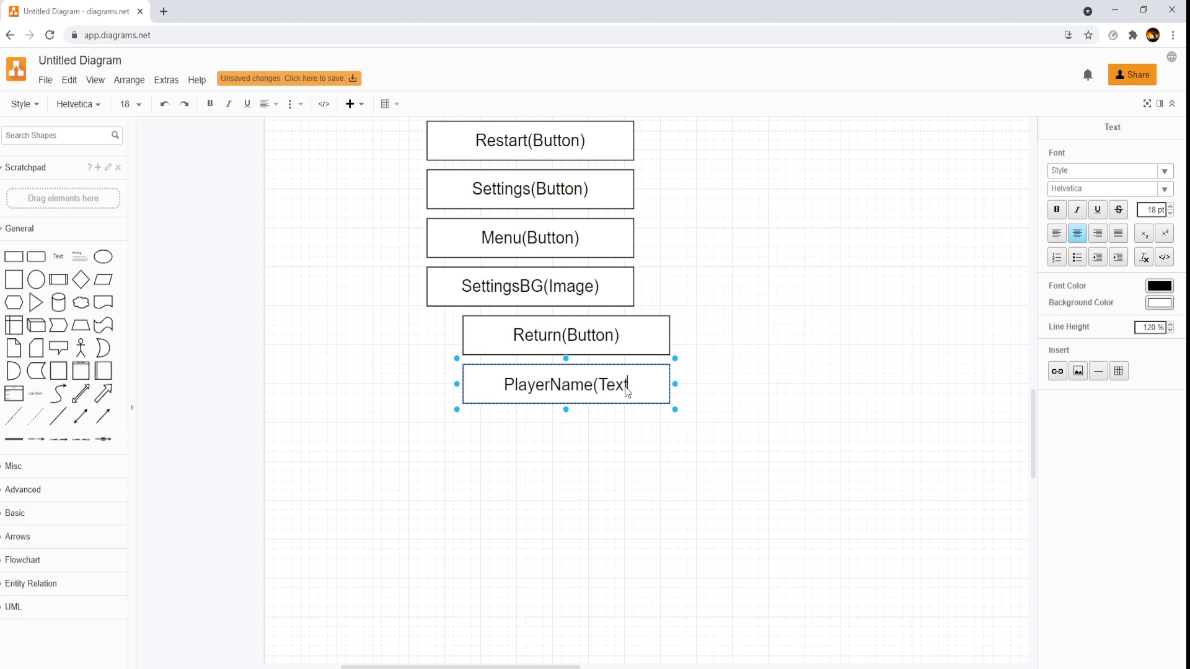
pyautogui.write(')')
pyautogui.press('BackSpace')
pyautogui.write(')')
pyautogui.press('Escape')
# Place a copy of the PlayerName(Text) box directly below it at the same indent
pyautogui.keyDown('ctrl'); pyautogui.moveTo(583, 385); pyautogui.dragTo(600, 431); pyautogui.keyUp('ctrl')
pyautogui.doubleClick(601, 431)
pyautogui.click(492, 473)
pyautogui.click(527, 442)
pyautogui.moveTo(527, 442); pyautogui.dragTo(507, 442)
pyautogui.doubleClick(507, 442)
pyautogui.click(550, 441)
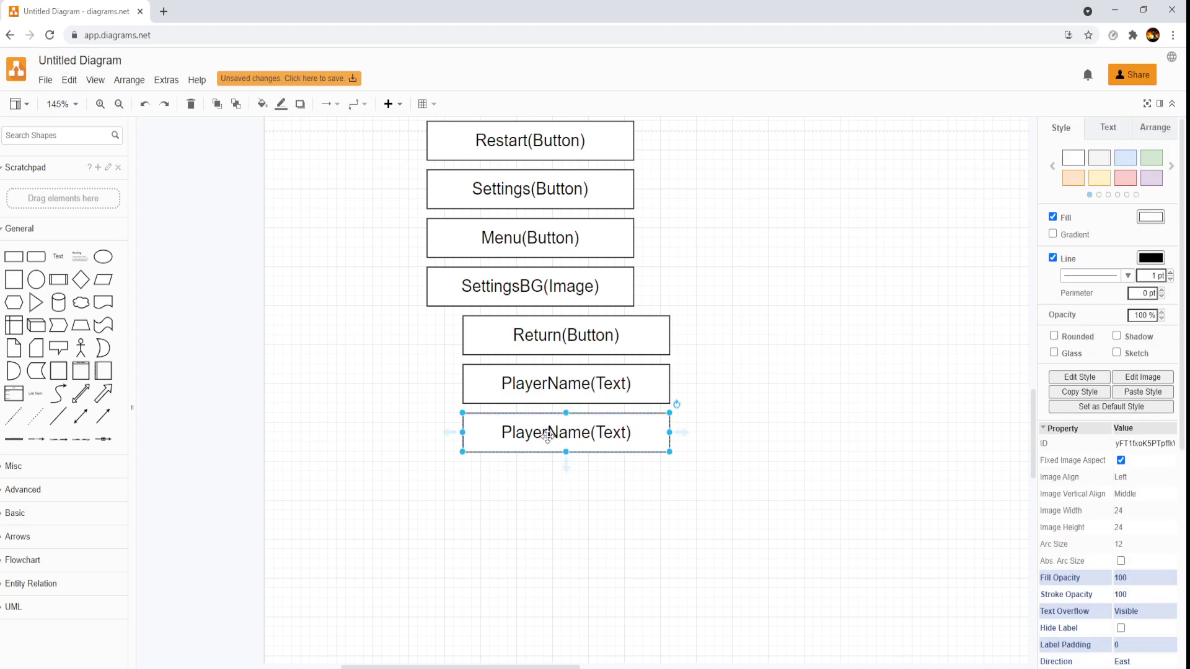
# Relabel the lower PlayerName(Text) copy as "PlayerNameData(InputField)"
pyautogui.doubleClick(549, 441)
pyautogui.write('Player')
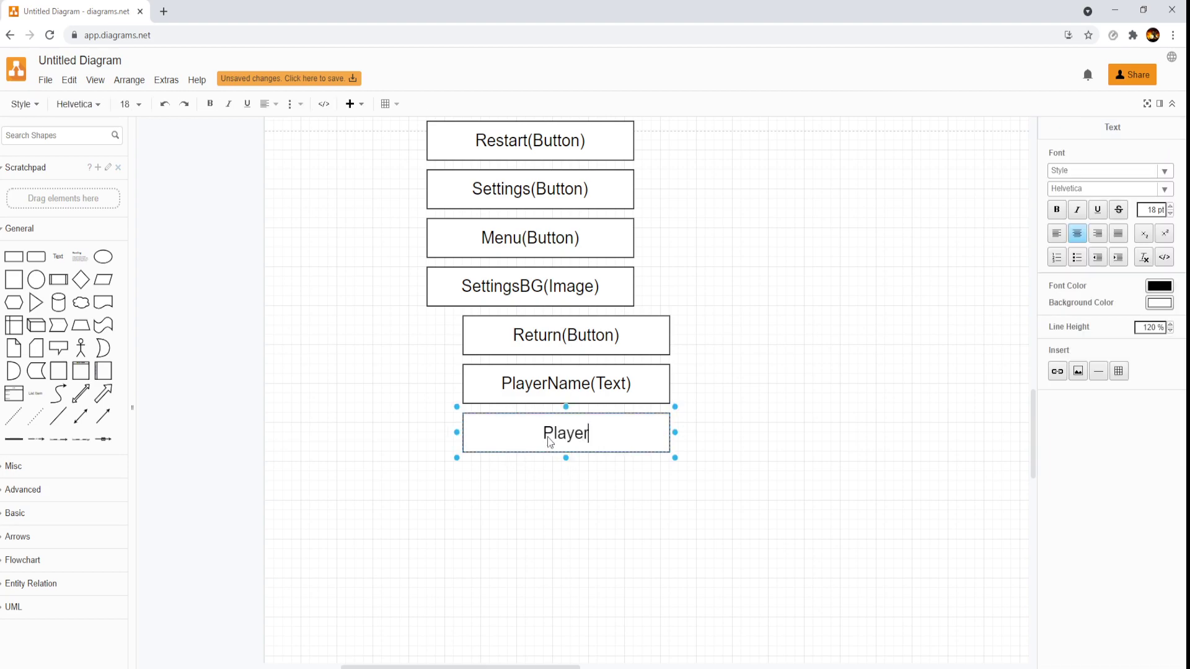
pyautogui.write('NameData')
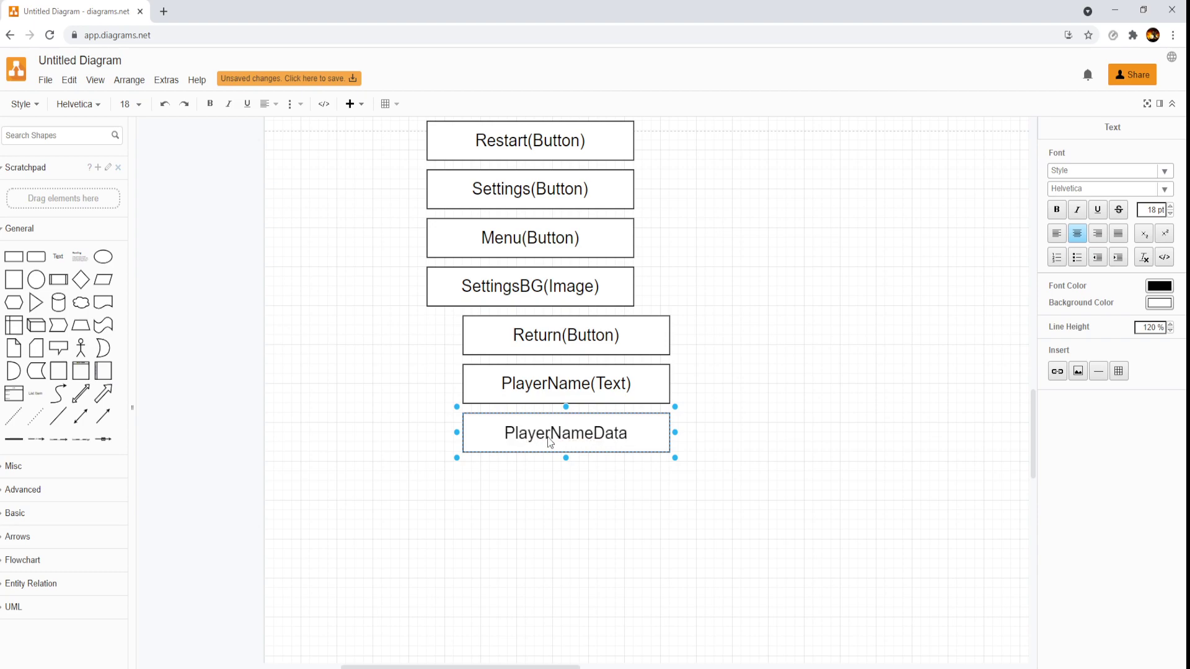
pyautogui.write('(Input')
pyautogui.write('Fledl)')
pyautogui.press('BackSpace')
pyautogui.press('BackSpace')
pyautogui.press('BackSpace')
pyautogui.press('BackSpace')
pyautogui.press('BackSpace')
pyautogui.write('ield')
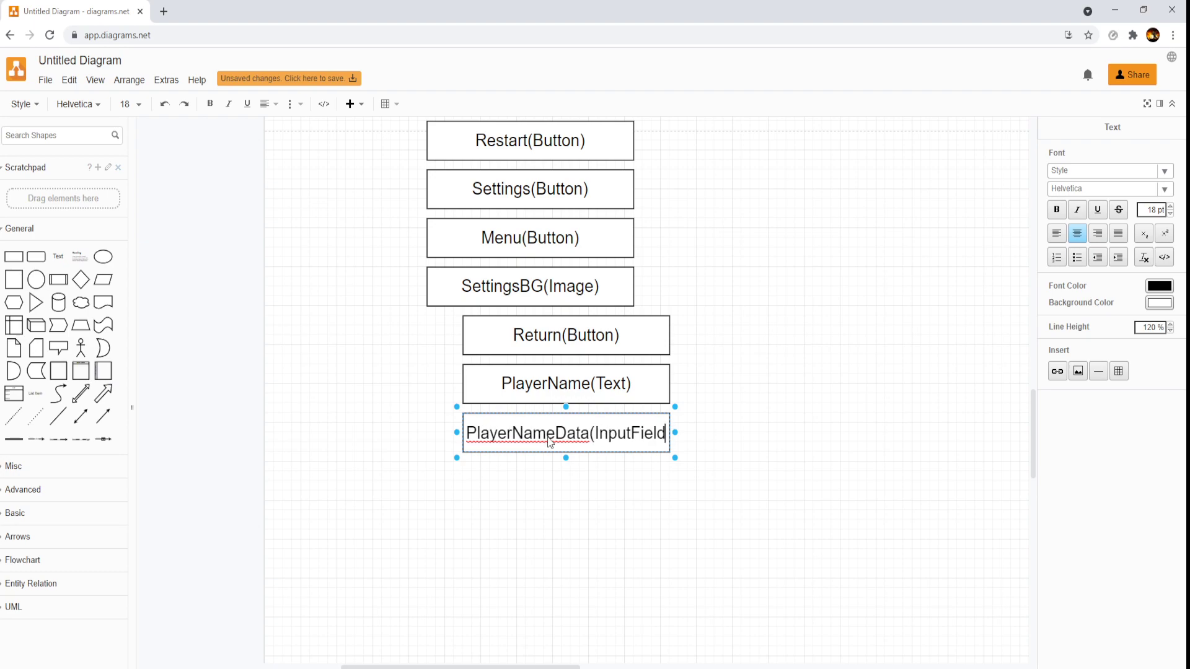
pyautogui.write(')')
pyautogui.press('Escape')
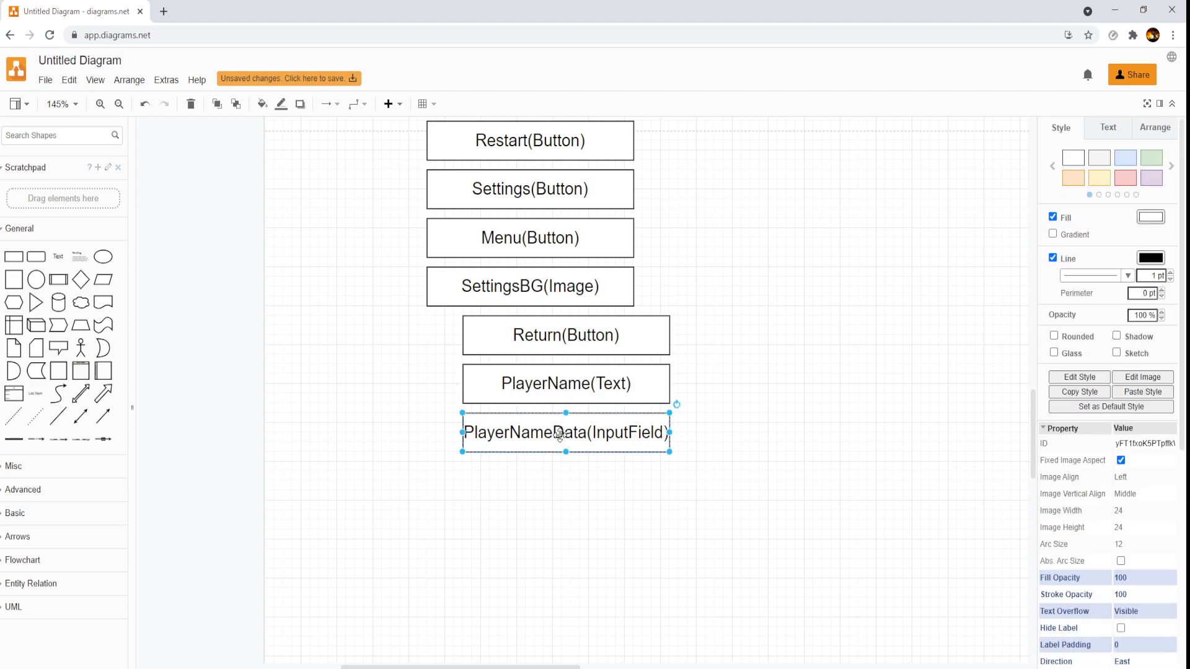
# Place a copy of the PlayerNameData(InputField) box below it and label it "OpponentName(Text)"
pyautogui.moveTo(562, 444); pyautogui.dragTo(558, 492)
pyautogui.doubleClick(553, 488)
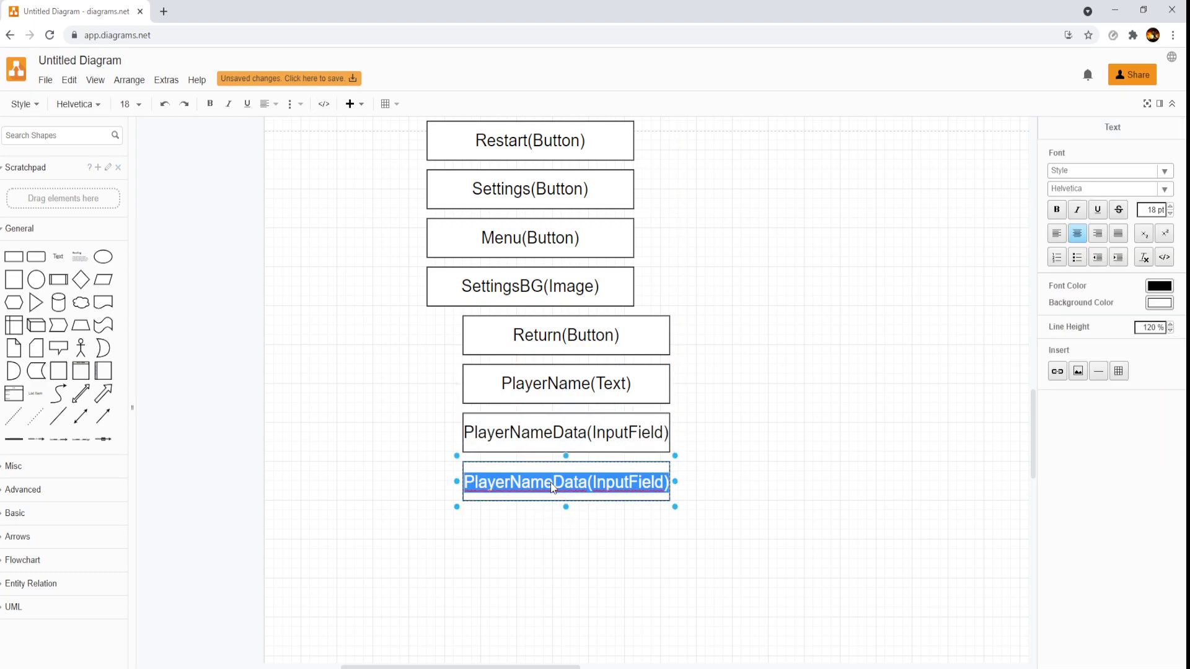
pyautogui.write('Opponent')
pyautogui.press('BackSpace')
pyautogui.press('BackSpace')
pyautogui.press('BackSpace')
pyautogui.press('BackSpace')
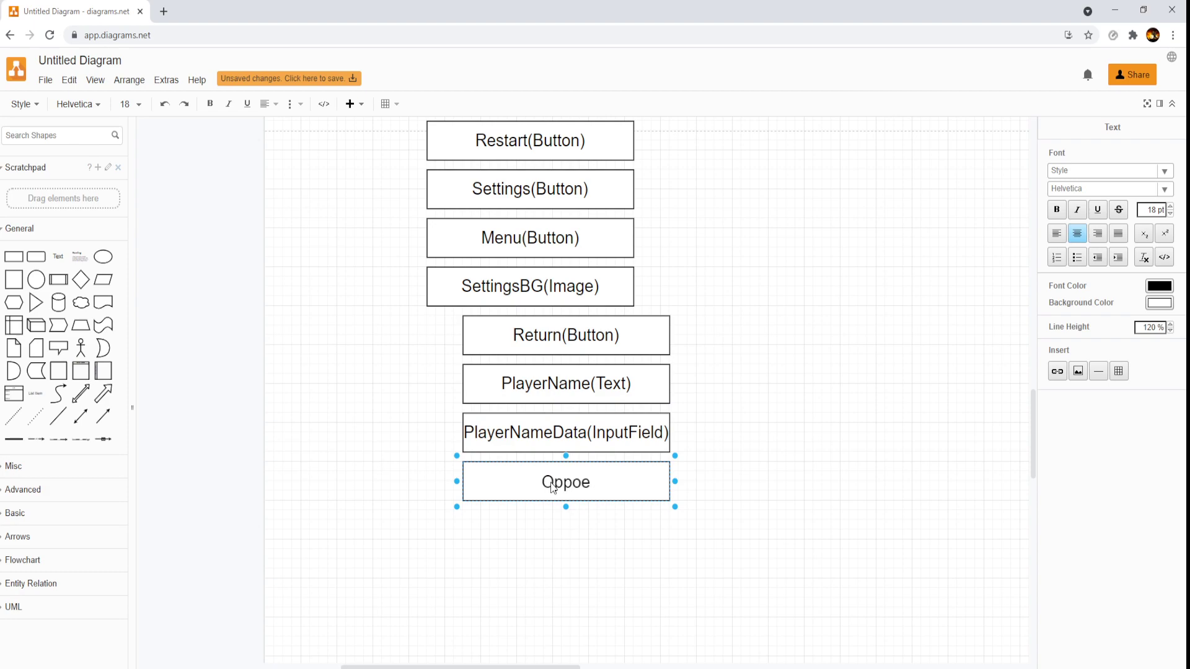
pyautogui.write('nentName(Text')
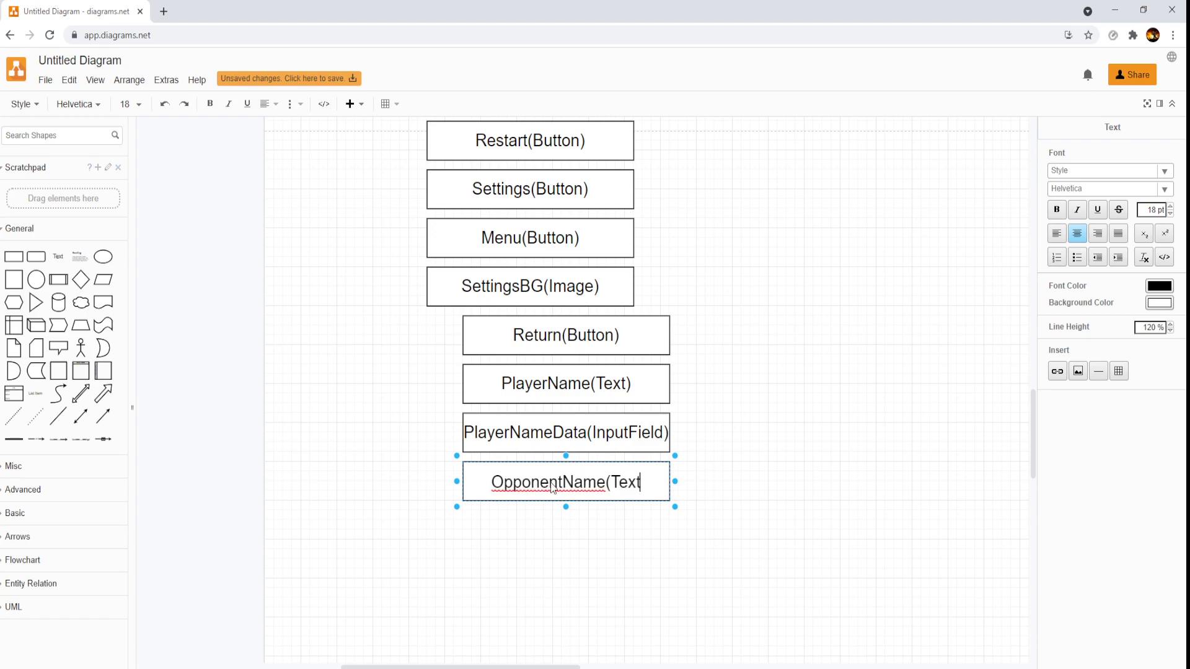
pyautogui.write(')')
pyautogui.scroll(-3, 556, 483)
pyautogui.press('Escape')
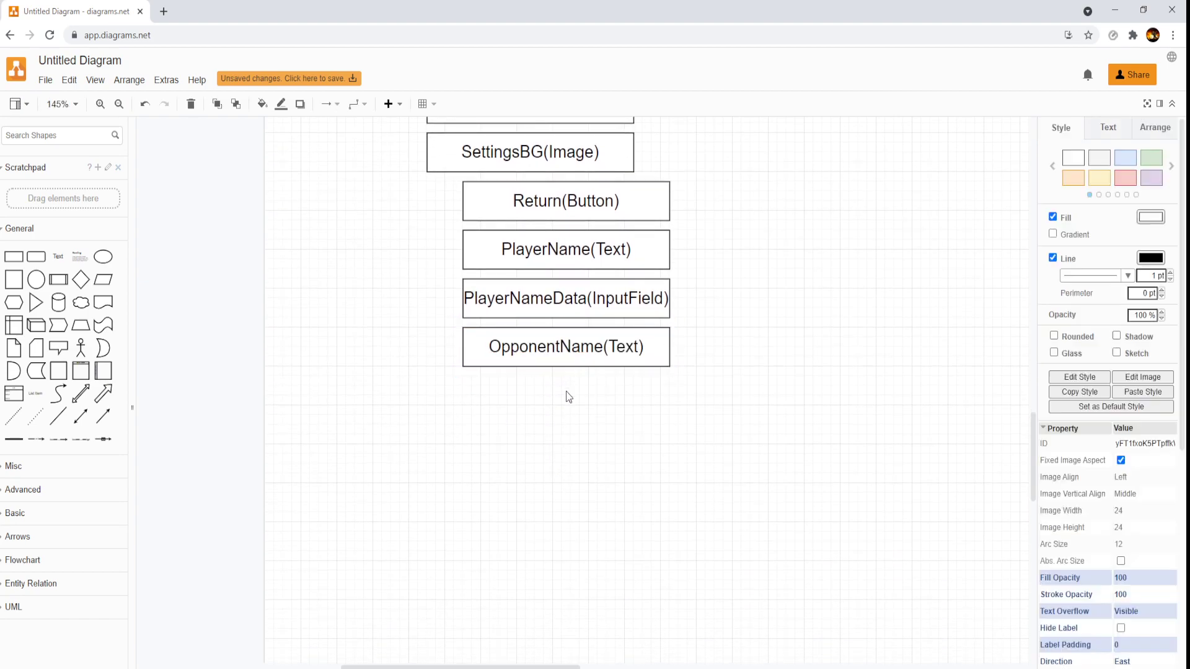
# Place a copy of the OpponentName(Text) box directly below it
pyautogui.keyDown('ctrl'); pyautogui.moveTo(570, 352); pyautogui.dragTo(561, 397); pyautogui.keyUp('ctrl')
pyautogui.click(562, 397)
pyautogui.click(561, 397)
pyautogui.hotkey('ctrl', 'z')
# Relabel the lower OpponentName(Text) copy as "OpponentNameData(Inputfield)" and widen the box so the text fits
pyautogui.click(592, 399)
pyautogui.click(605, 399)
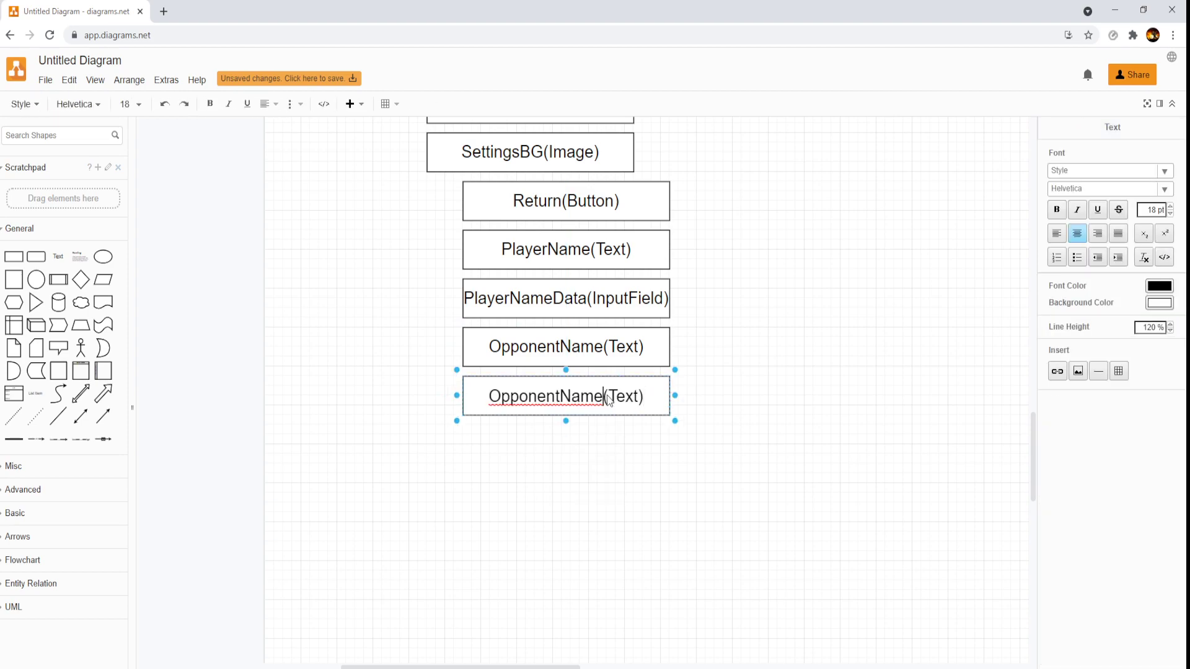
pyautogui.write('Data')
pyautogui.press('Right')
pyautogui.press('Delete')
pyautogui.press('Delete')
pyautogui.press('Delete')
pyautogui.press('Delete')
pyautogui.write('Inputfi')
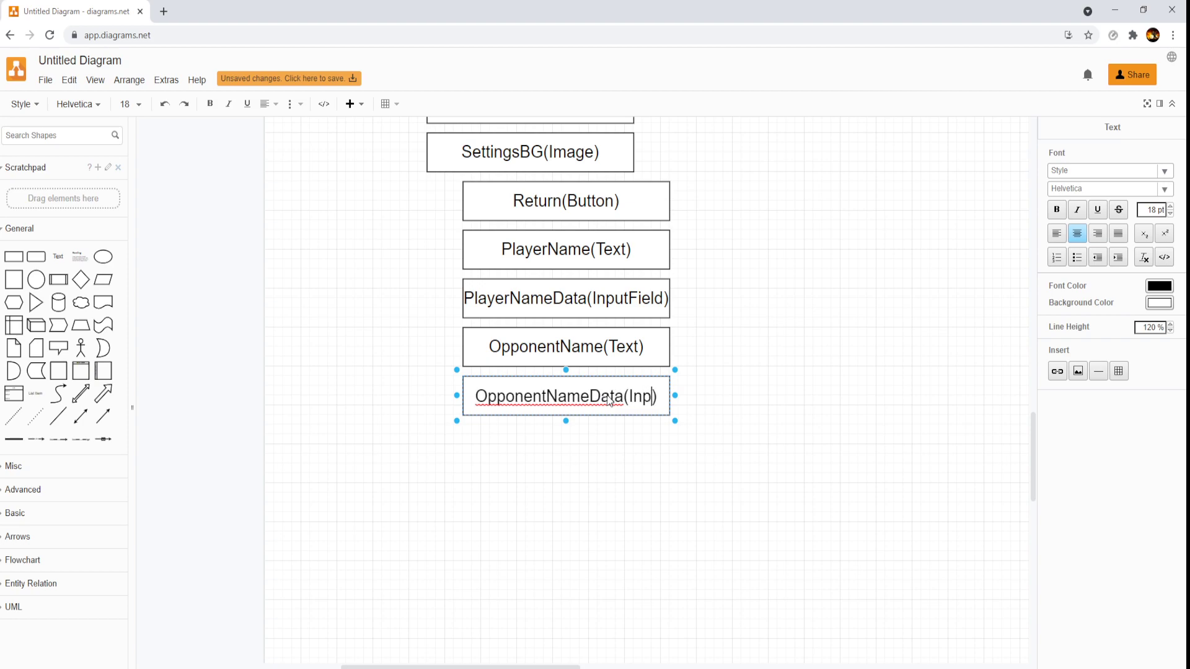
pyautogui.write('elds')
pyautogui.press('BackSpace')
pyautogui.click(606, 484)
pyautogui.click(664, 403)
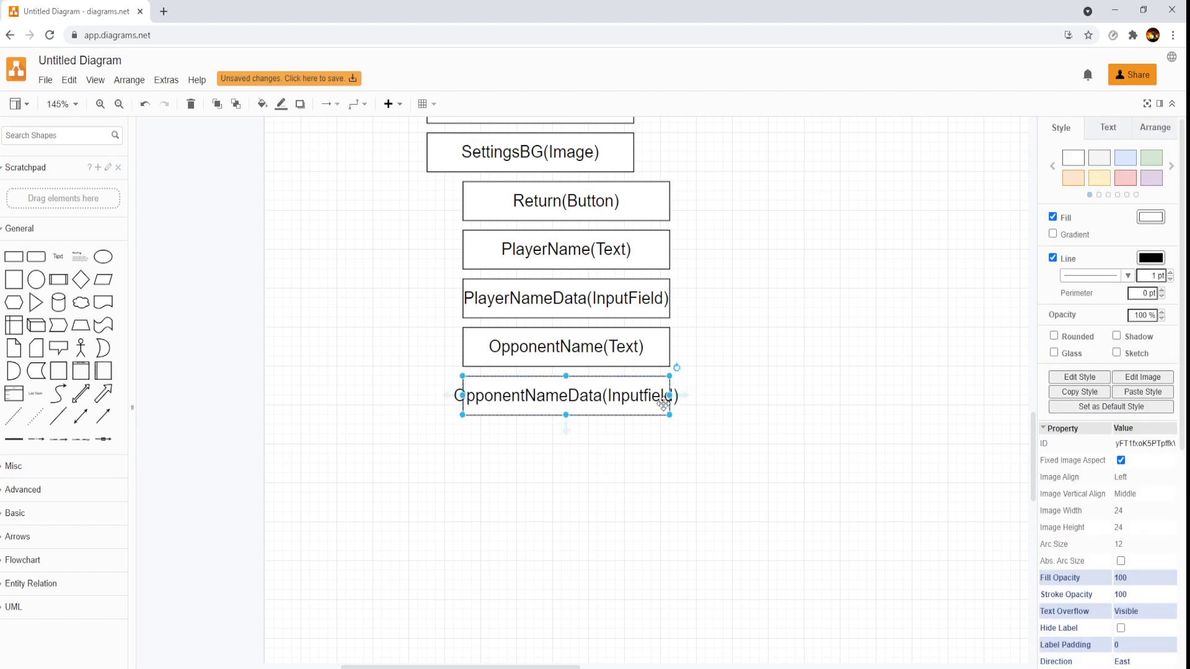
pyautogui.moveTo(669, 395); pyautogui.dragTo(706, 395)
# Place a copy of the OpponentNameData(Inputfield) box below it and label it "Toggle(Toggle)"
pyautogui.moveTo(585, 403); pyautogui.dragTo(581, 448)
pyautogui.doubleClick(581, 448)
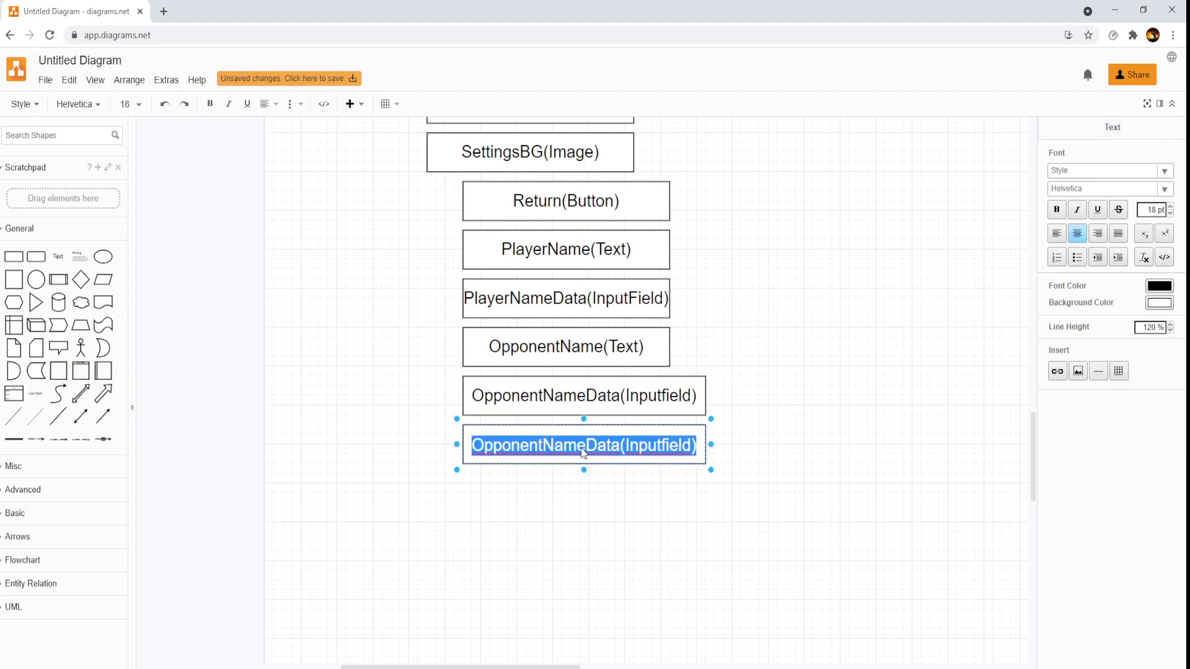
pyautogui.write('TOggl')
pyautogui.press('BackSpace')
pyautogui.press('BackSpace')
pyautogui.press('BackSpace')
pyautogui.press('BackSpace')
pyautogui.write('og')
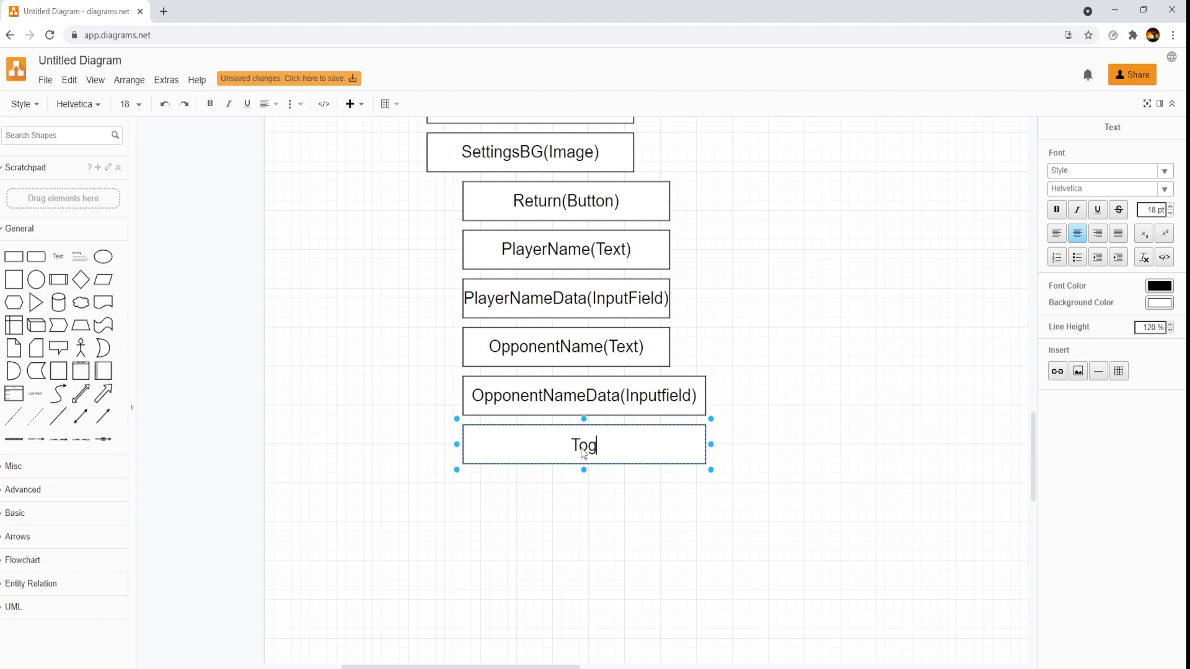
pyautogui.write('gle(')
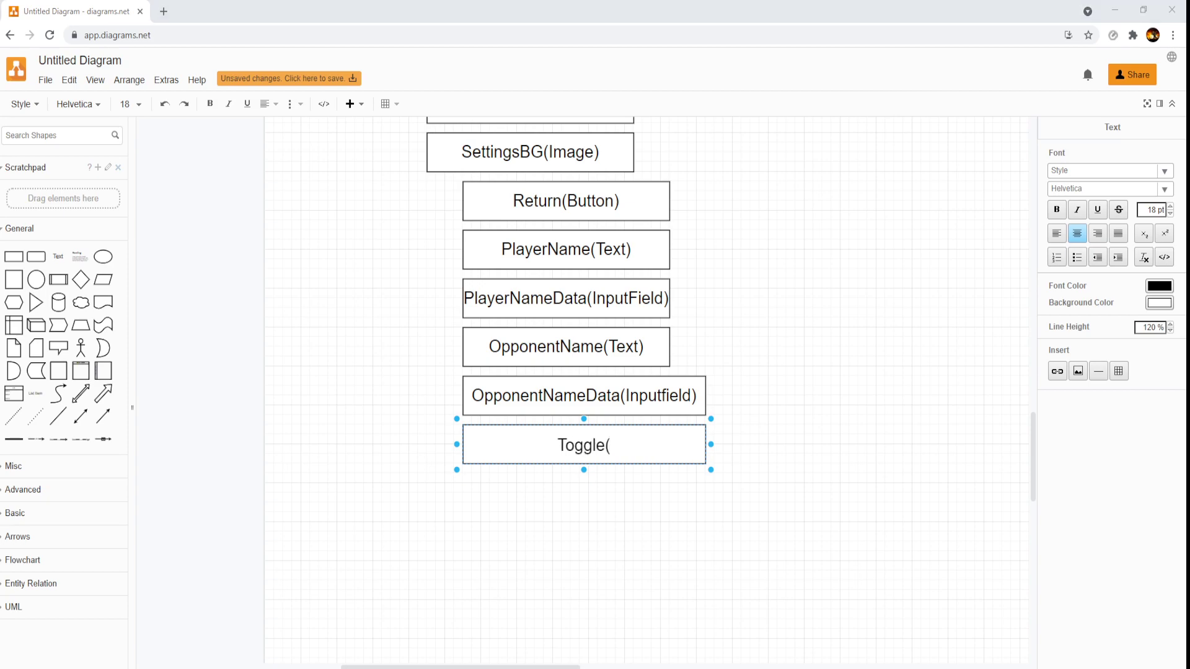
pyautogui.write('Toggle')
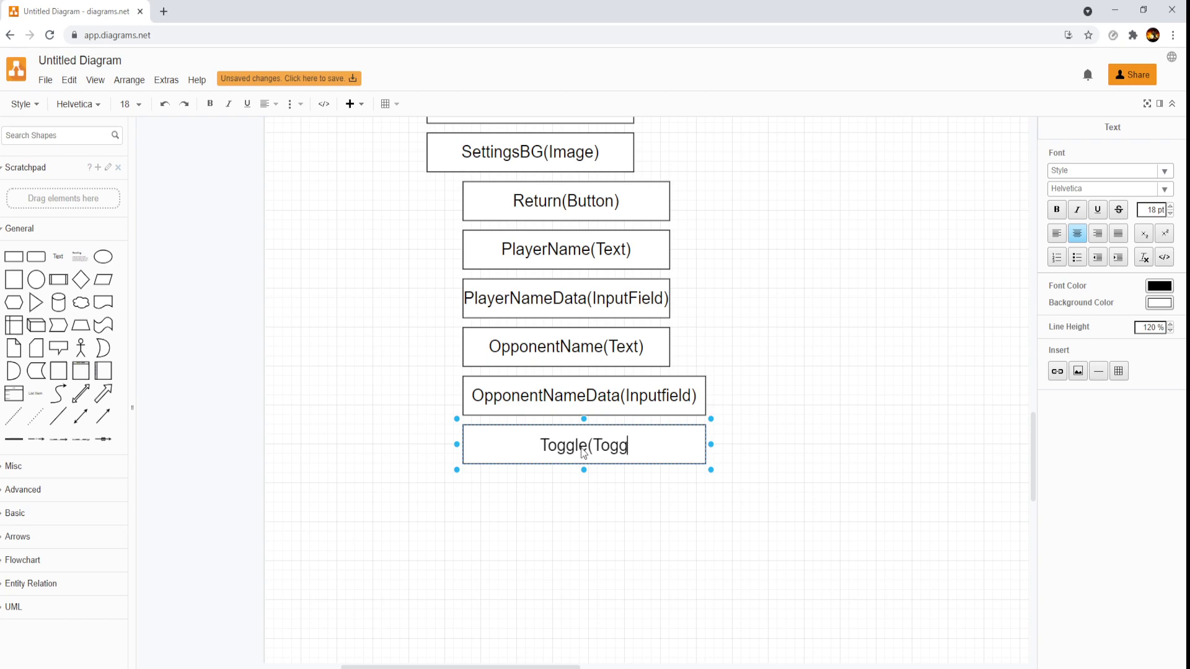
pyautogui.write(')')
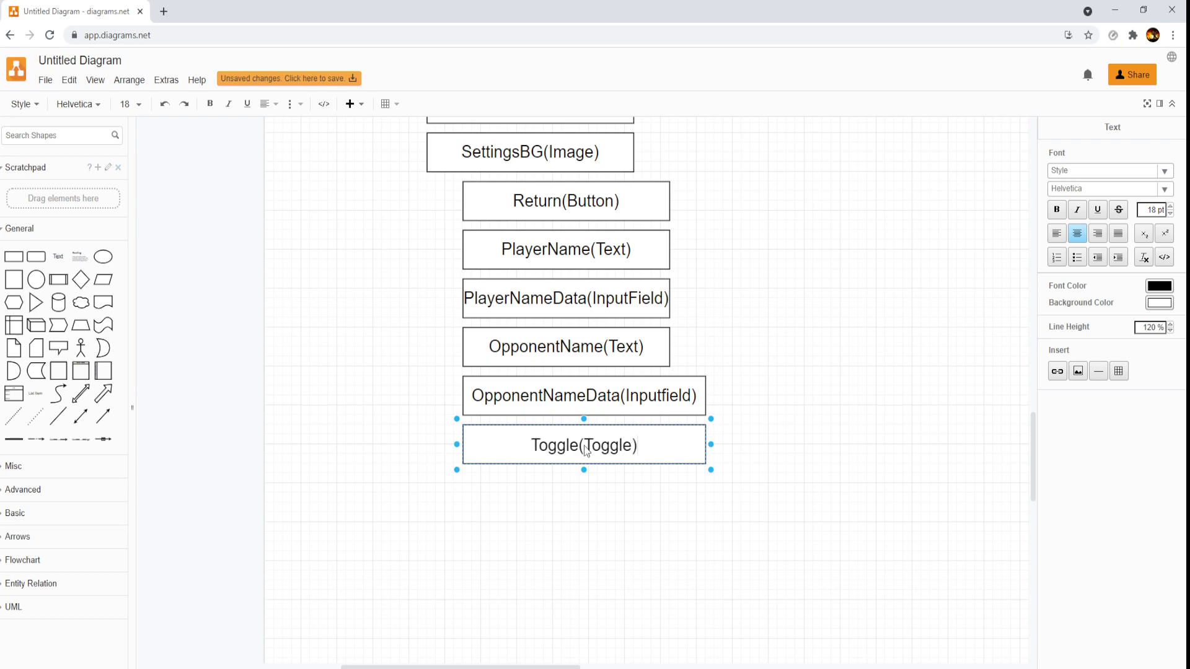
pyautogui.scroll(-4, 584, 452)
pyautogui.click(675, 464)
# Review the boxes under SettingsBG(Image) and the overall Gameplay scene hierarchy up to the Canvas and scene title
pyautogui.click(609, 425)
pyautogui.click(592, 398)
pyautogui.click(585, 377)
pyautogui.click(584, 353)
pyautogui.click(586, 330)
pyautogui.click(600, 444)
pyautogui.click(600, 422)
pyautogui.click(599, 398)
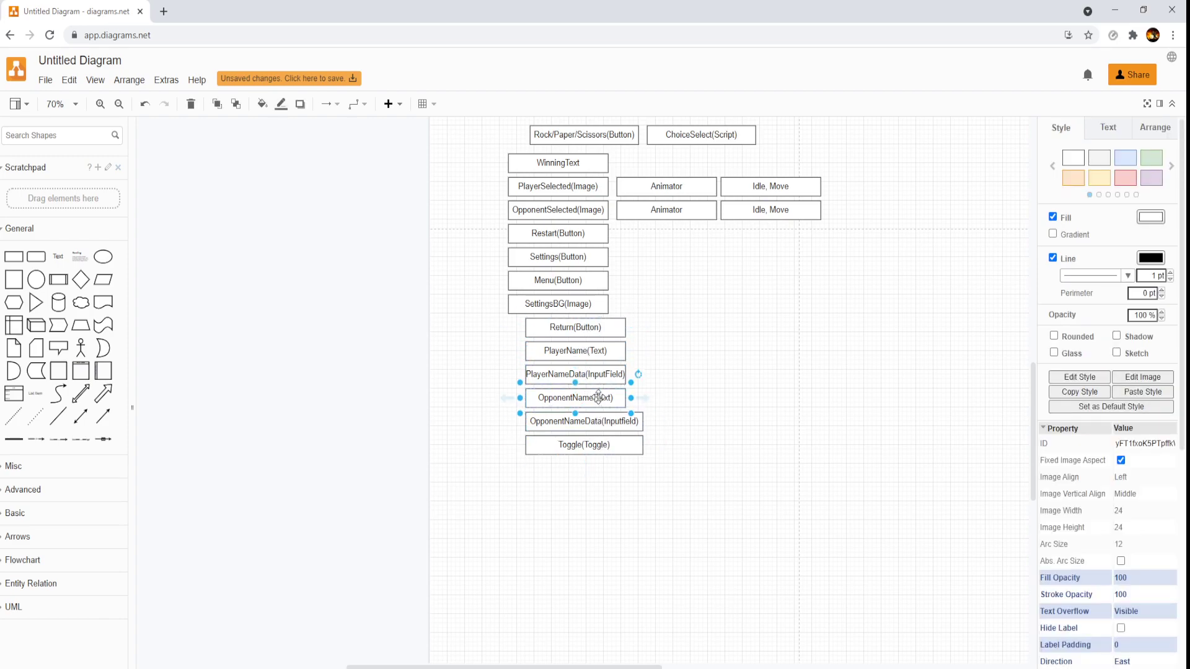
pyautogui.click(591, 375)
pyautogui.click(589, 350)
pyautogui.click(596, 330)
pyautogui.click(595, 329)
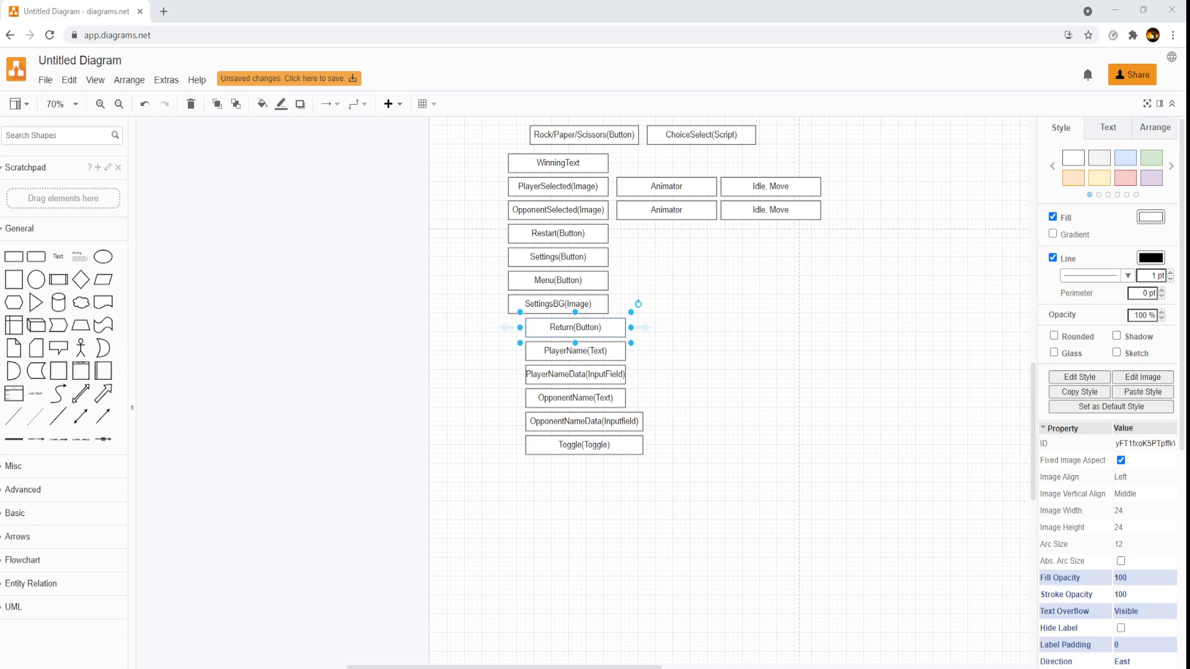
pyautogui.scroll(-3, 527, 330)
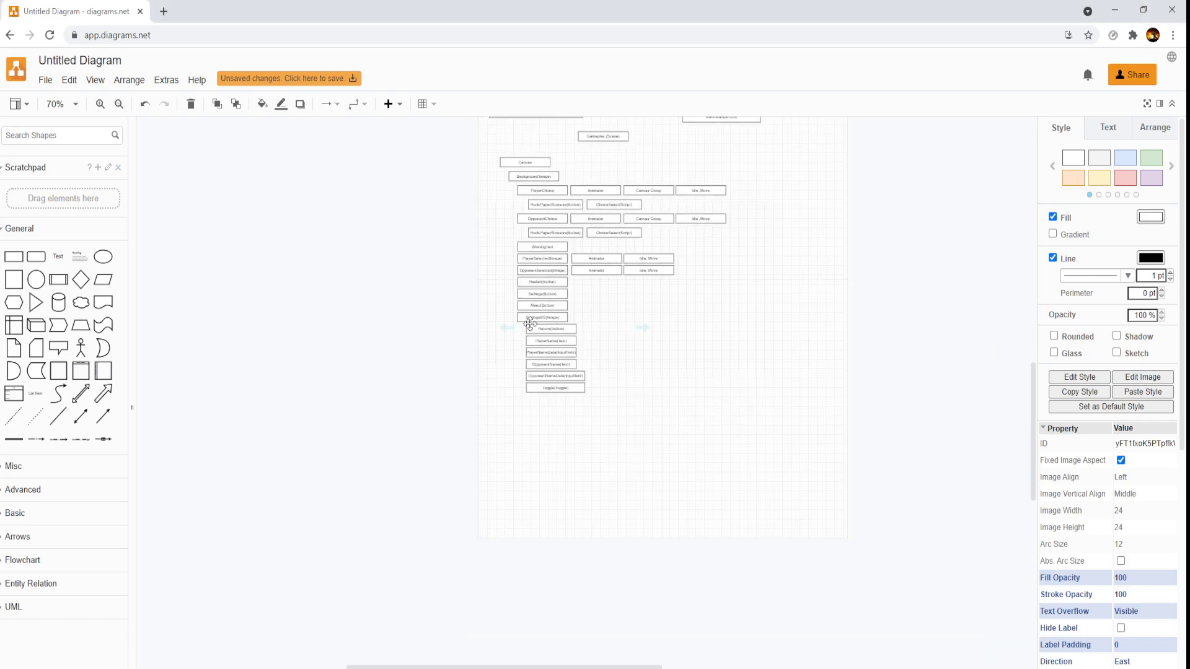
pyautogui.click(511, 163)
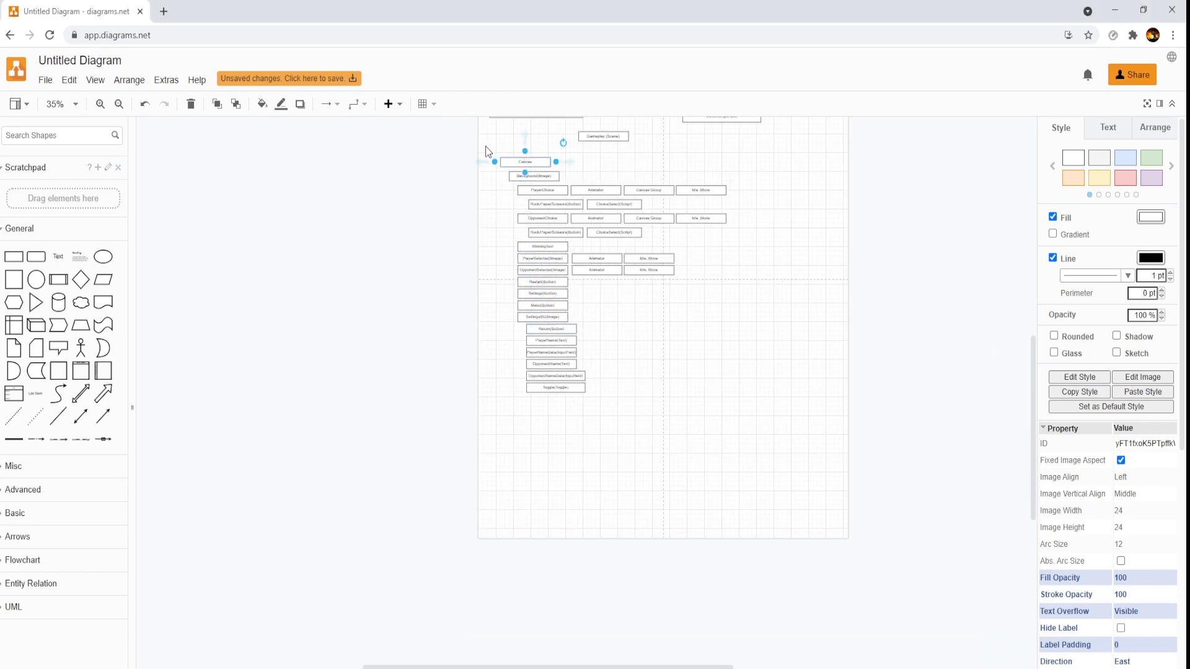
pyautogui.click(593, 135)
# Add a rectangle beside the Gameplay boxes, make it a container, and enlarge it enough to hold the whole hierarchy
pyautogui.scroll(3, 316, 205)
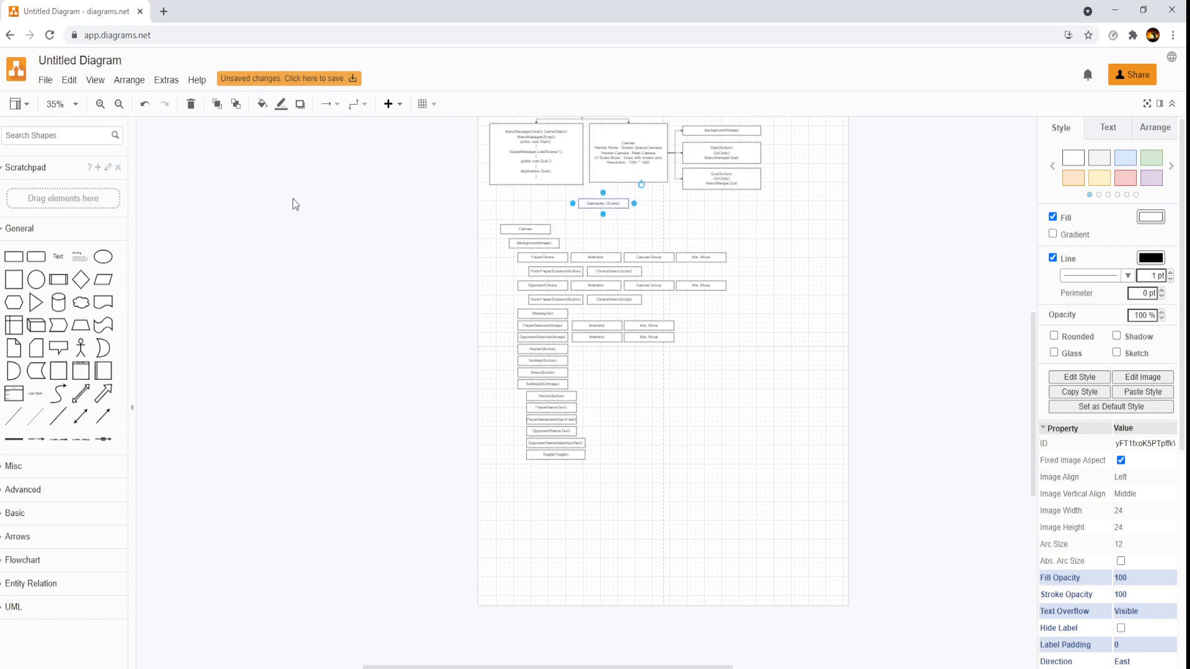
pyautogui.moveTo(14, 256); pyautogui.dragTo(739, 424)
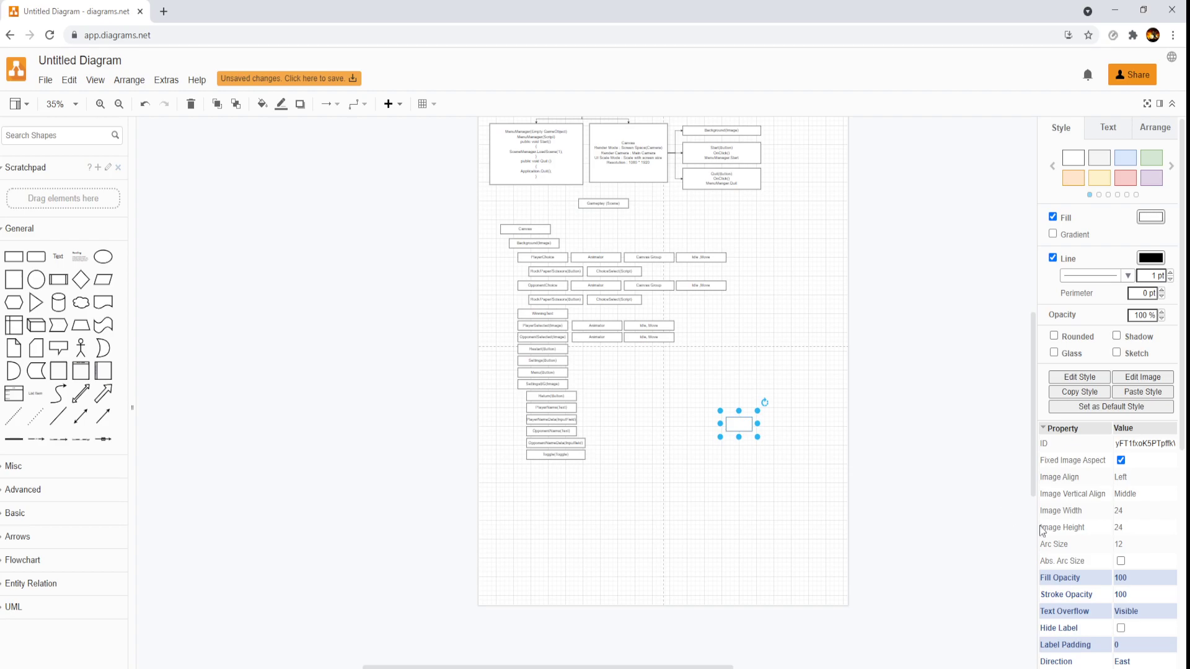
pyautogui.scroll(-3, 1082, 573)
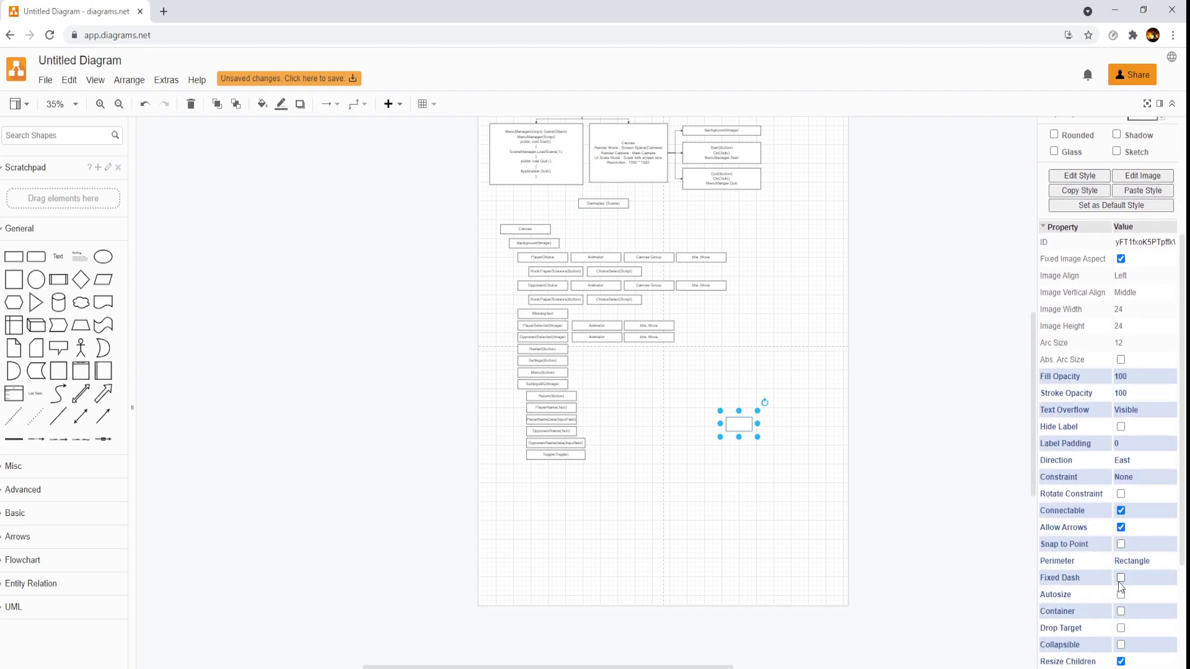
pyautogui.scroll(-2, 1122, 618)
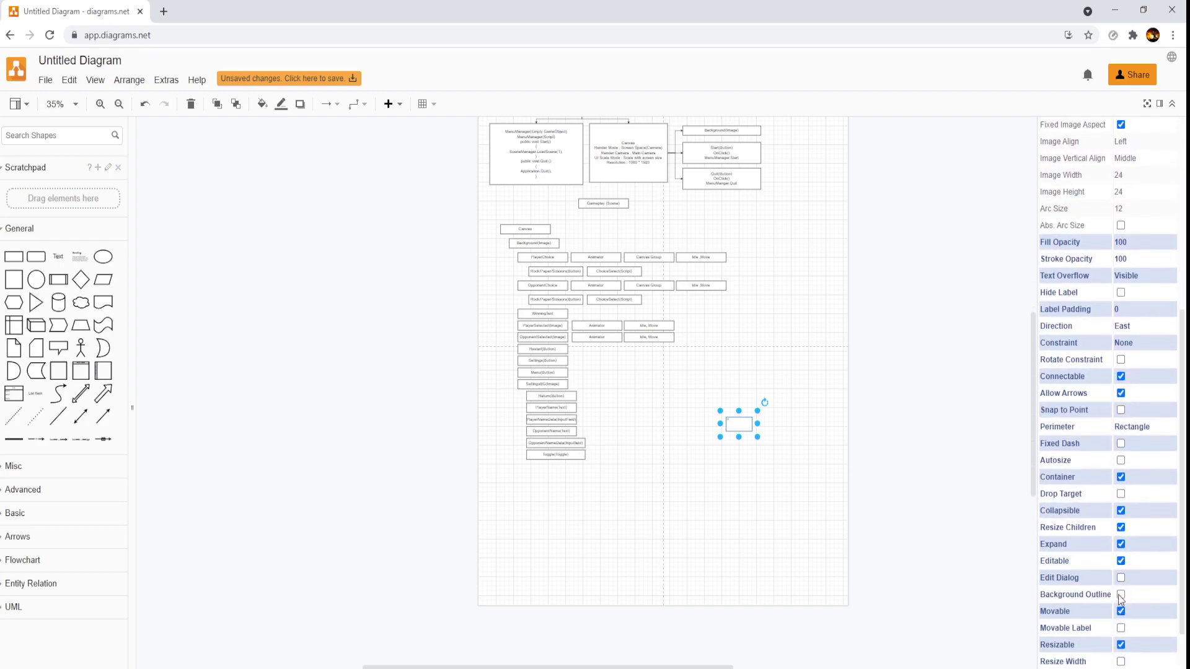
pyautogui.moveTo(758, 436); pyautogui.dragTo(1010, 629)
# Move the Gameplay (Scene) title and all its hierarchy boxes together into the container
pyautogui.moveTo(477, 197); pyautogui.dragTo(797, 483)
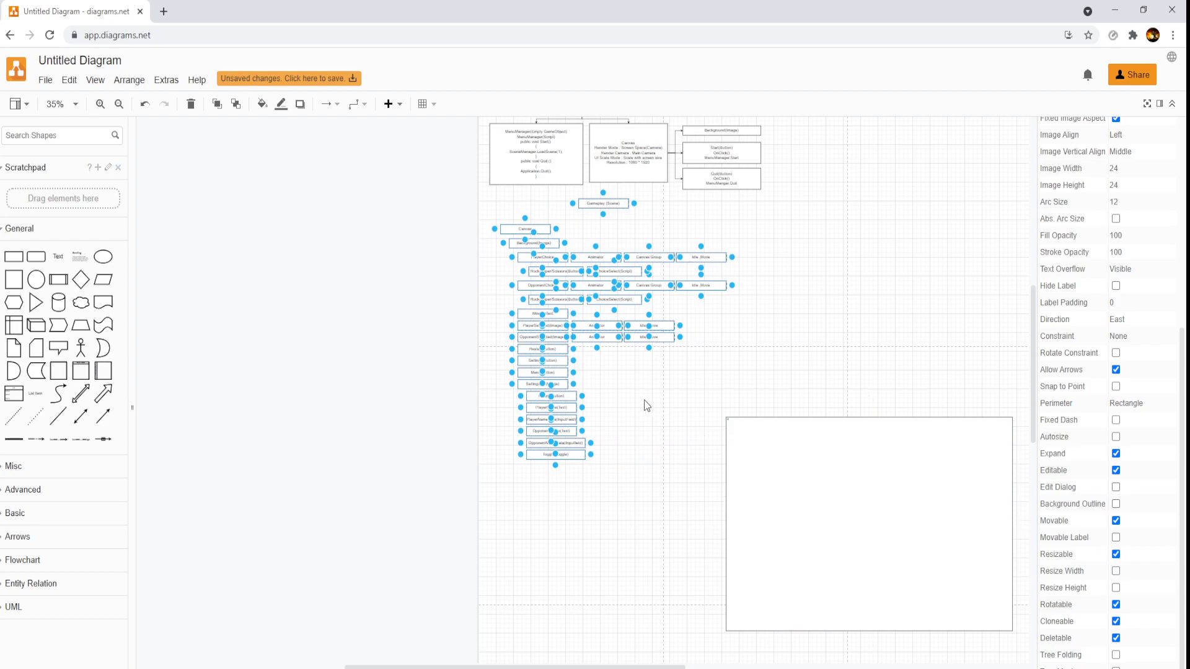
pyautogui.moveTo(606, 324); pyautogui.dragTo(838, 552)
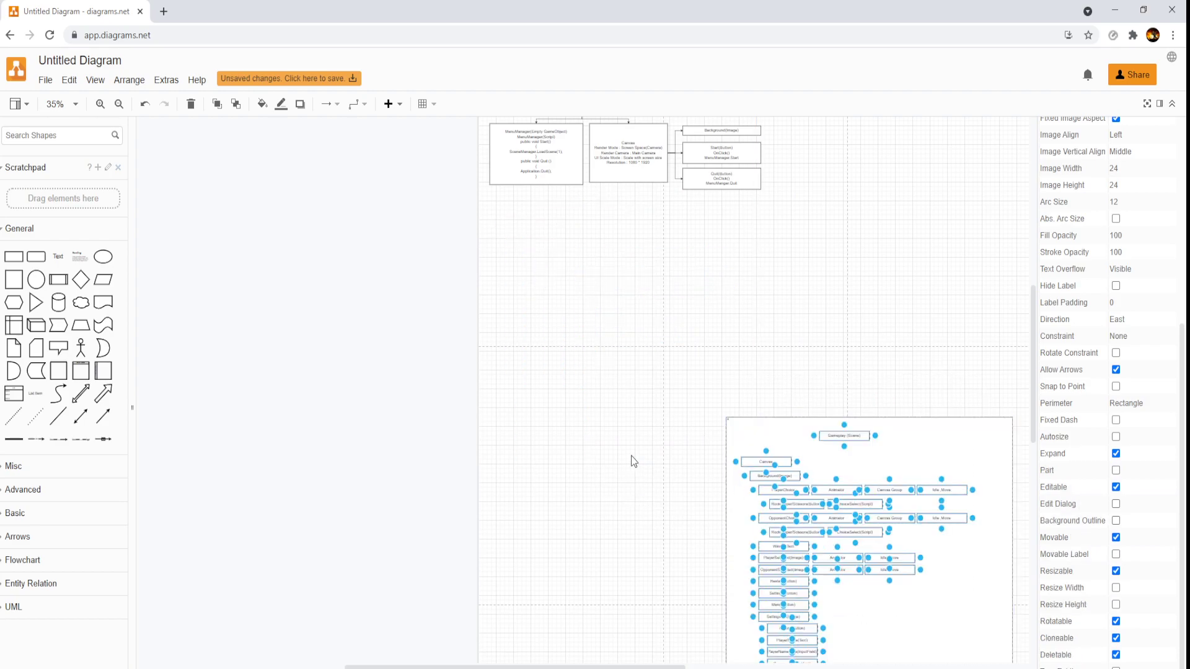
pyautogui.click(612, 432)
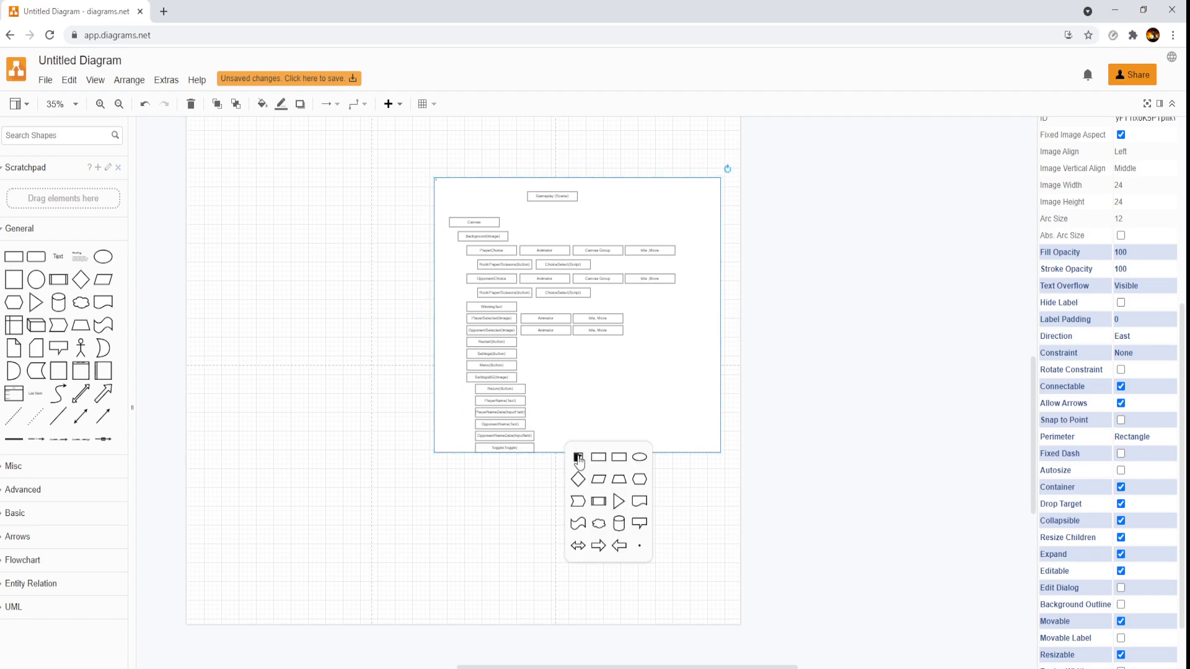
# Turn off Resize Children for the container and extend its bottom edge below the Toggle(Toggle) box
pyautogui.moveTo(577, 455); pyautogui.dragTo(570, 504)
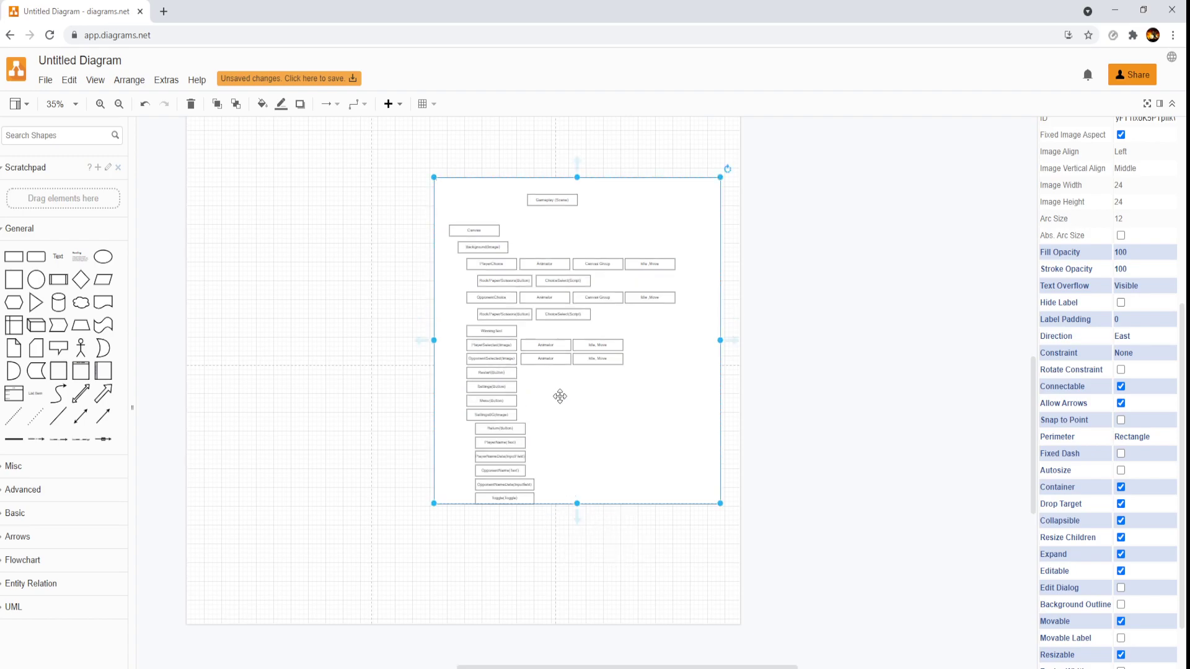
pyautogui.click(1121, 539)
pyautogui.moveTo(628, 551); pyautogui.dragTo(628, 606)
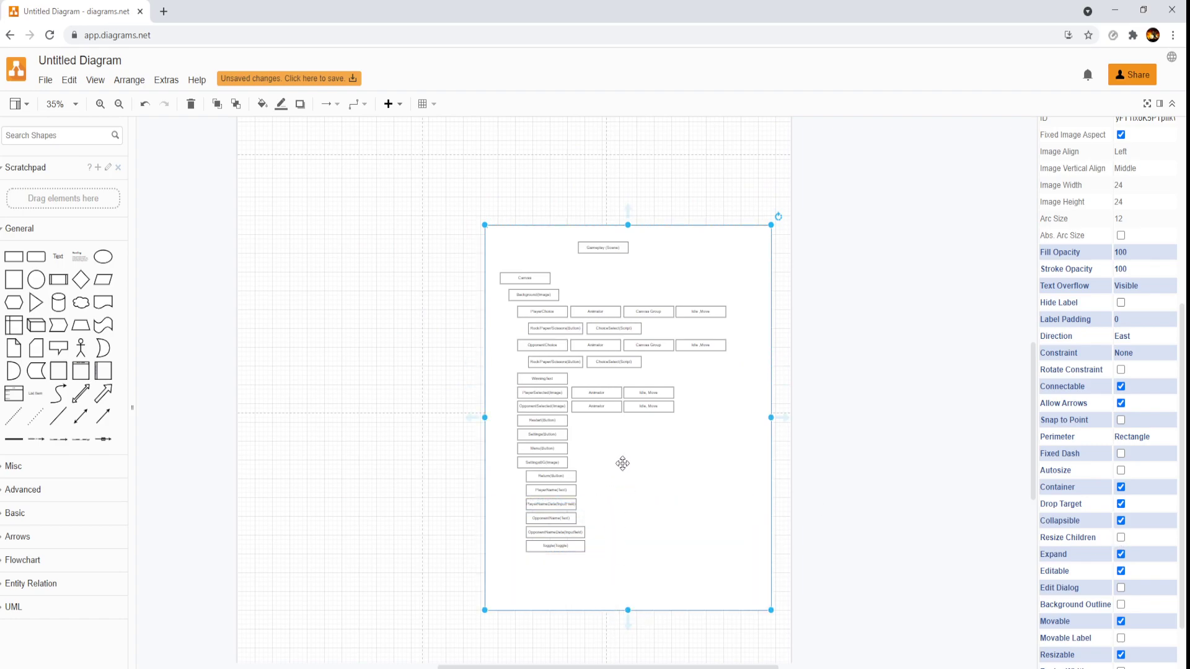
# Move the filled Gameplay container up and left so it lines up under the menu scene boxes
pyautogui.scroll(2, 716, 306)
pyautogui.moveTo(702, 413); pyautogui.dragTo(467, 221)
pyautogui.scroll(6, 593, 269)
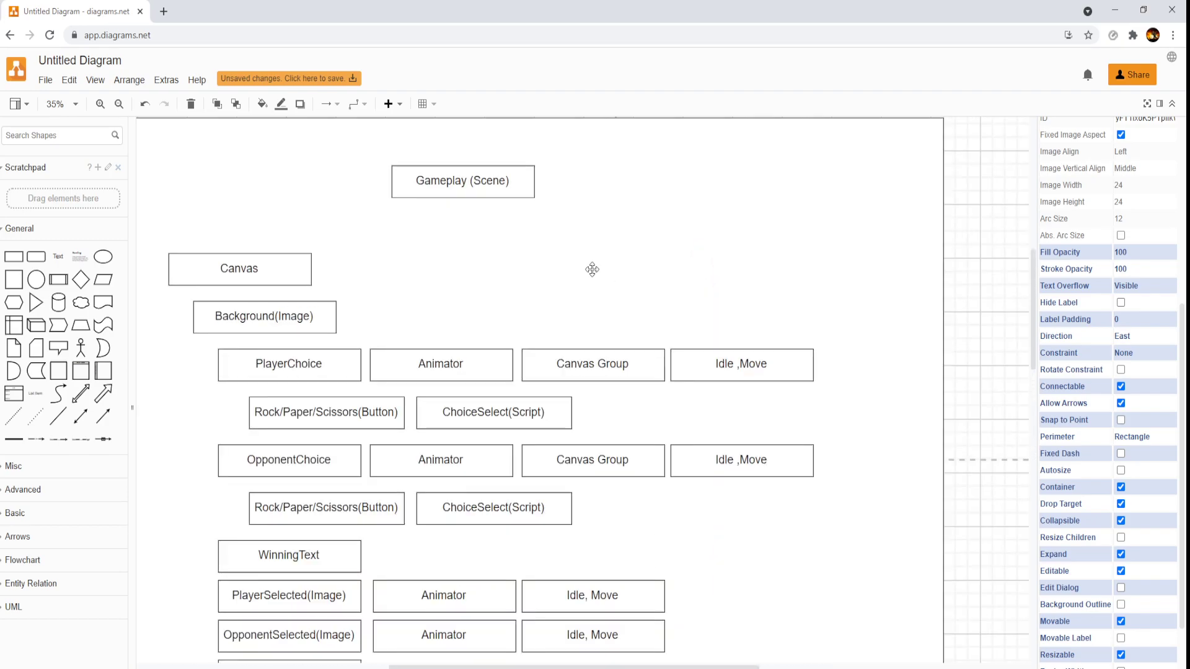
# Place a copy of the Toggle(Toggle) box below it, left-aligned with the Canvas box
pyautogui.click(354, 183)
pyautogui.scroll(-6, 332, 240)
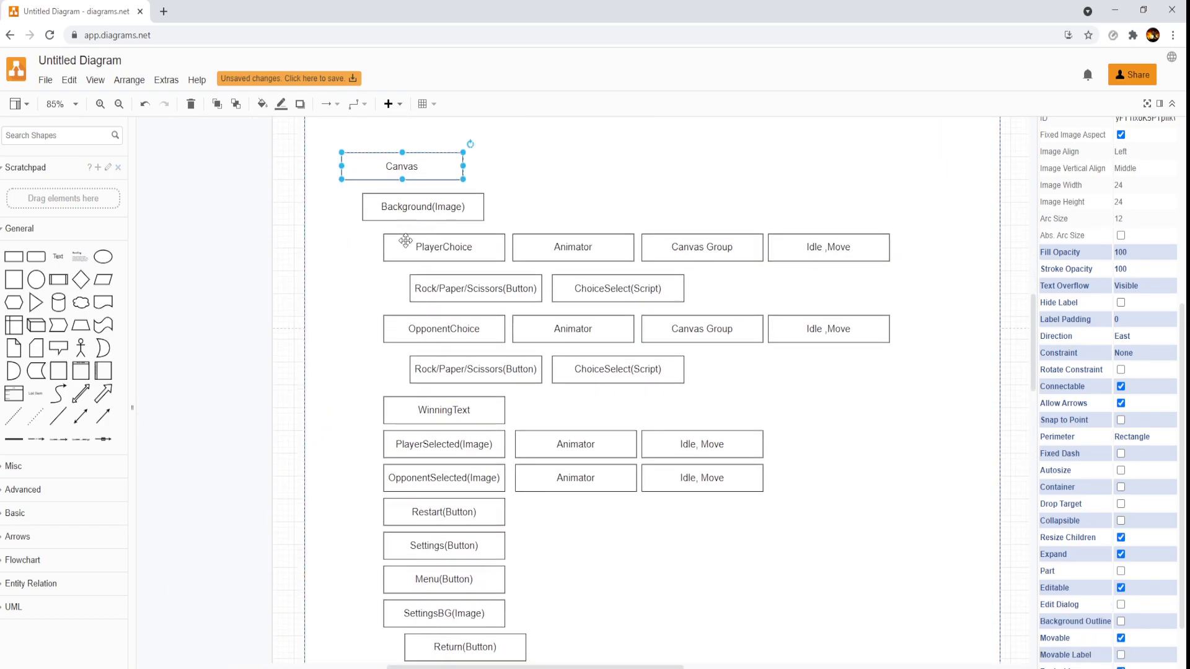
pyautogui.scroll(8, 373, 370)
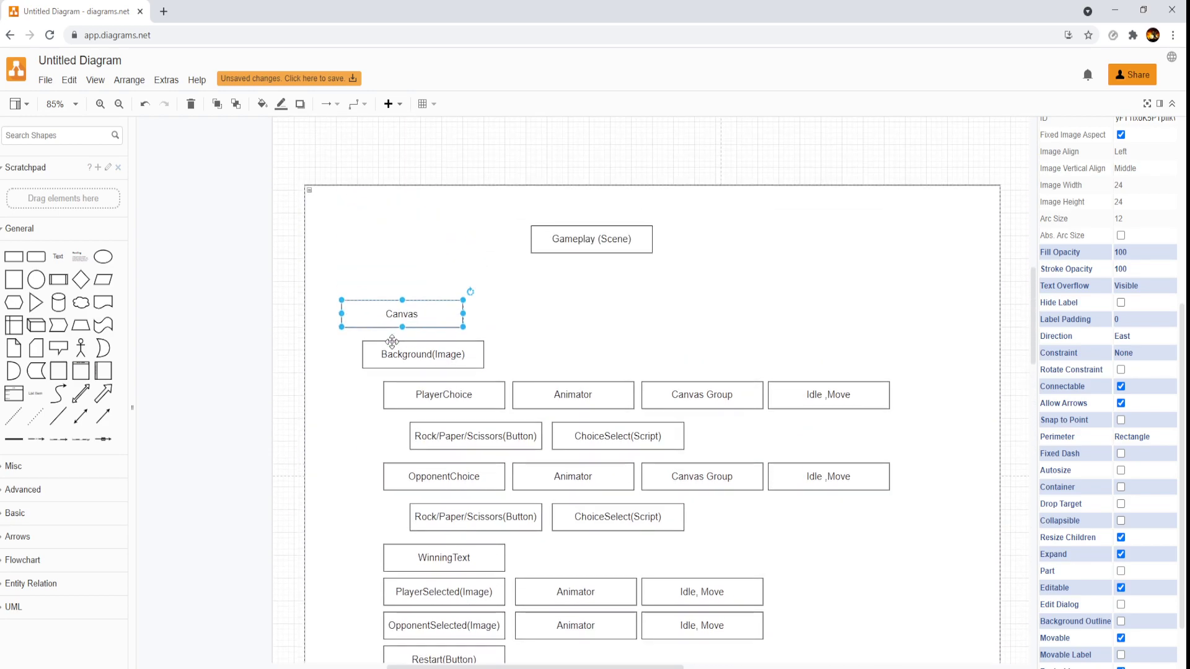
pyautogui.scroll(-7, 489, 434)
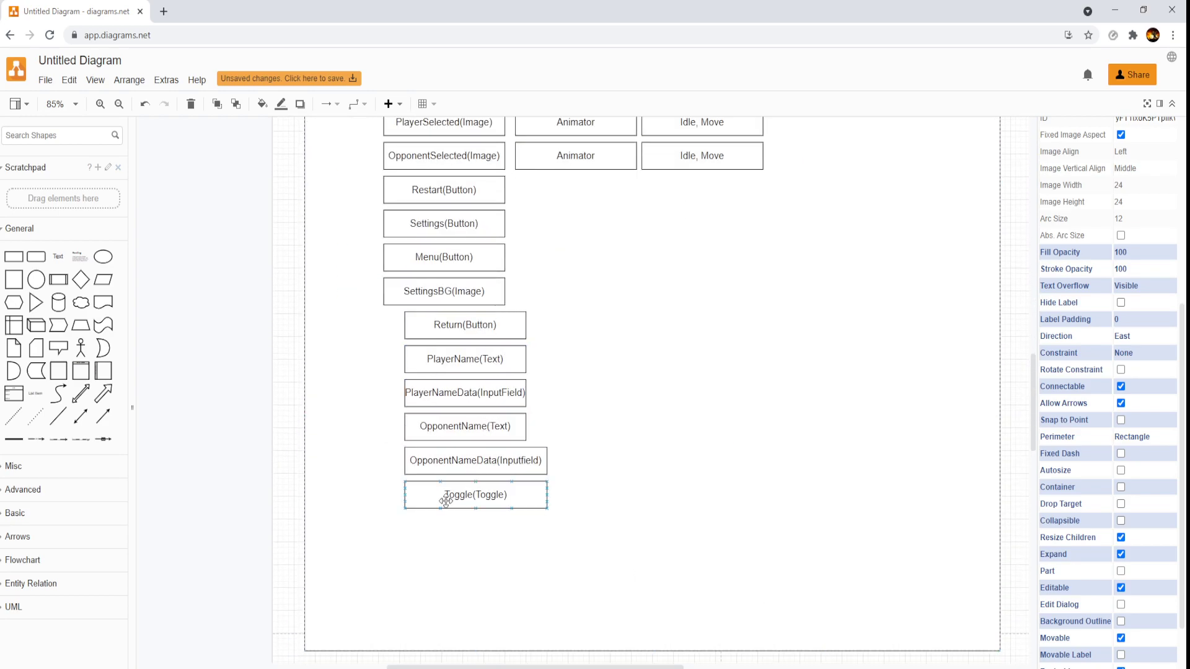
pyautogui.scroll(1, 409, 460)
pyautogui.scroll(-3, 482, 401)
pyautogui.click(487, 362)
pyautogui.moveTo(488, 362); pyautogui.dragTo(414, 397)
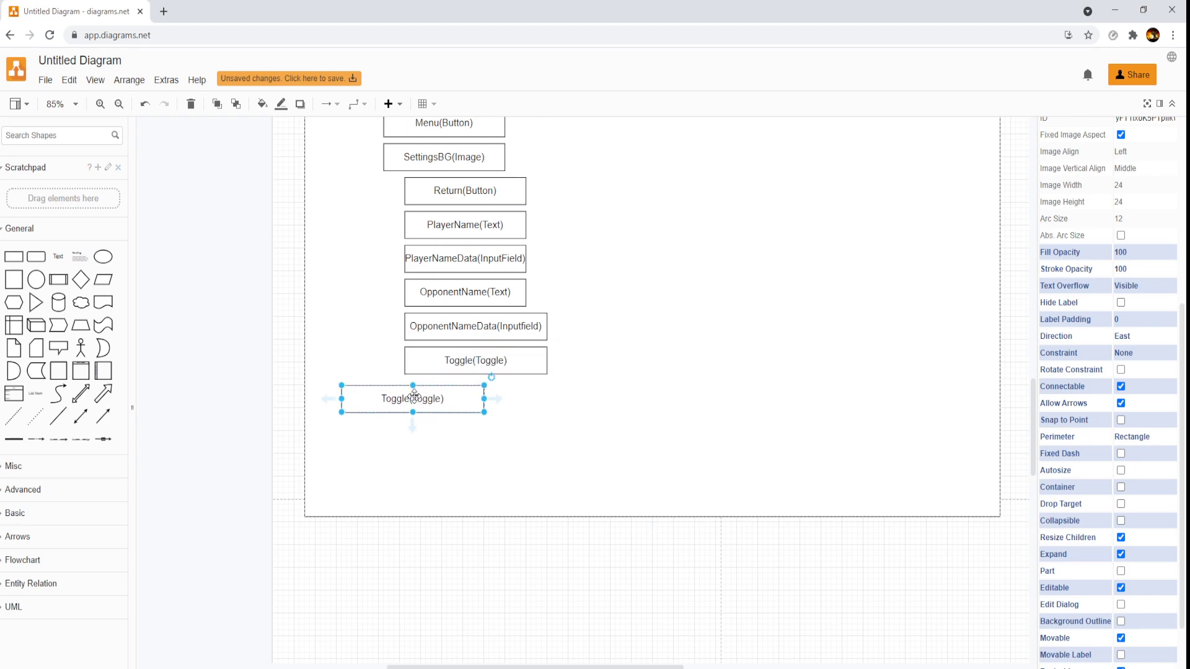
# Relabel the lower Toggle(Toggle) copy as "GameManager (Empty GameObejct)"
pyautogui.doubleClick(412, 398)
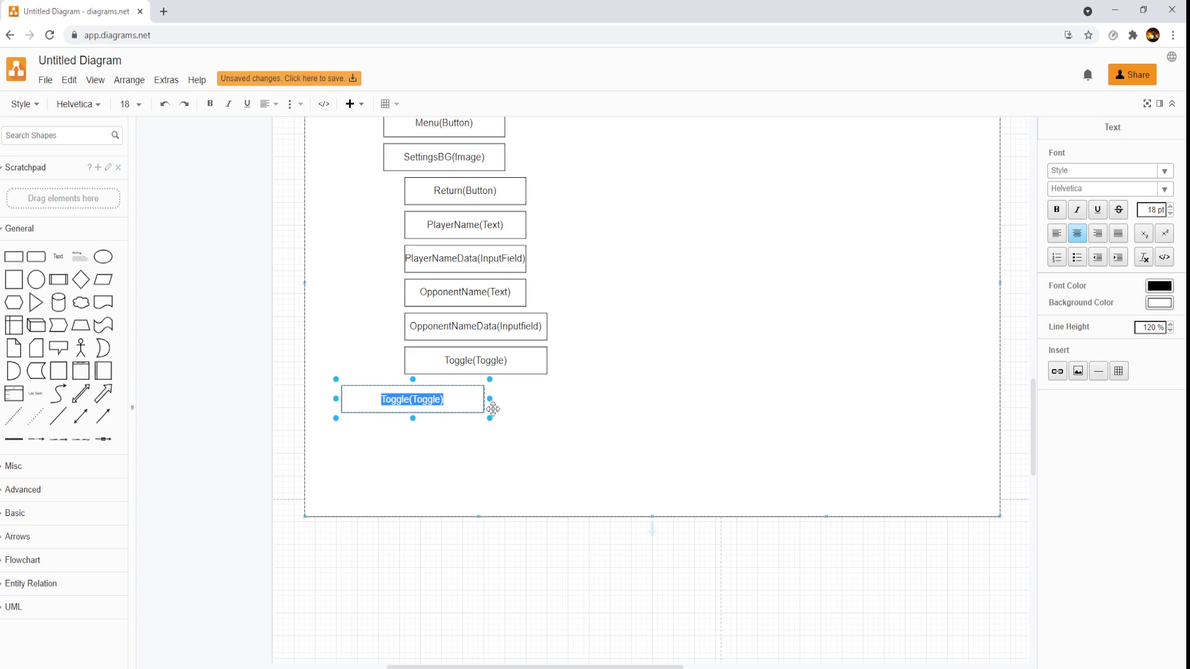
pyautogui.write('GameMange')
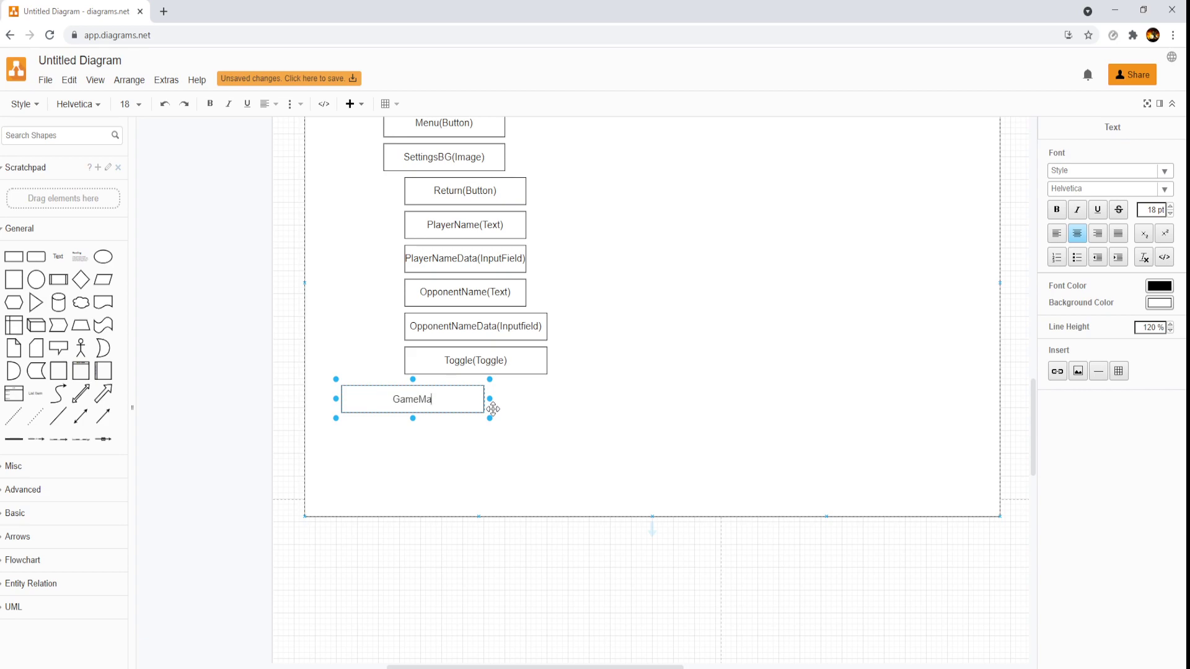
pyautogui.press('BackSpace')
pyautogui.press('BackSpace')
pyautogui.write('ager (EM')
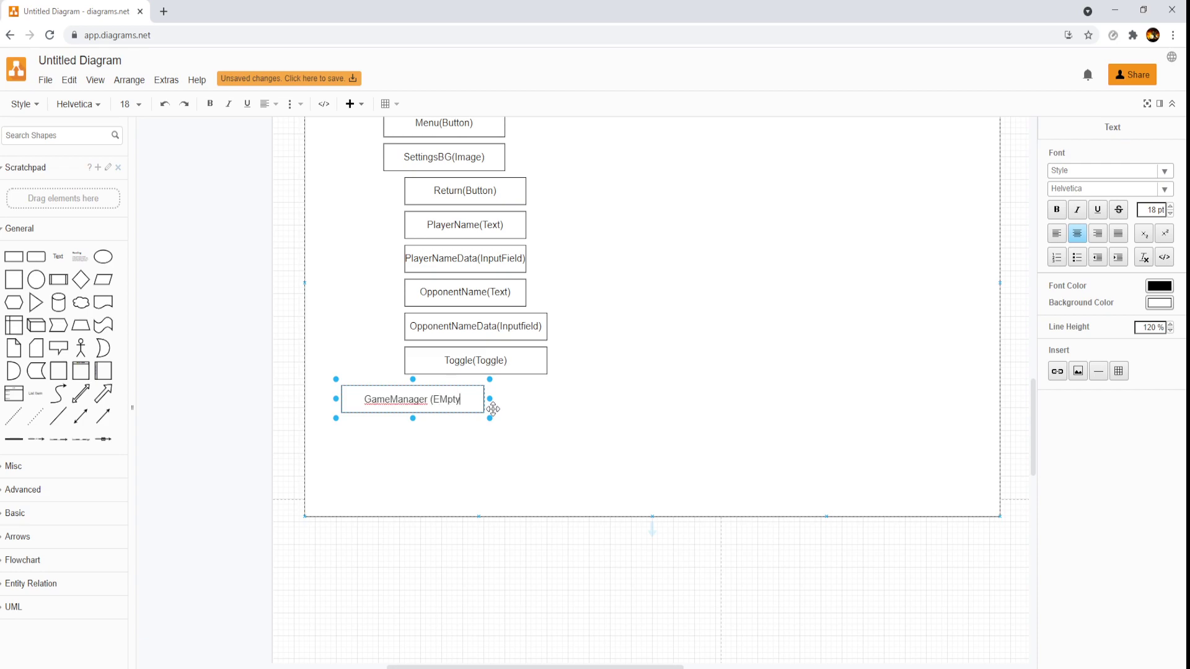
pyautogui.press('BackSpace')
pyautogui.write('mpty GameO')
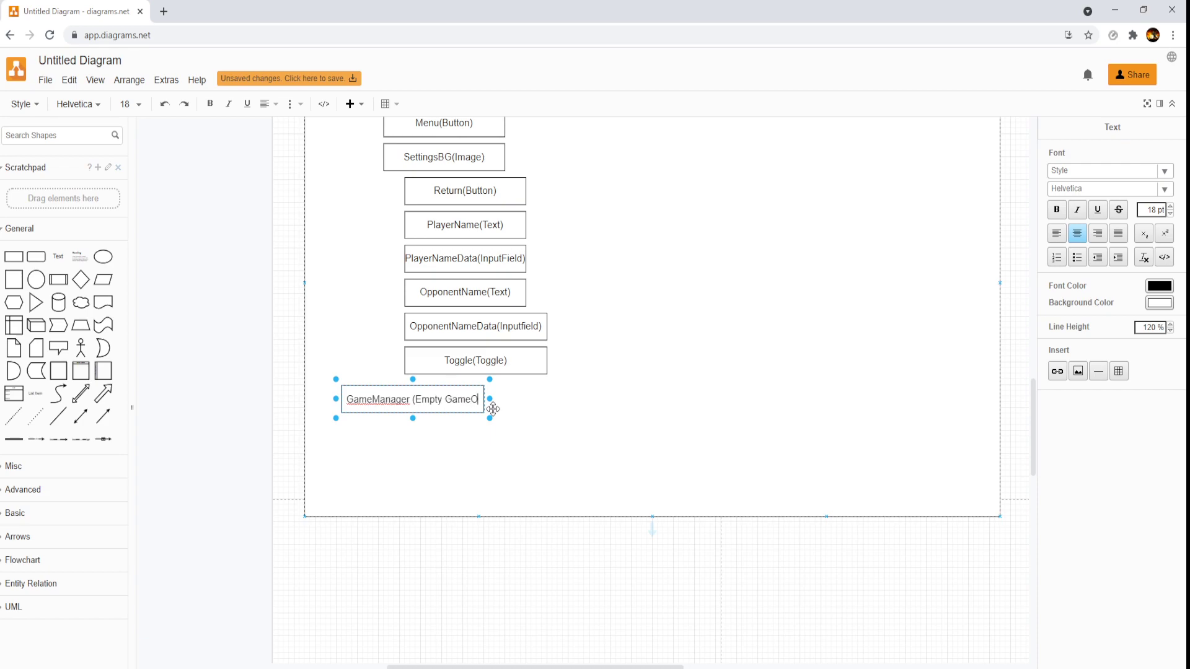
pyautogui.write('bejct)')
pyautogui.click(502, 407)
# Widen the GameManager (Empty GameObejct) box to fit its text and add an indented copy below it labelled "GameManager(Script)"
pyautogui.click(469, 408)
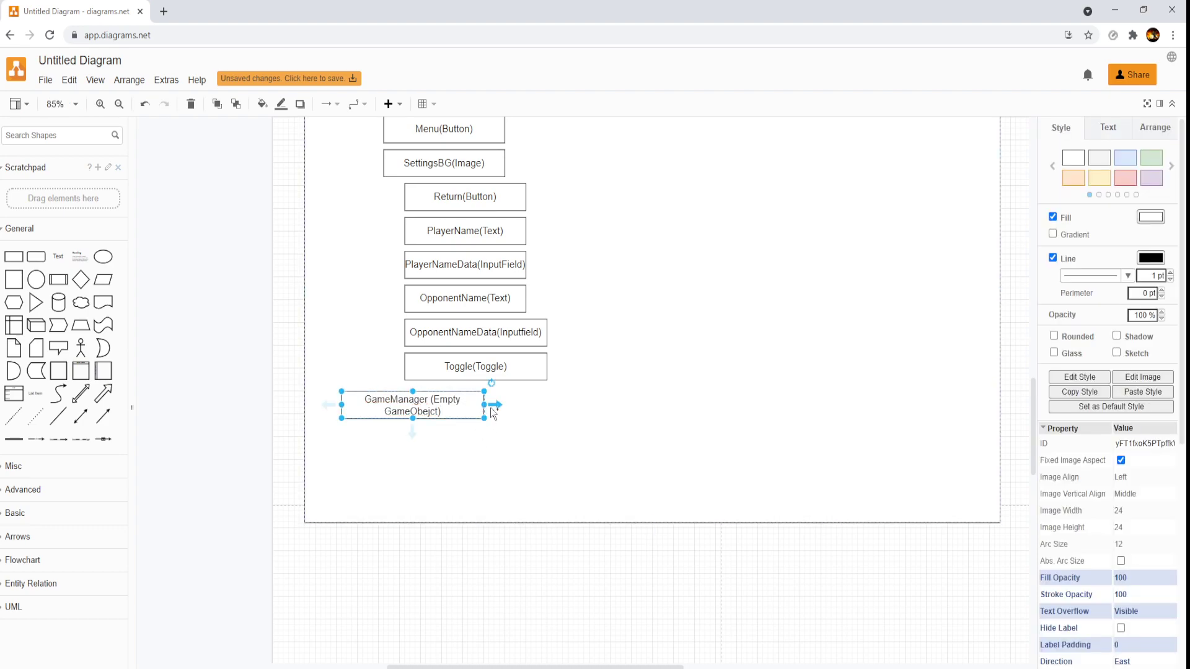
pyautogui.moveTo(486, 404); pyautogui.dragTo(475, 441)
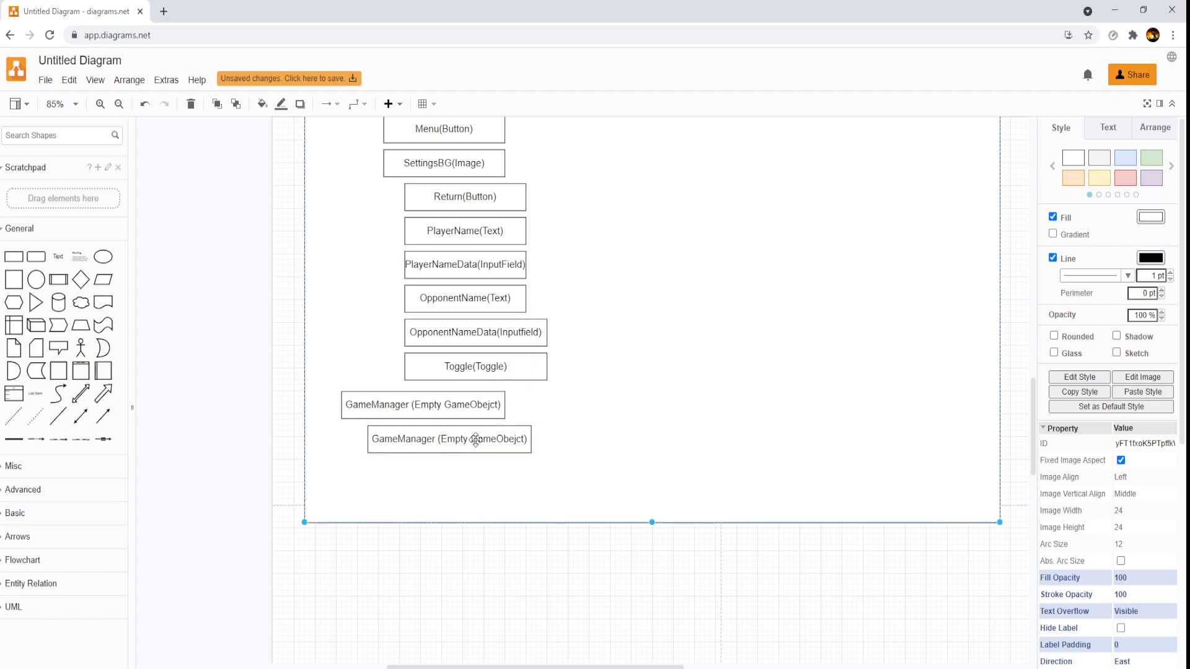
pyautogui.doubleClick(475, 440)
pyautogui.write('GameMana')
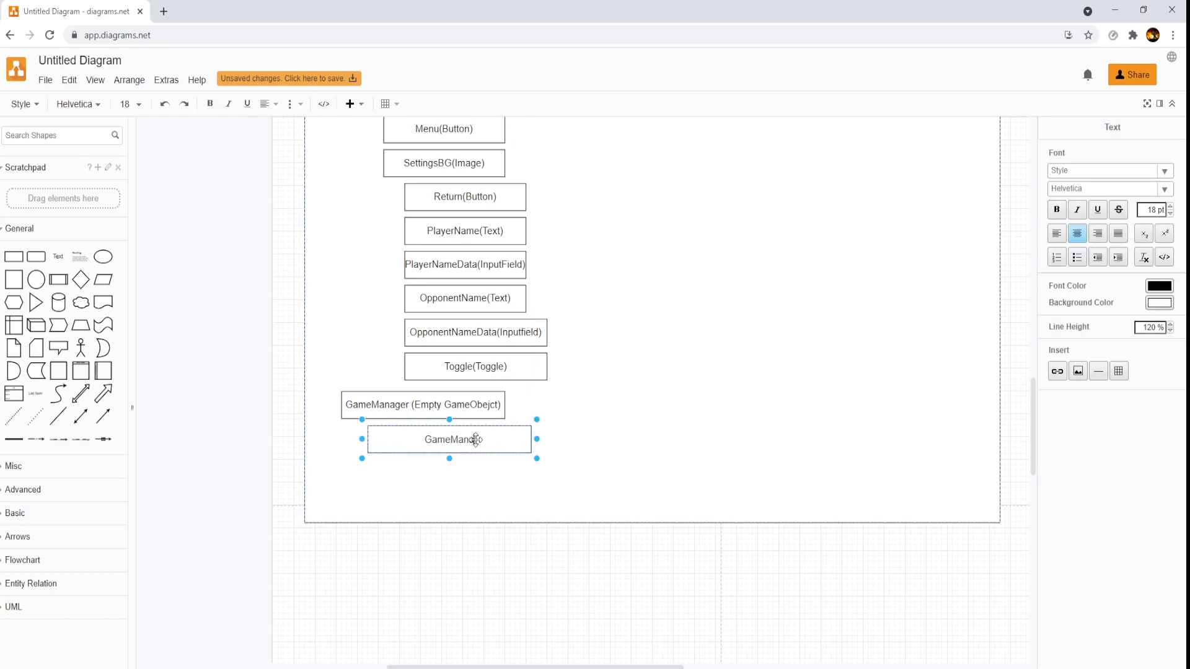
pyautogui.write('ger(Script)')
pyautogui.click(513, 483)
pyautogui.click(500, 447)
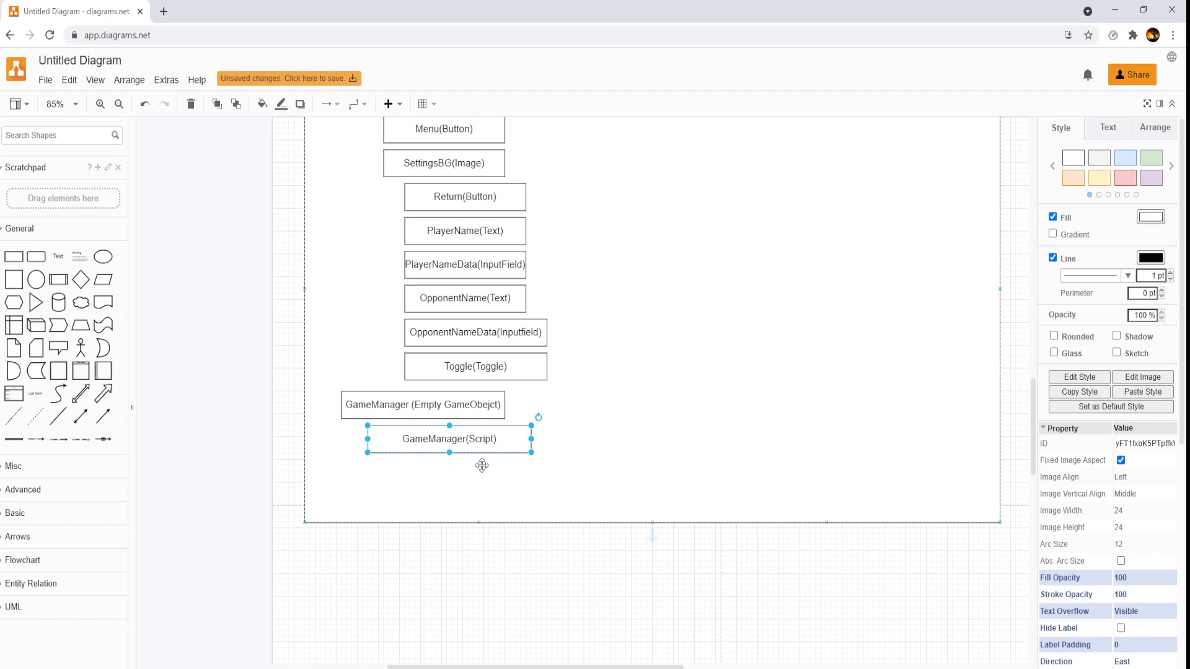
pyautogui.click(506, 444)
pyautogui.hotkey('ctrl', 'd')
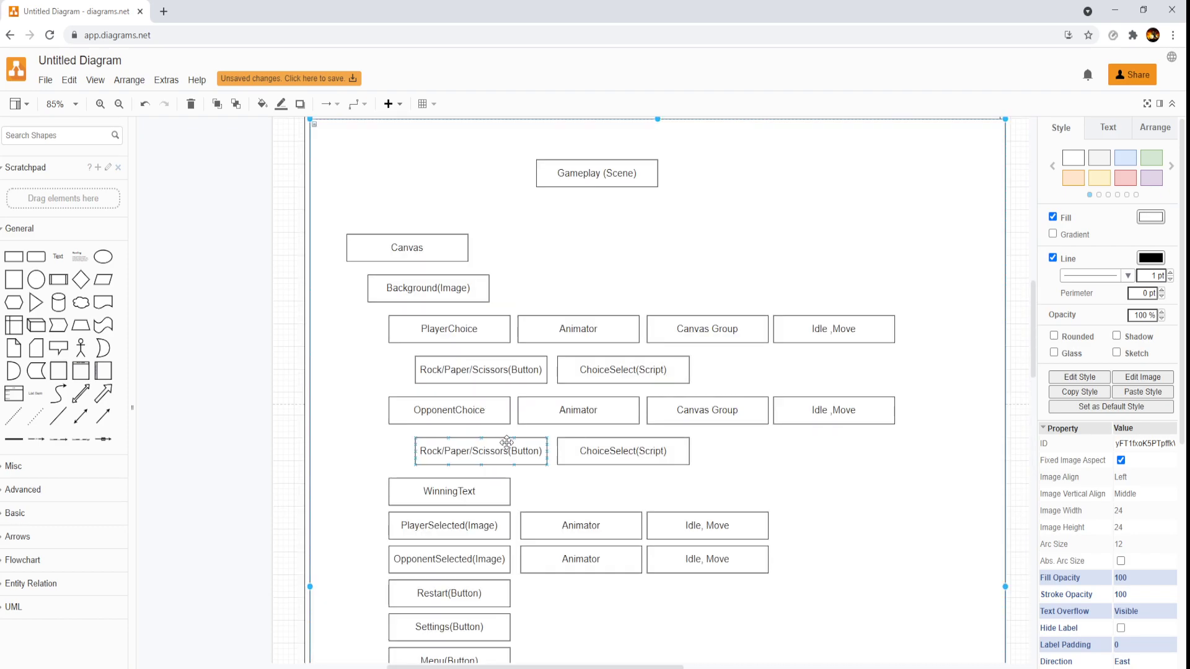
pyautogui.hotkey('ctrl', 'z')
# Place an indented copy of the GameManager(Script) box below it and label it "Select(Choice, isPlayer)"
pyautogui.scroll(-6, 511, 443)
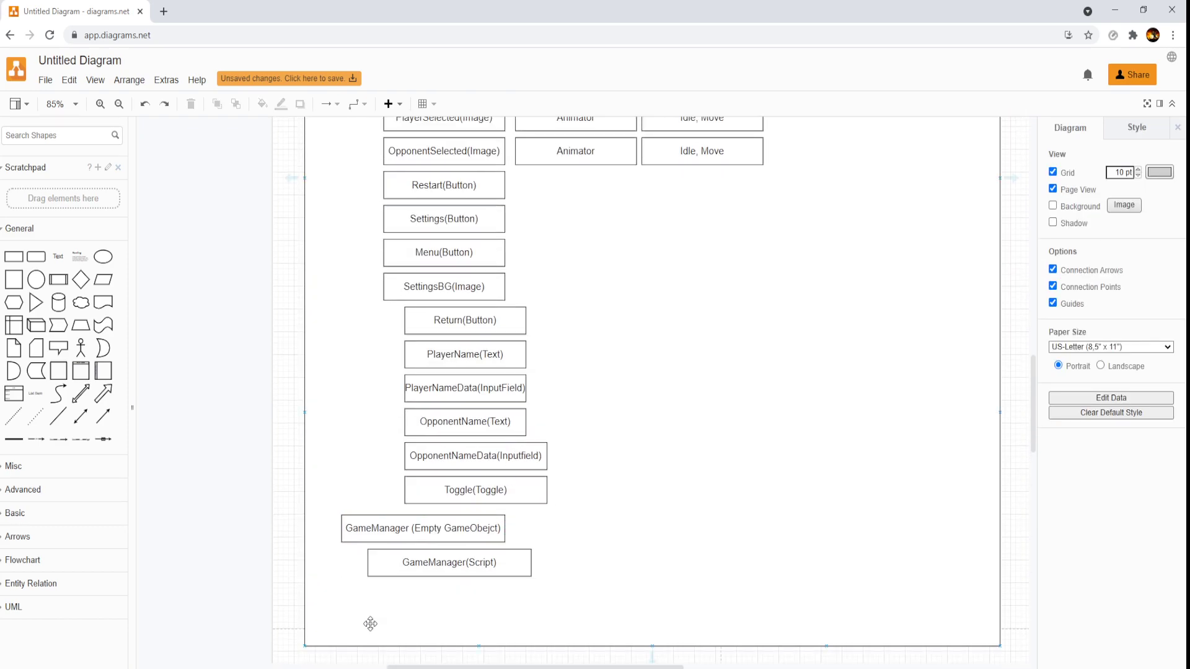
pyautogui.click(440, 563)
pyautogui.scroll(-3, 491, 502)
pyautogui.moveTo(485, 444); pyautogui.dragTo(522, 476)
pyautogui.doubleClick(524, 472)
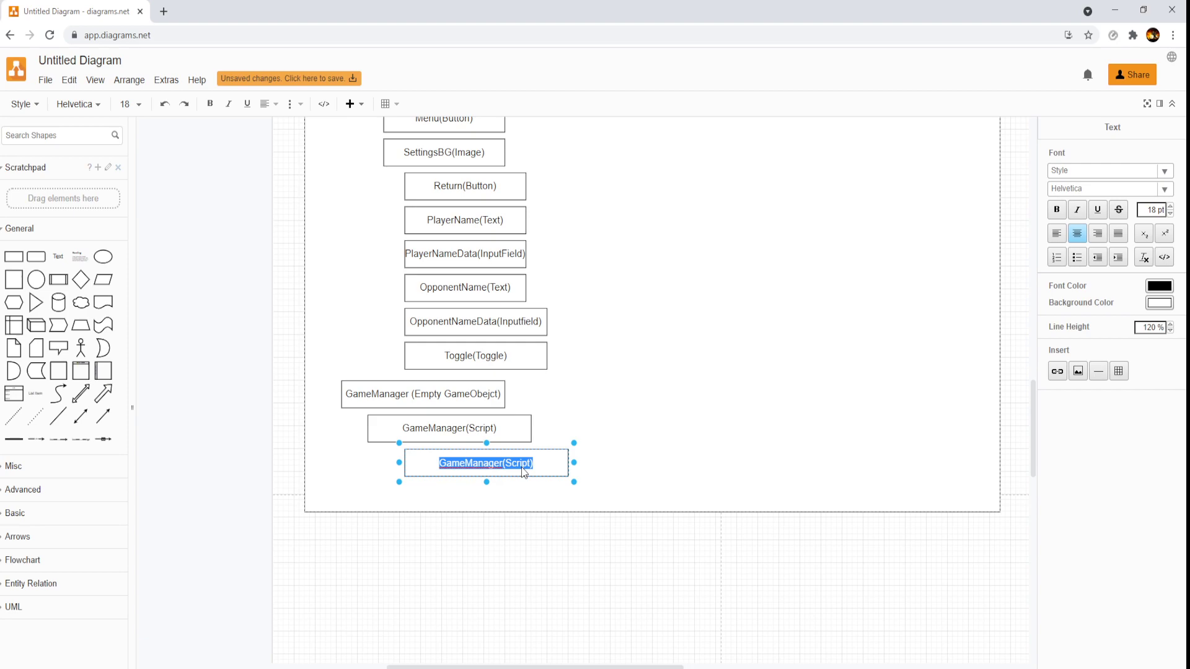
pyautogui.write('Sel')
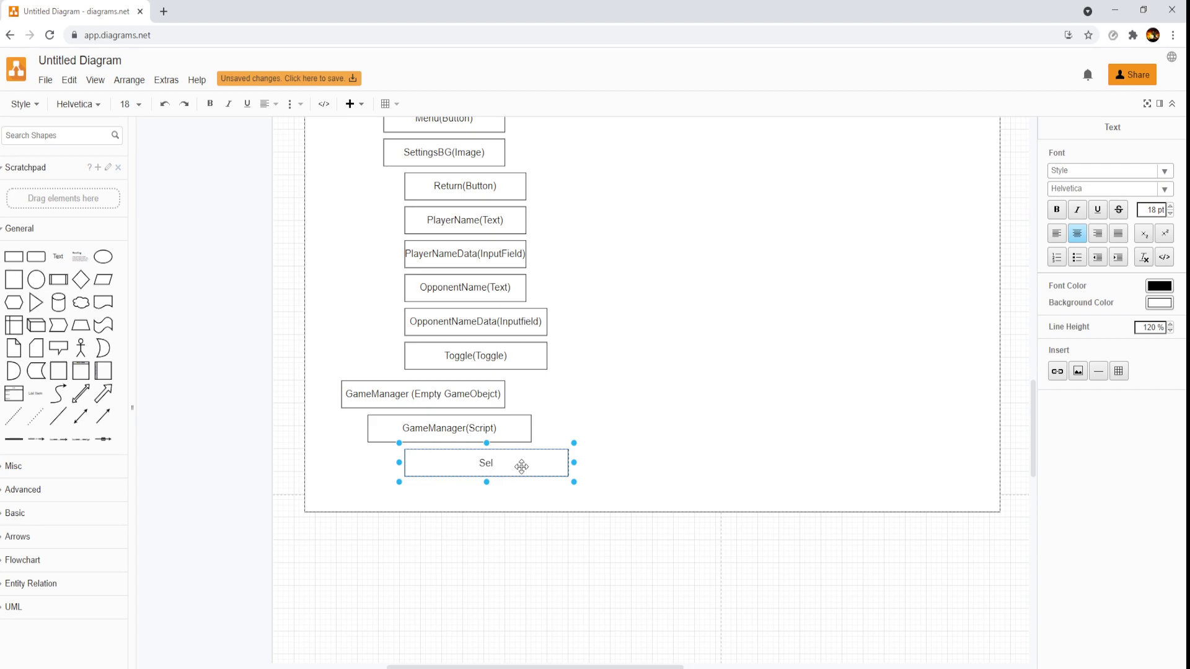
pyautogui.write('ect(Choice, isPlayer)')
pyautogui.click(522, 468)
pyautogui.click(520, 468)
# Place a copy of the Select(Choice, isPlayer) box directly below it and label it "DetermineWinner"
pyautogui.scroll(2, 579, 462)
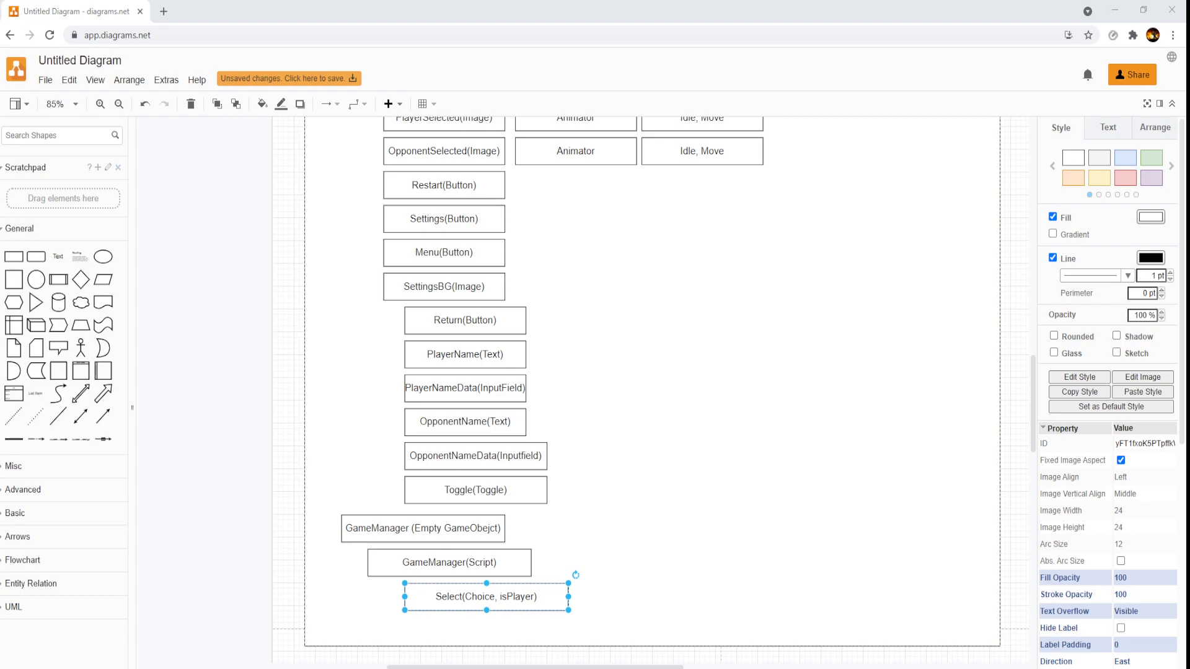
pyautogui.scroll(-2, 485, 434)
pyautogui.moveTo(488, 469); pyautogui.dragTo(485, 504)
pyautogui.doubleClick(485, 504)
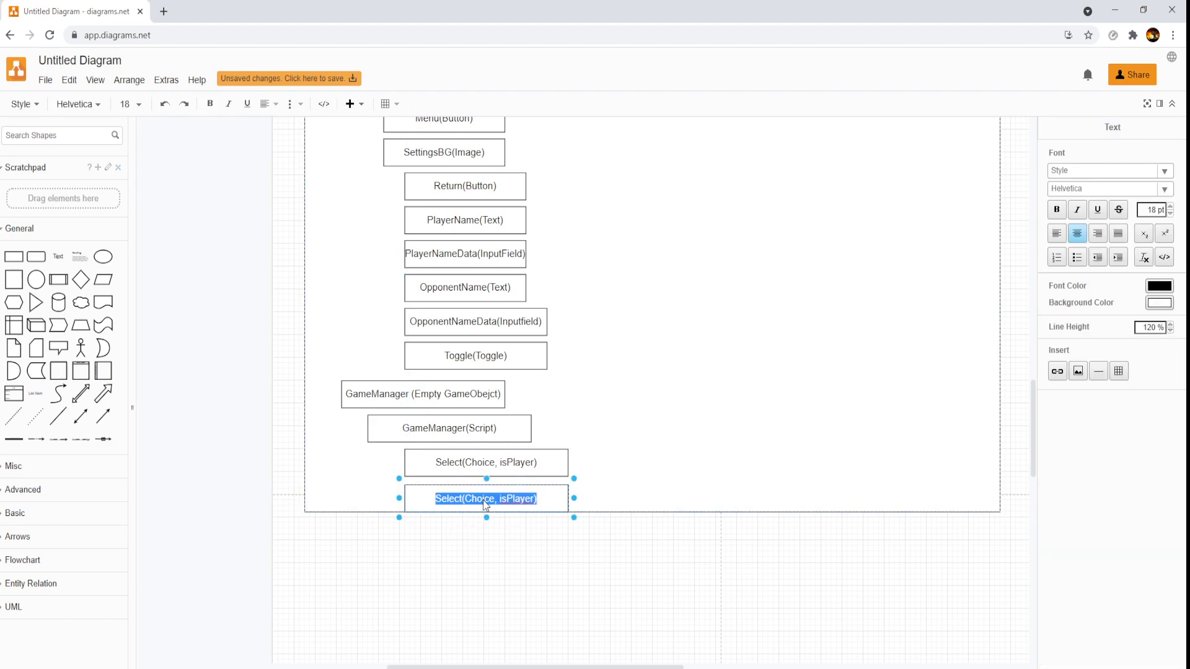
pyautogui.write('DetermineWinner')
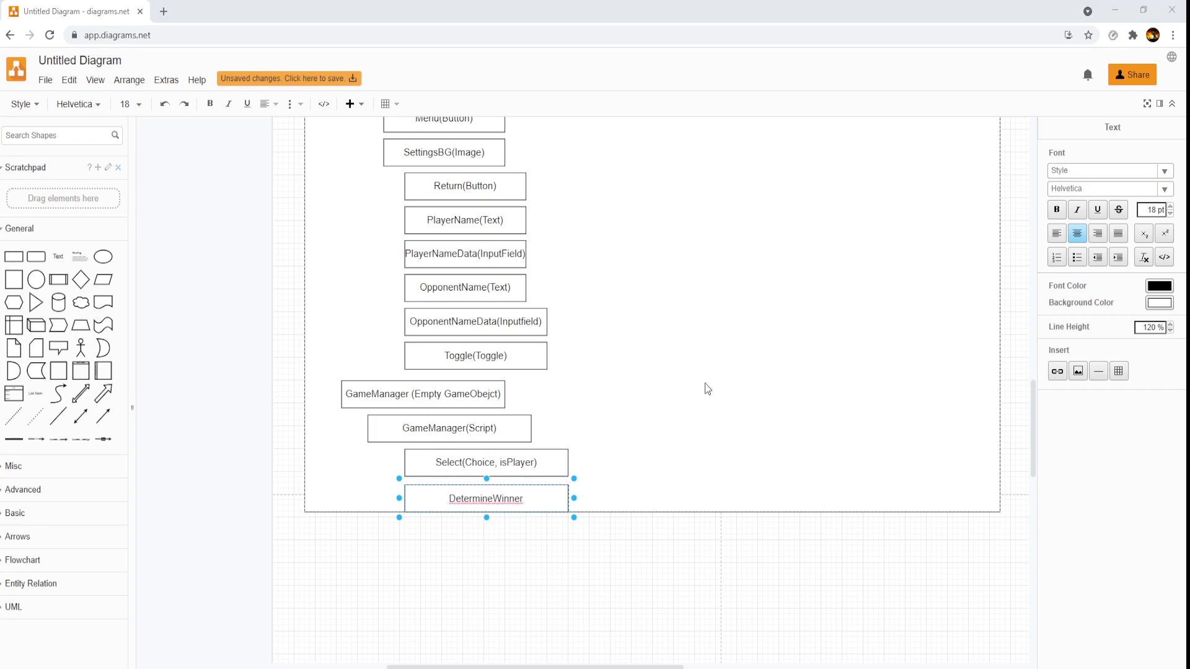
pyautogui.click(707, 421)
# Extend the container's bottom edge for more room and add a copy of the DetermineWinner box below it labelled "ChangeText"
pyautogui.scroll(-1, 664, 421)
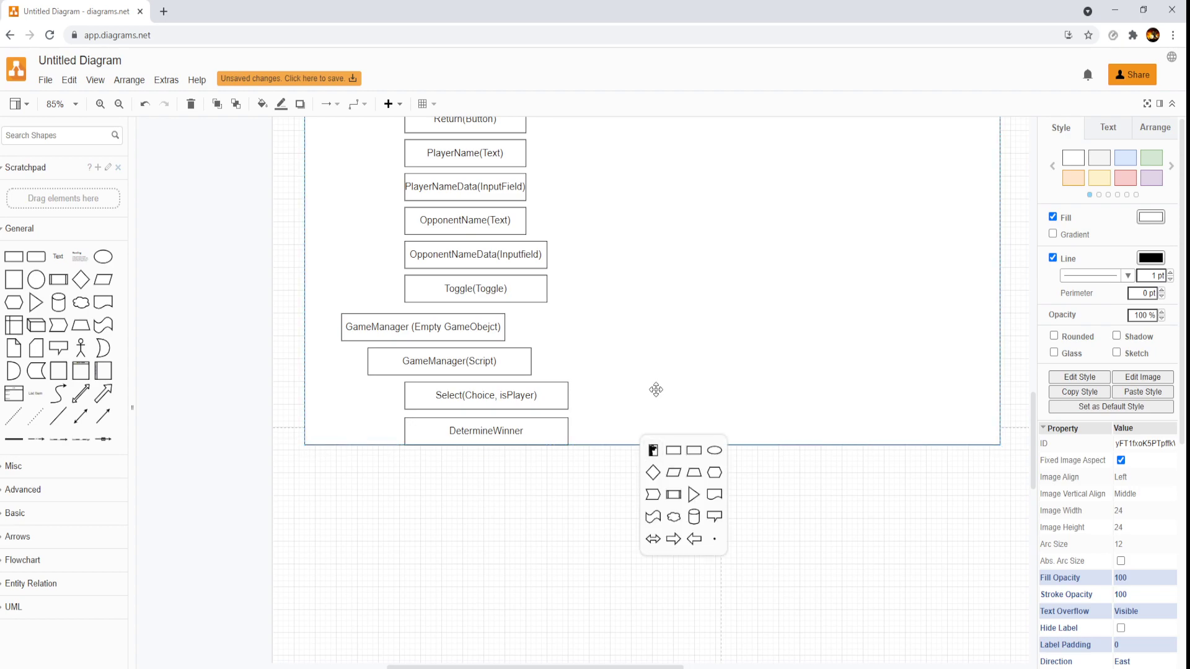
pyautogui.moveTo(642, 638); pyautogui.dragTo(642, 639)
pyautogui.moveTo(496, 440); pyautogui.dragTo(496, 469)
pyautogui.doubleClick(496, 470)
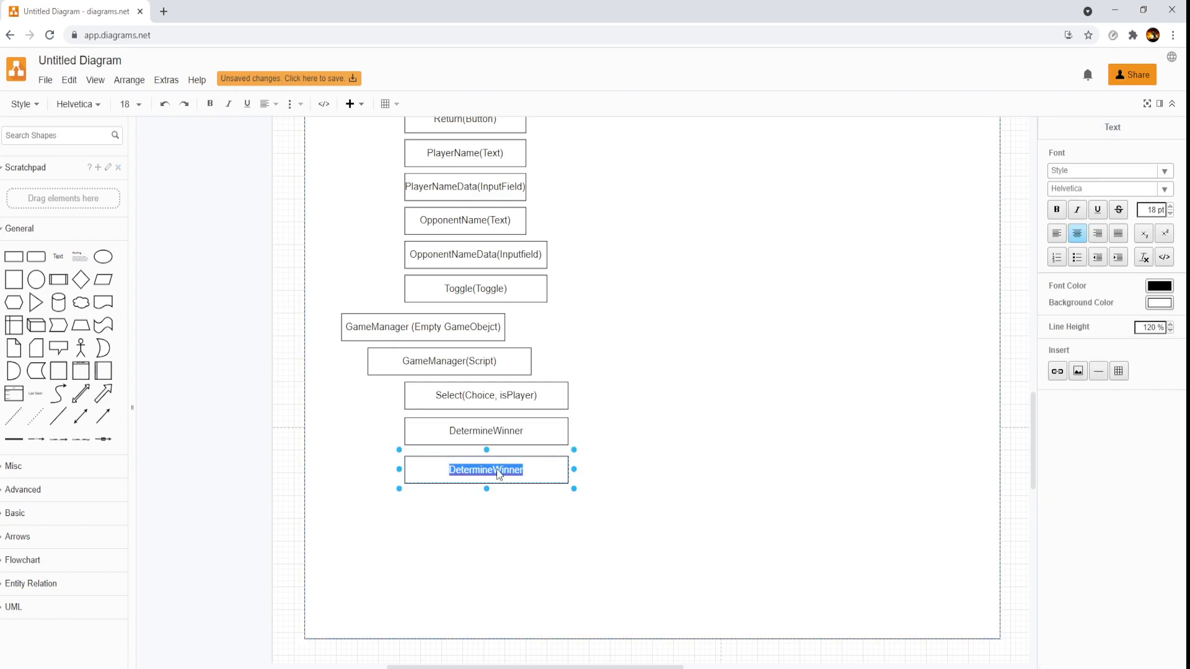
pyautogui.write('ChangeText')
pyautogui.click(489, 507)
# Place a copy of the ChangeText box directly below it and nudge it slightly lower to even the spacing
pyautogui.moveTo(487, 470); pyautogui.dragTo(483, 511)
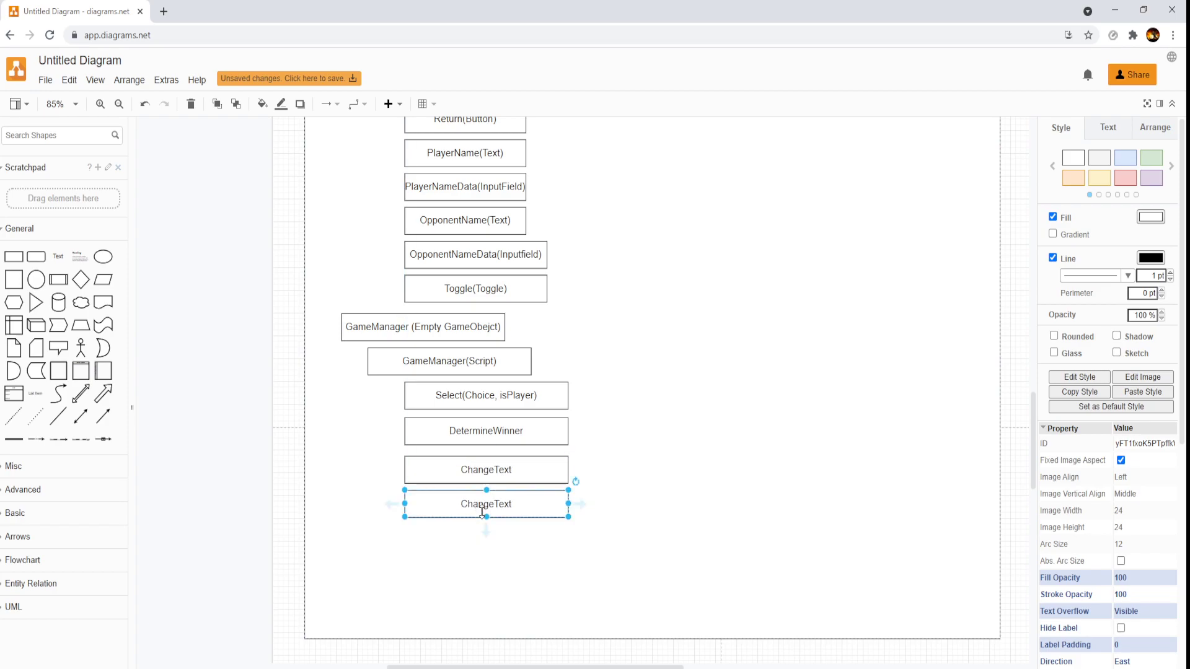
pyautogui.click(487, 521)
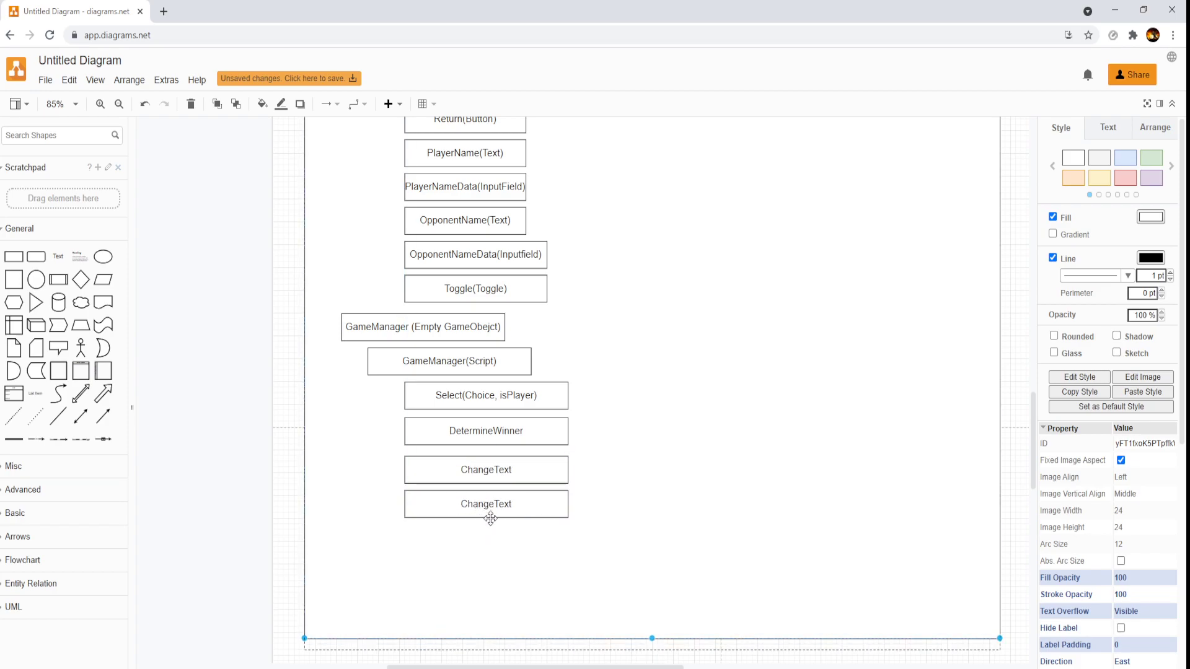
pyautogui.click(499, 513)
pyautogui.moveTo(499, 505); pyautogui.dragTo(502, 512)
pyautogui.doubleClick(503, 512)
pyautogui.click(503, 512)
pyautogui.hotkey('ctrl', 'z')
# Relabel the lower ChangeText copy as "SetImage"
pyautogui.doubleClick(487, 520)
pyautogui.hotkey('alt', 'Tab')
pyautogui.hotkey('alt', 'Tab')
pyautogui.write('S')
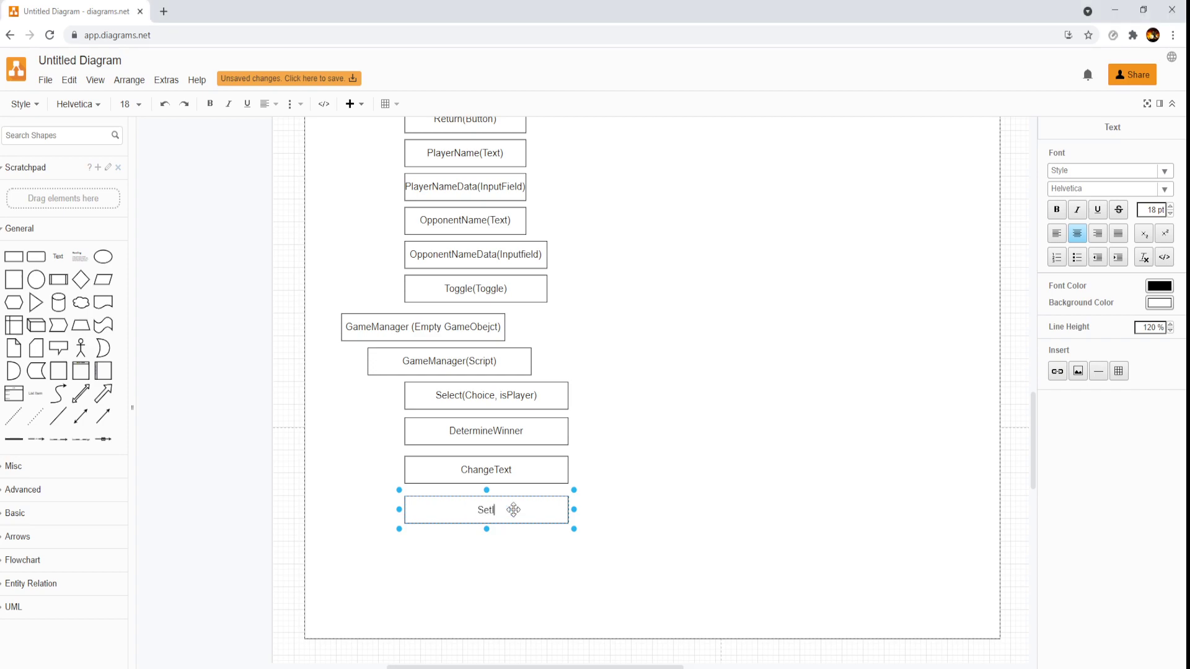
pyautogui.write('etImage')
pyautogui.click(561, 514)
pyautogui.click(533, 514)
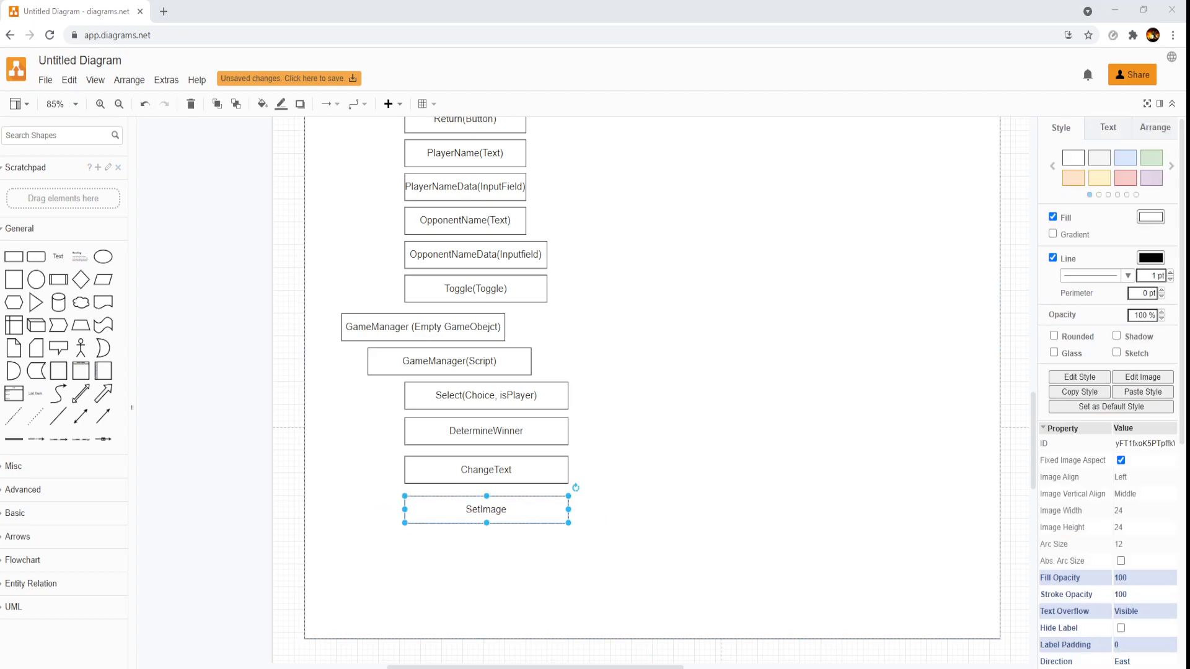
# Place a copy of the SetImage box directly below it and label it "PlayAnimations"
pyautogui.moveTo(532, 518); pyautogui.dragTo(527, 549)
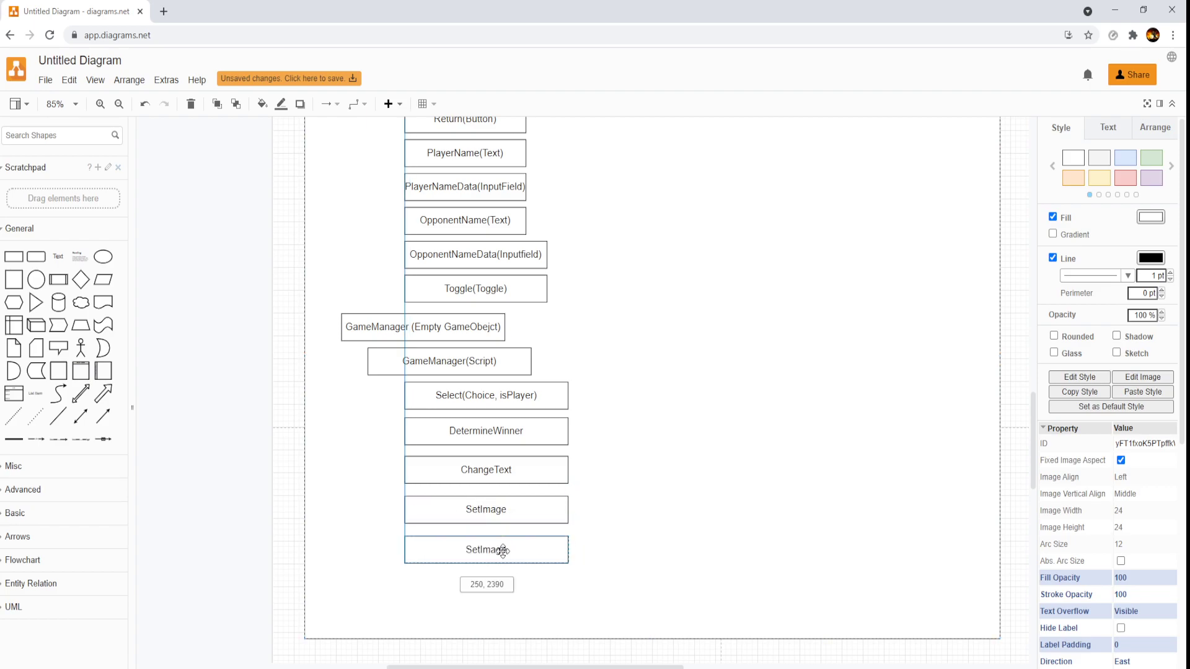
pyautogui.doubleClick(503, 551)
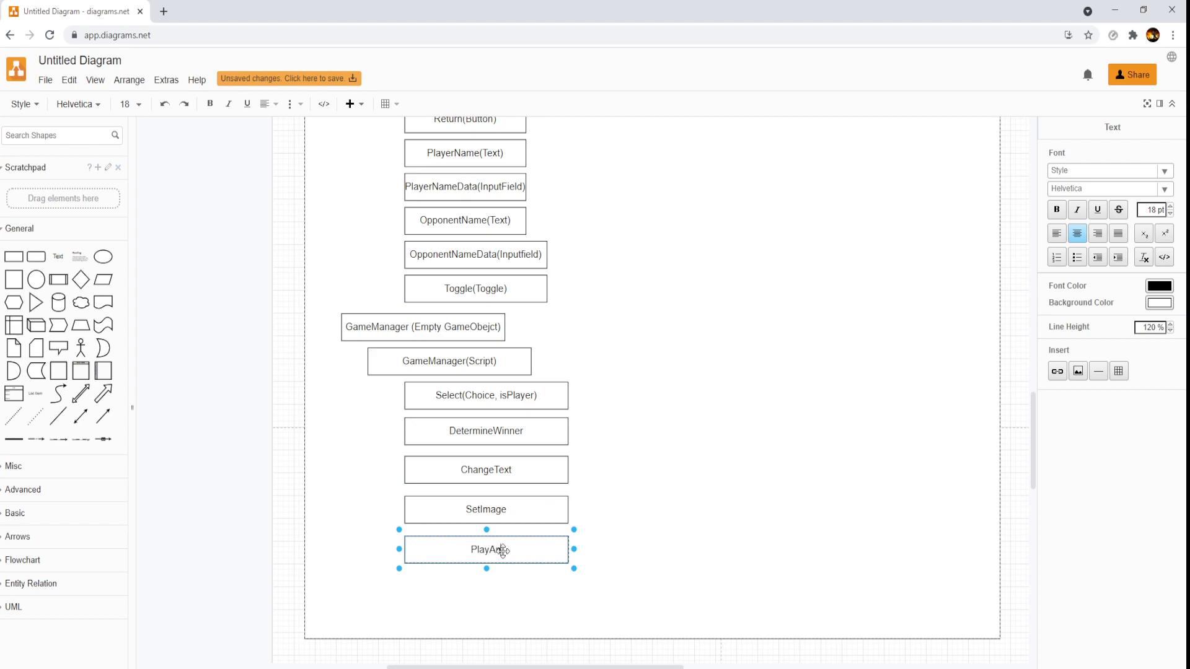
pyautogui.write('imations')
pyautogui.click(632, 482)
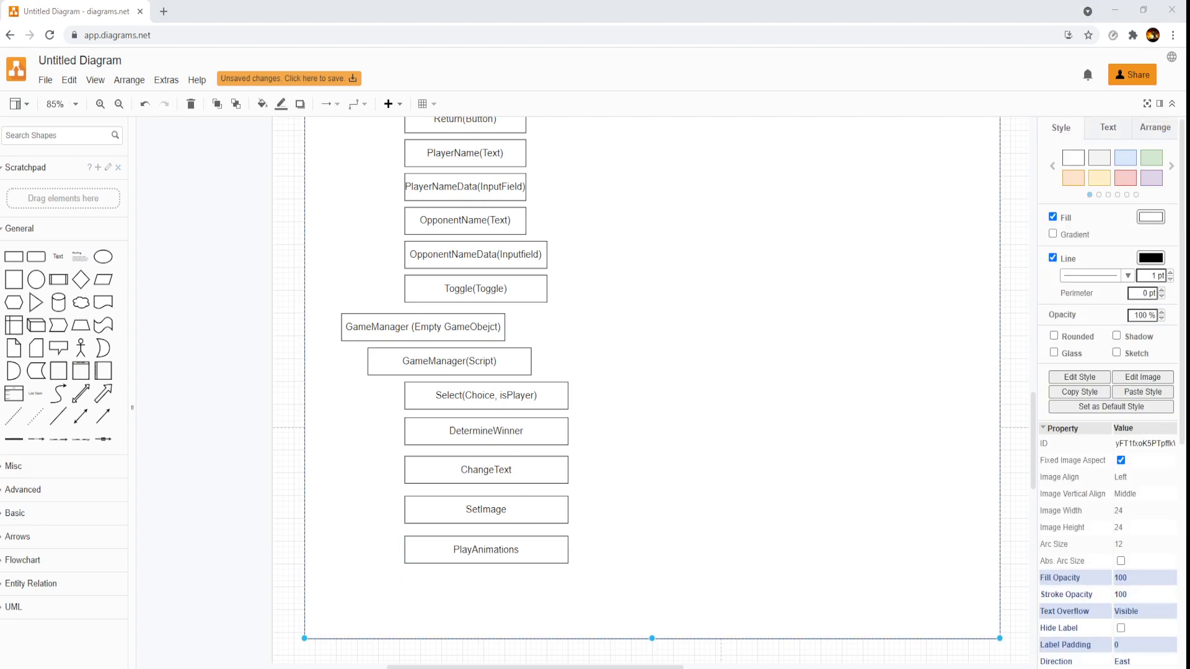
# Compare the Select(Choice, isPlayer) and DetermineWinner functions with the ChoiceSelect(Script) boxes in the Gameplay scene hierarchy
pyautogui.scroll(-3, 487, 537)
pyautogui.click(470, 272)
pyautogui.keyDown('shift'); pyautogui.click(476, 297); pyautogui.keyUp('shift')
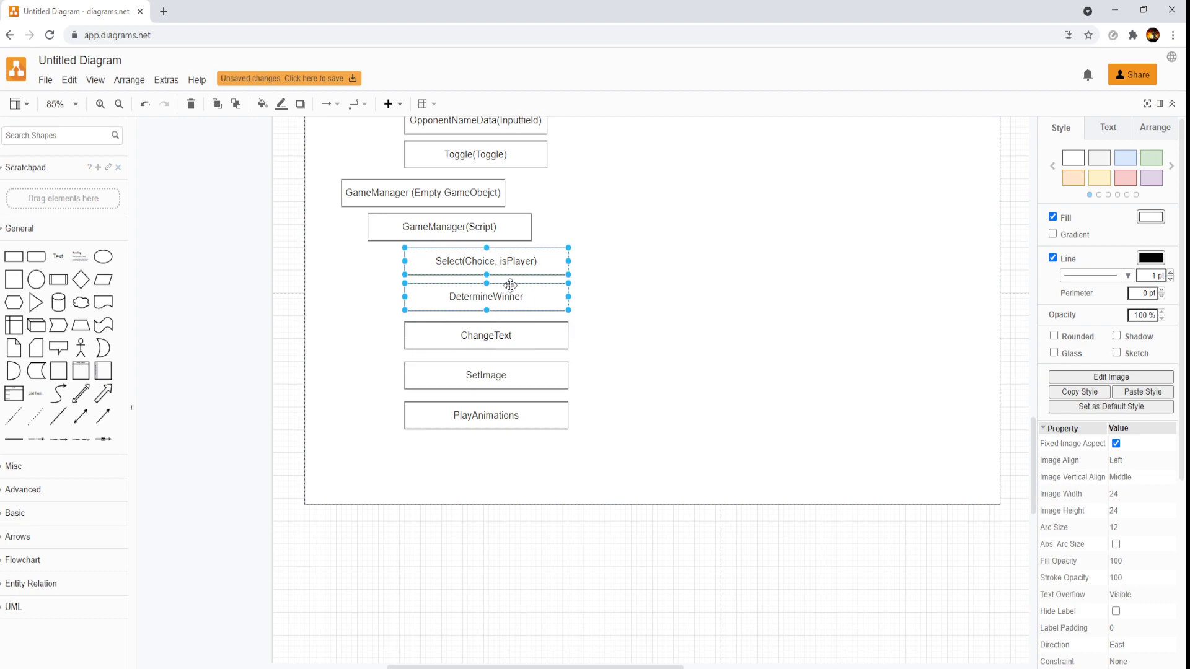
pyautogui.scroll(6, 590, 319)
pyautogui.scroll(7, 590, 320)
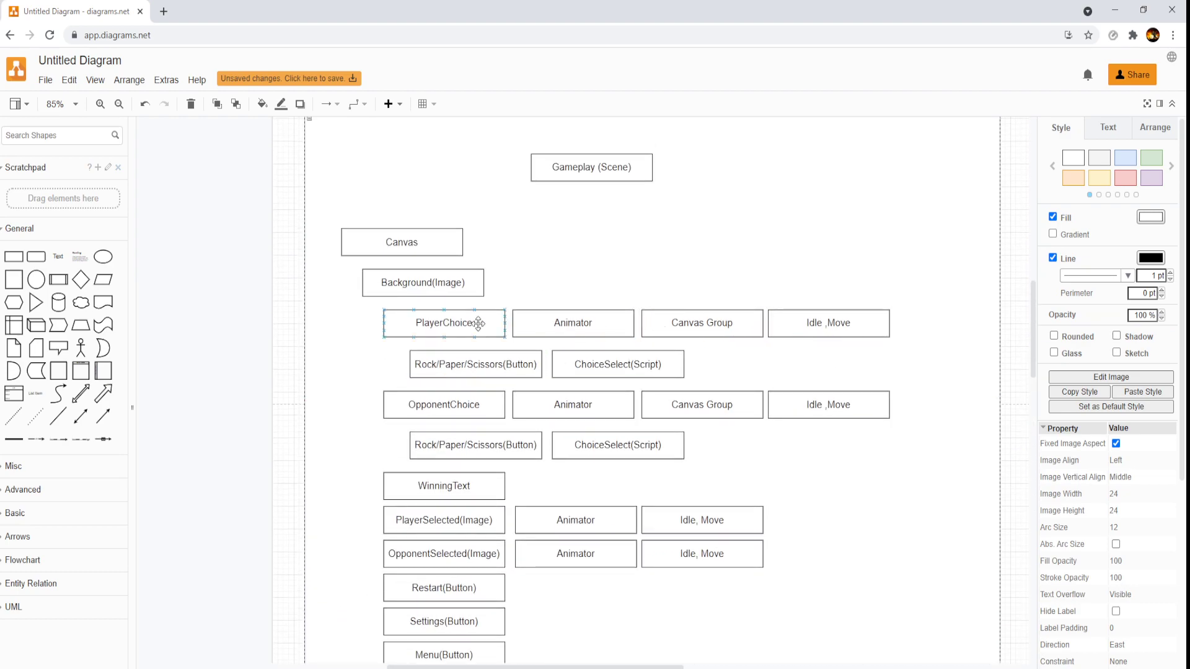
pyautogui.click(634, 368)
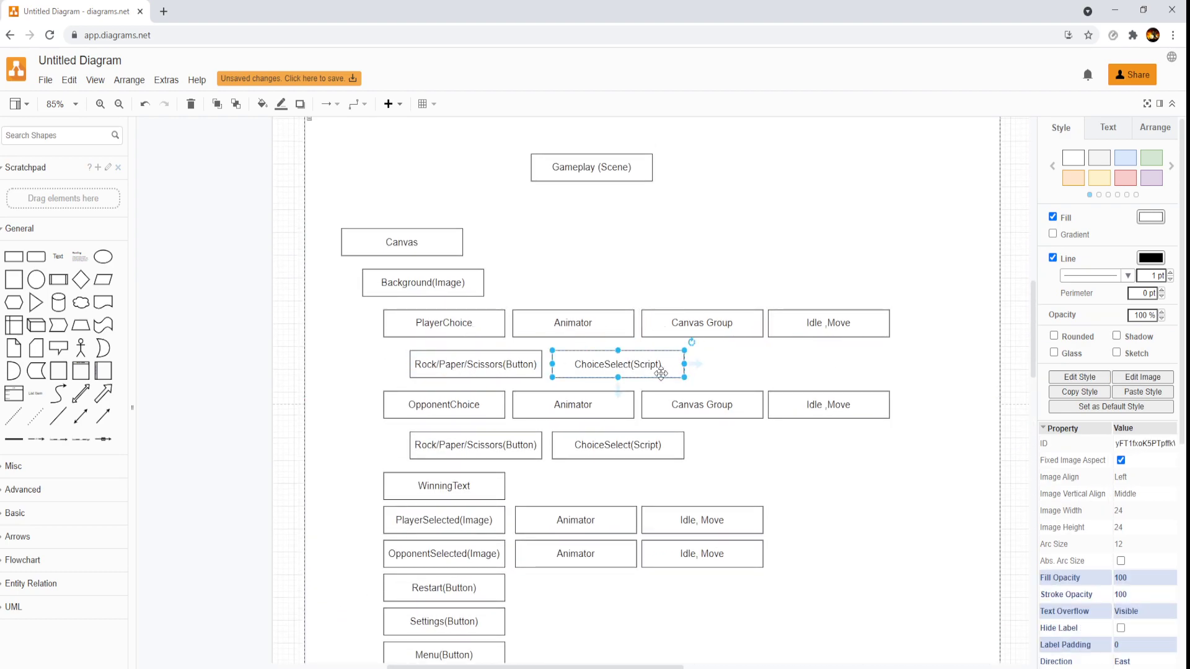
pyautogui.scroll(-7, 656, 385)
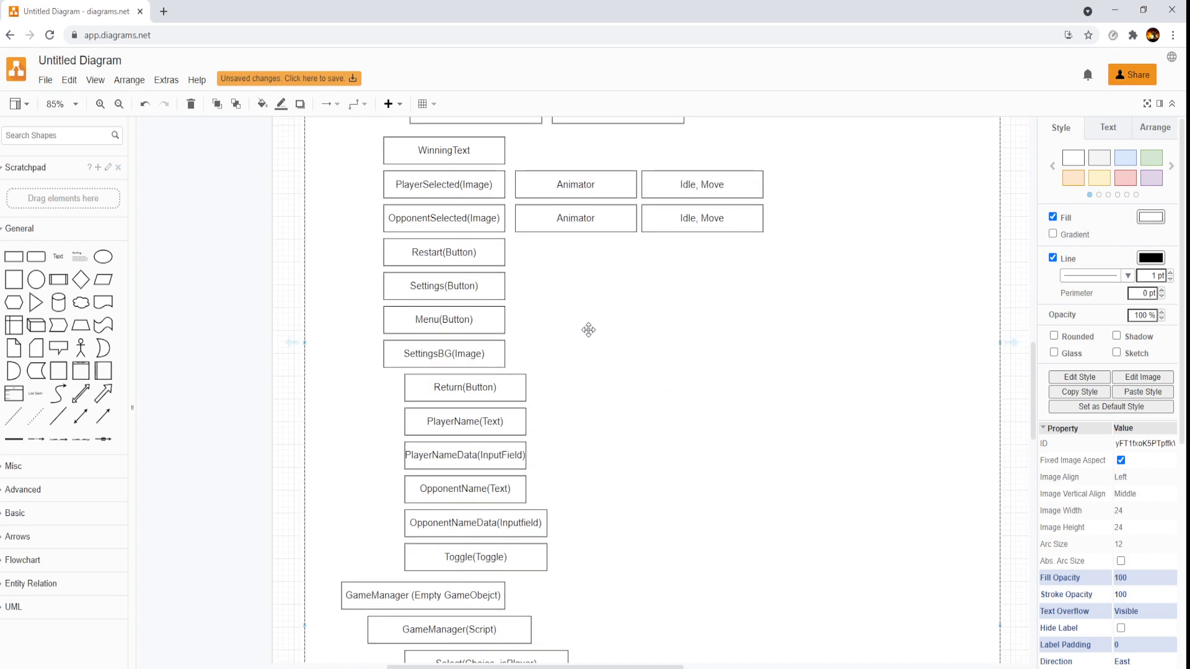
pyautogui.scroll(5, 592, 337)
pyautogui.scroll(-6, 595, 313)
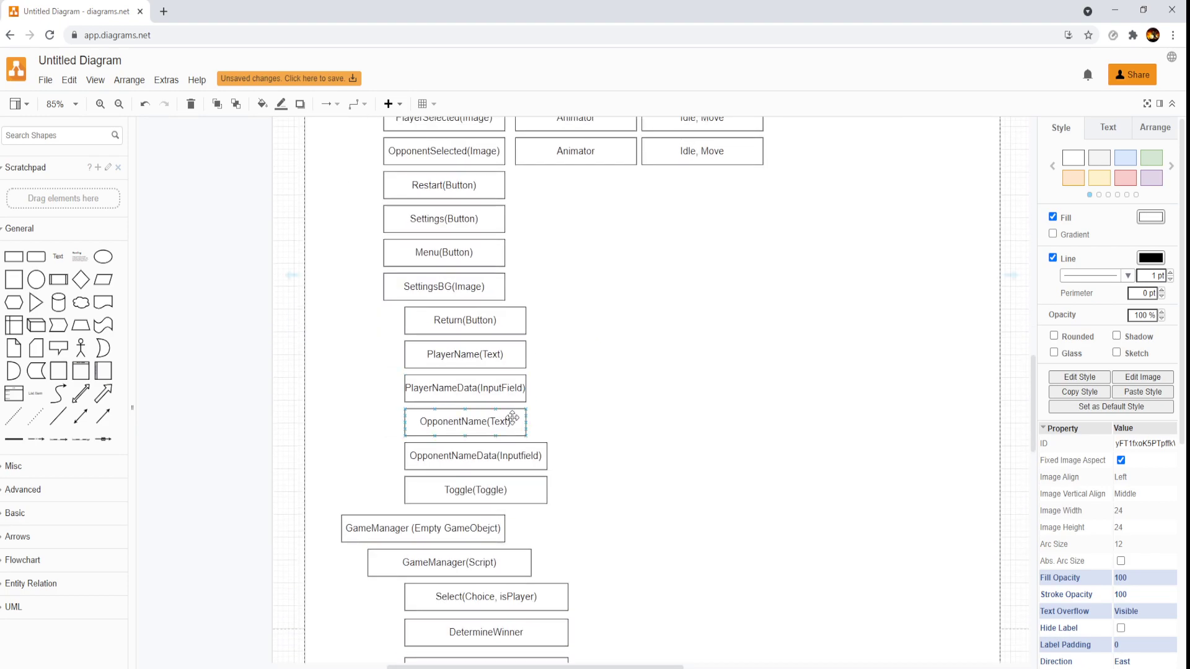
pyautogui.scroll(5, 586, 333)
pyautogui.scroll(-5, 586, 334)
pyautogui.click(471, 530)
pyautogui.scroll(5, 595, 490)
pyautogui.scroll(-5, 563, 452)
pyautogui.scroll(5, 565, 460)
pyautogui.click(617, 260)
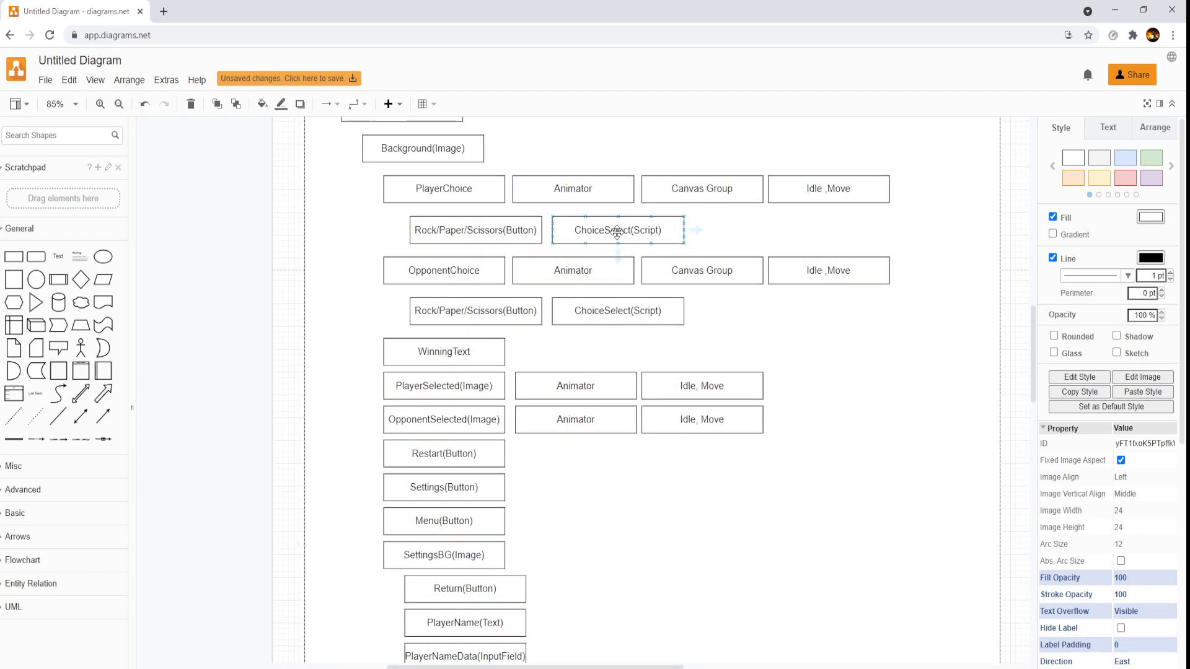
pyautogui.scroll(-10, 633, 254)
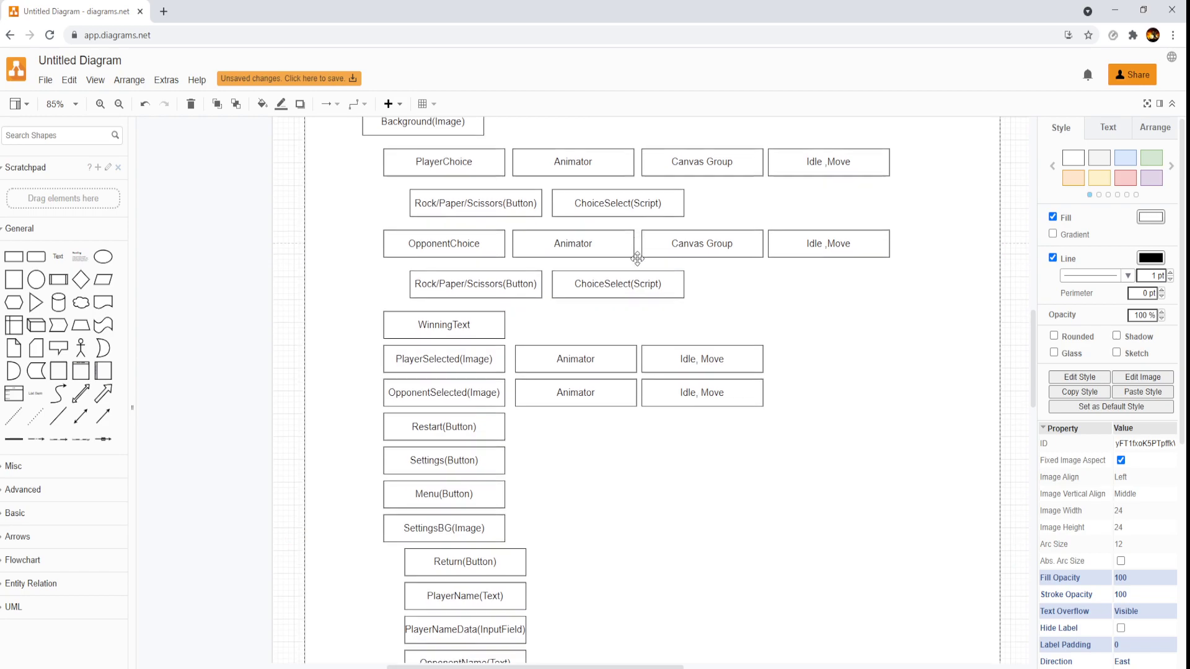
# Place a copy of the PlayAnimations box directly below it and label it "UI Functions"
pyautogui.click(533, 414)
pyautogui.moveTo(504, 417); pyautogui.dragTo(510, 457)
pyautogui.doubleClick(510, 457)
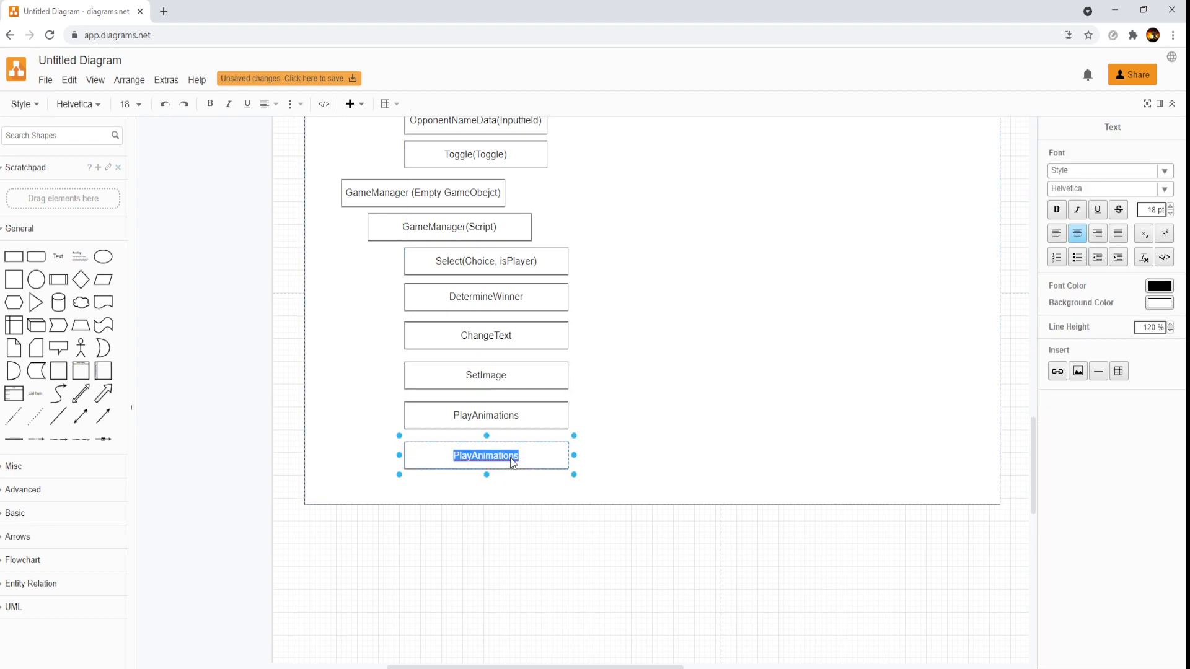
pyautogui.write('UI Functions')
# Review the player and opponent name input fields and the WinningText box in the Gameplay scene hierarchy
pyautogui.scroll(5, 590, 404)
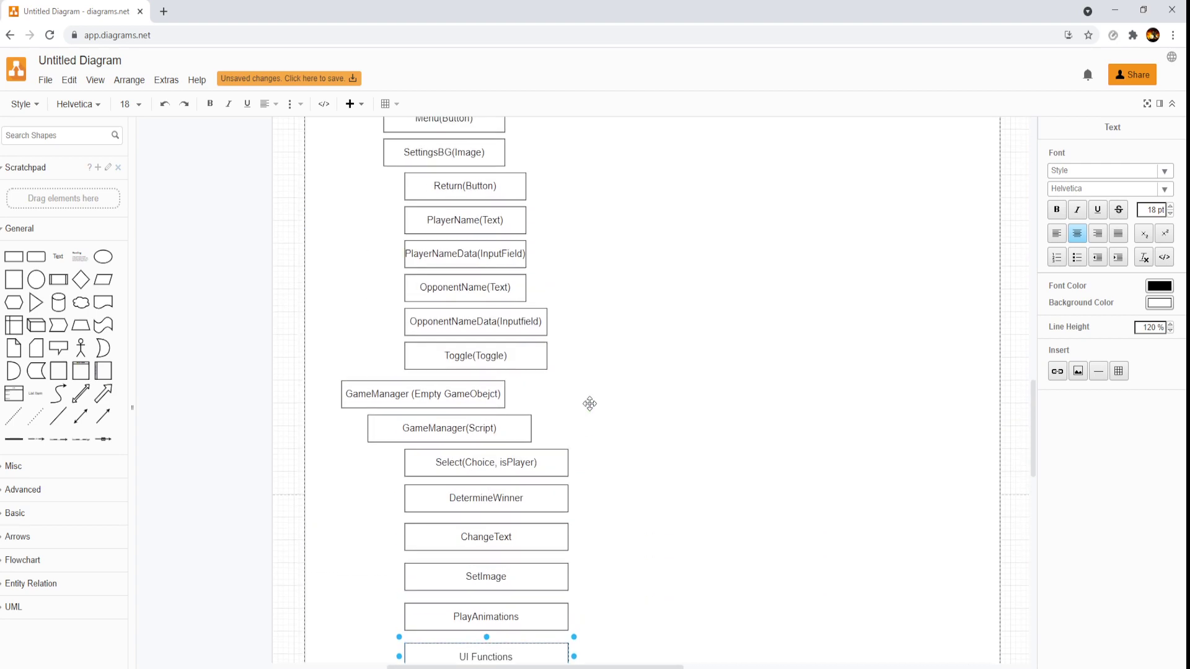
pyautogui.click(493, 315)
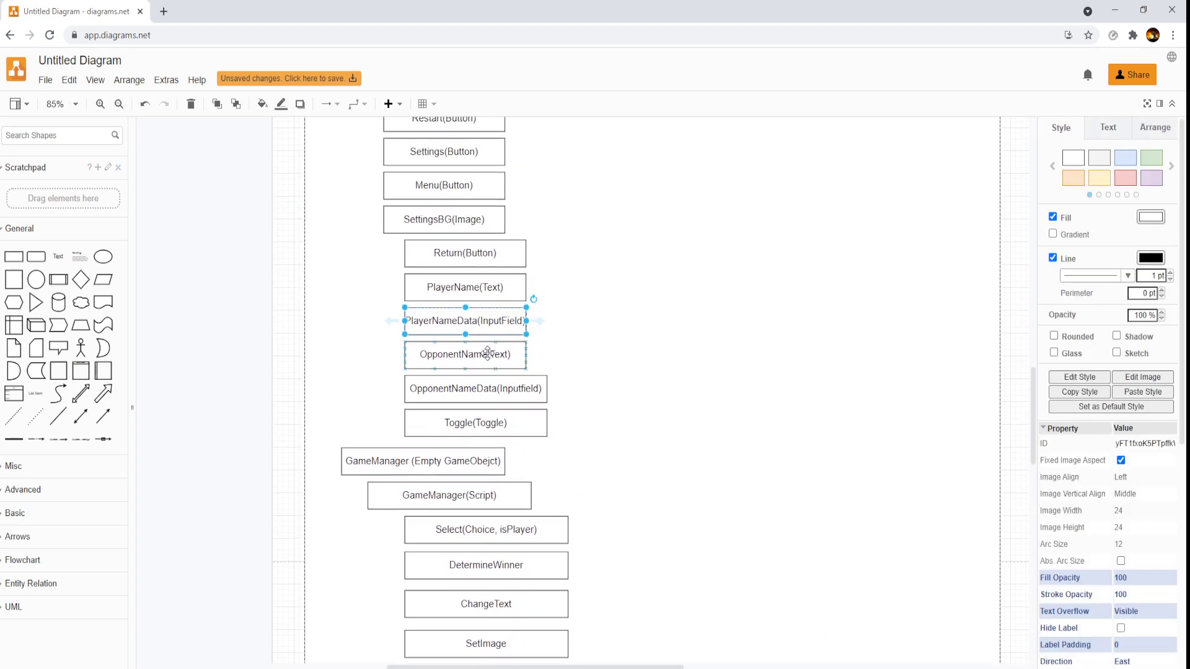
pyautogui.click(473, 396)
pyautogui.scroll(3, 473, 396)
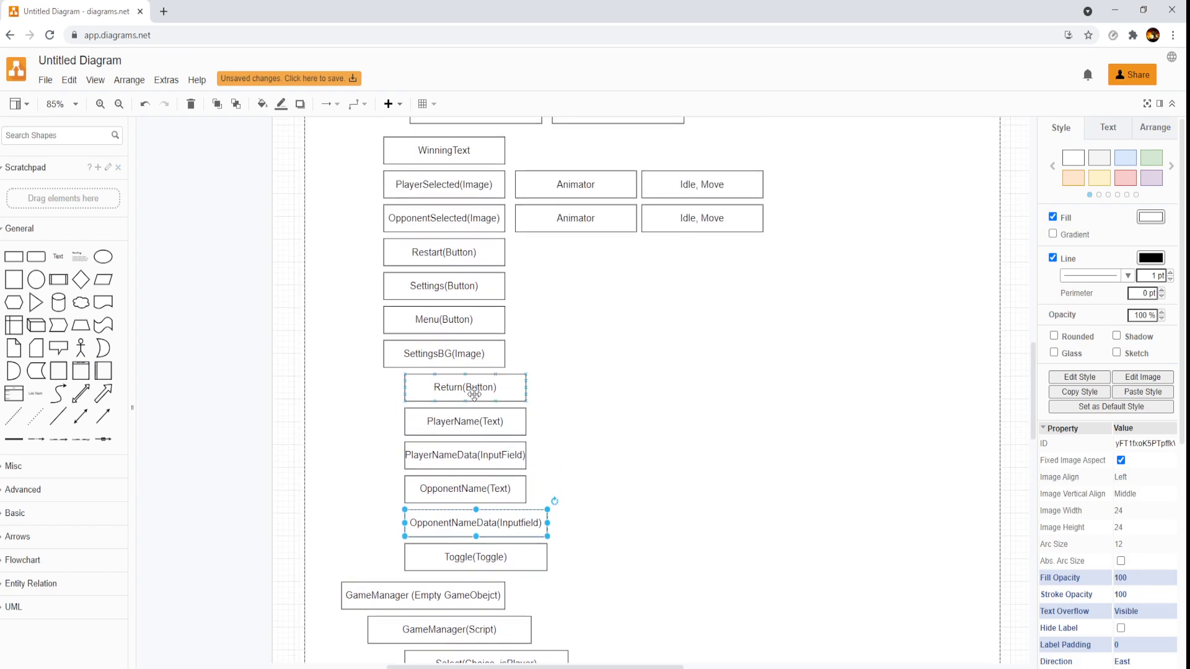
pyautogui.scroll(4, 476, 388)
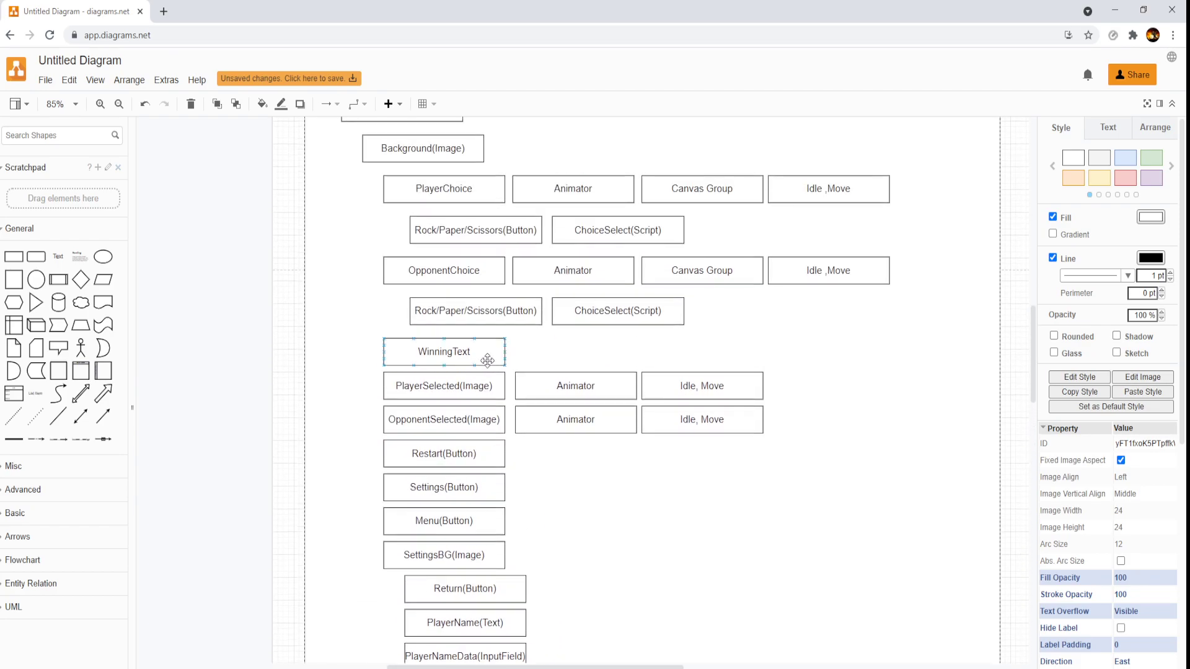
pyautogui.click(486, 358)
pyautogui.scroll(4, 487, 357)
pyautogui.scroll(-2, 486, 358)
pyautogui.scroll(-1, 487, 358)
pyautogui.scroll(-3, 486, 358)
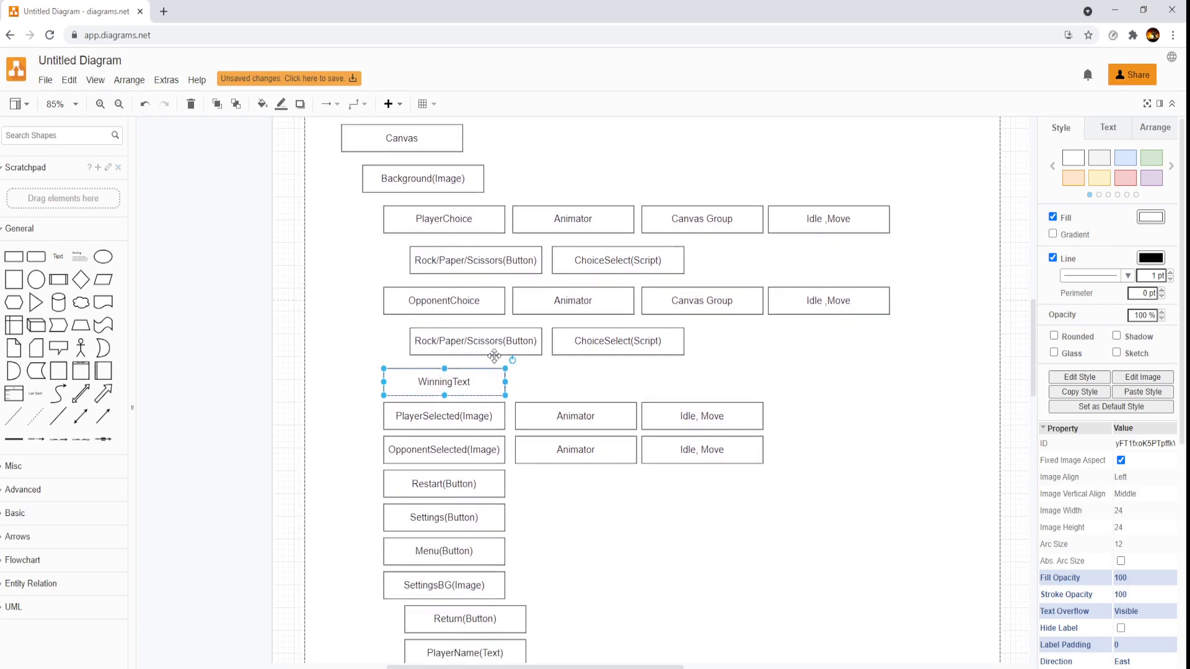
# Check the Gameplay scene's choice, Restart, Settings and Menu buttons against the function boxes under GameManager(Script)
pyautogui.click(513, 175)
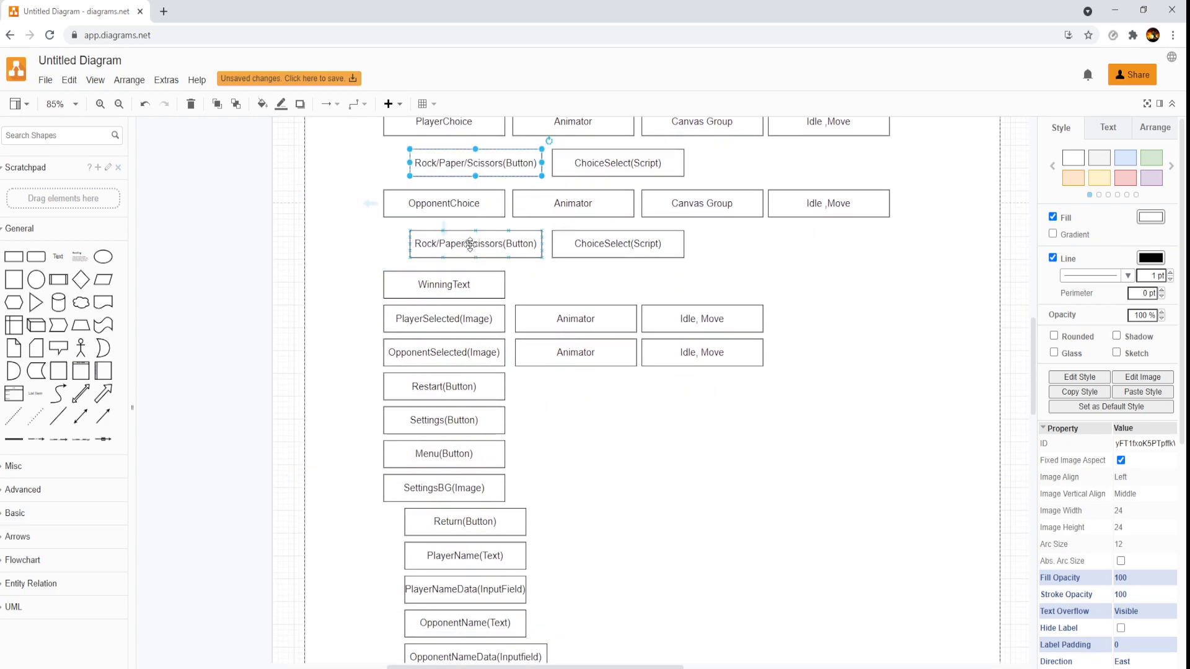
pyautogui.click(448, 392)
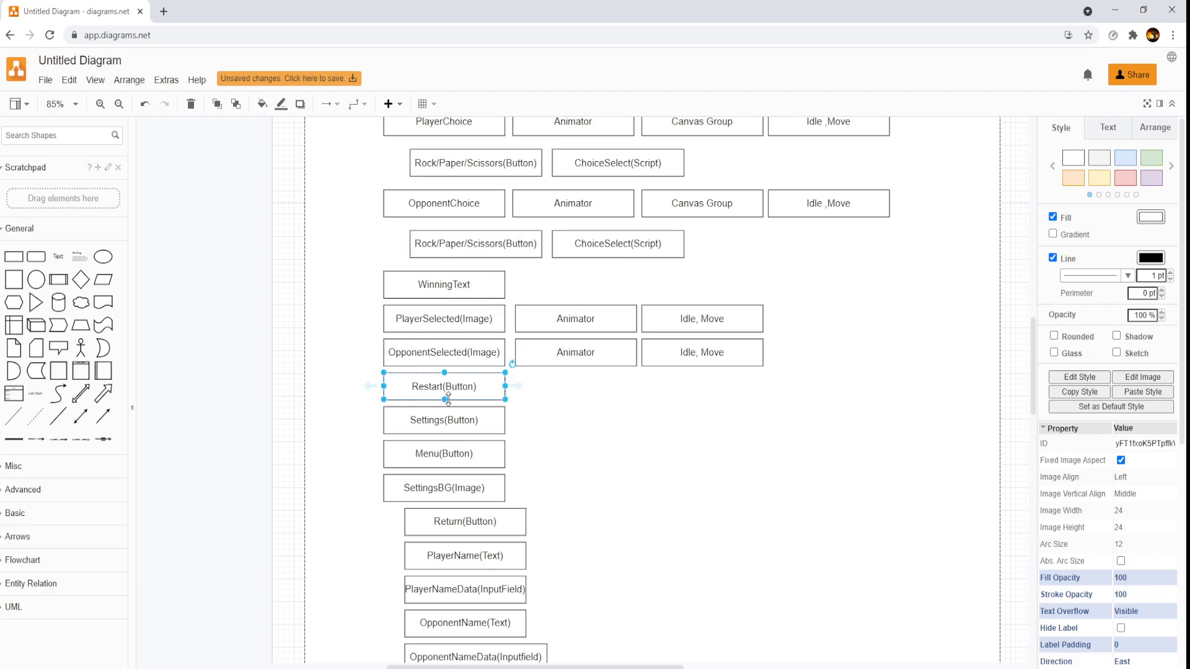
pyautogui.click(473, 428)
pyautogui.scroll(-2, 468, 449)
pyautogui.click(452, 354)
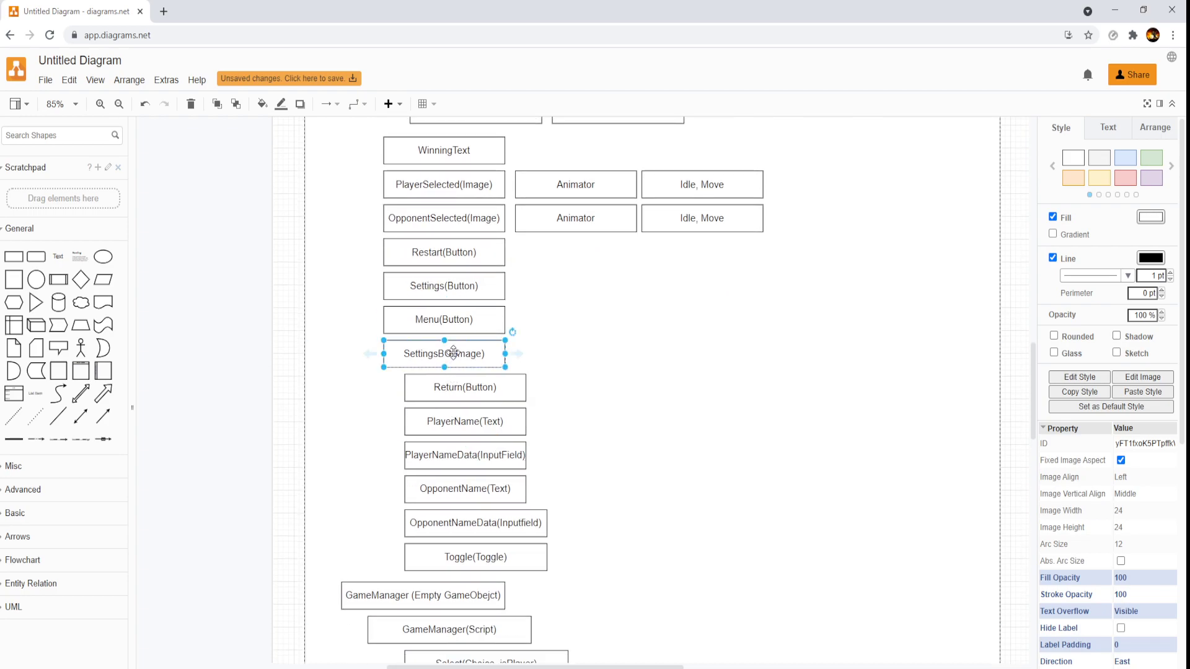
pyautogui.click(468, 333)
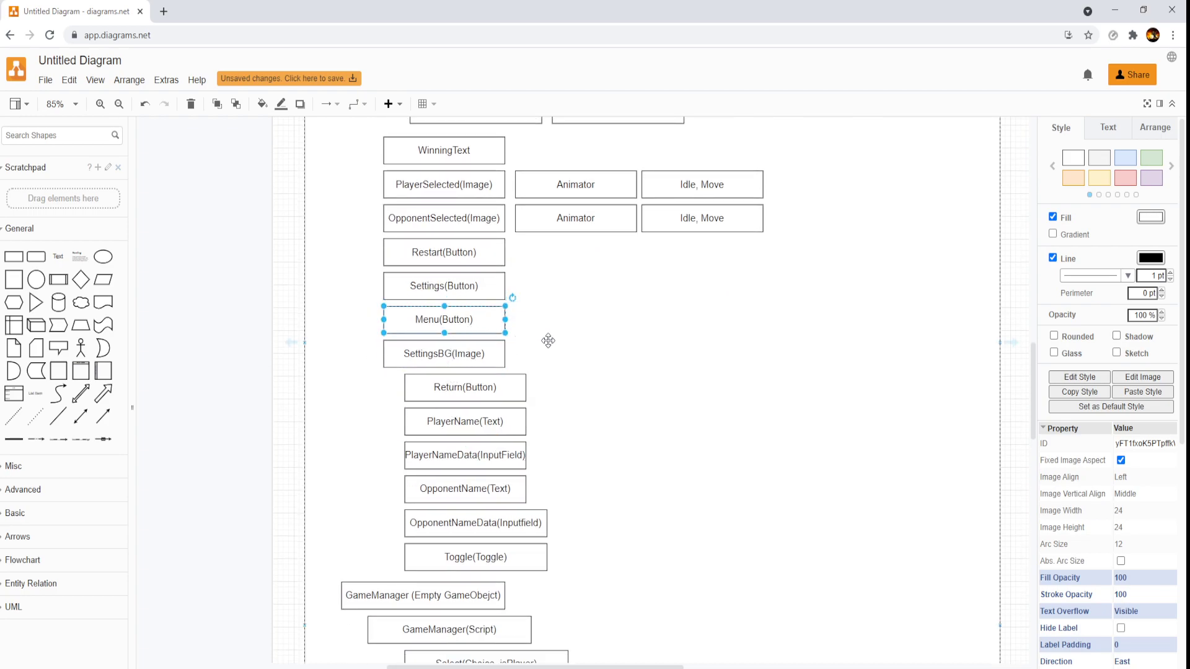
pyautogui.scroll(-6, 553, 337)
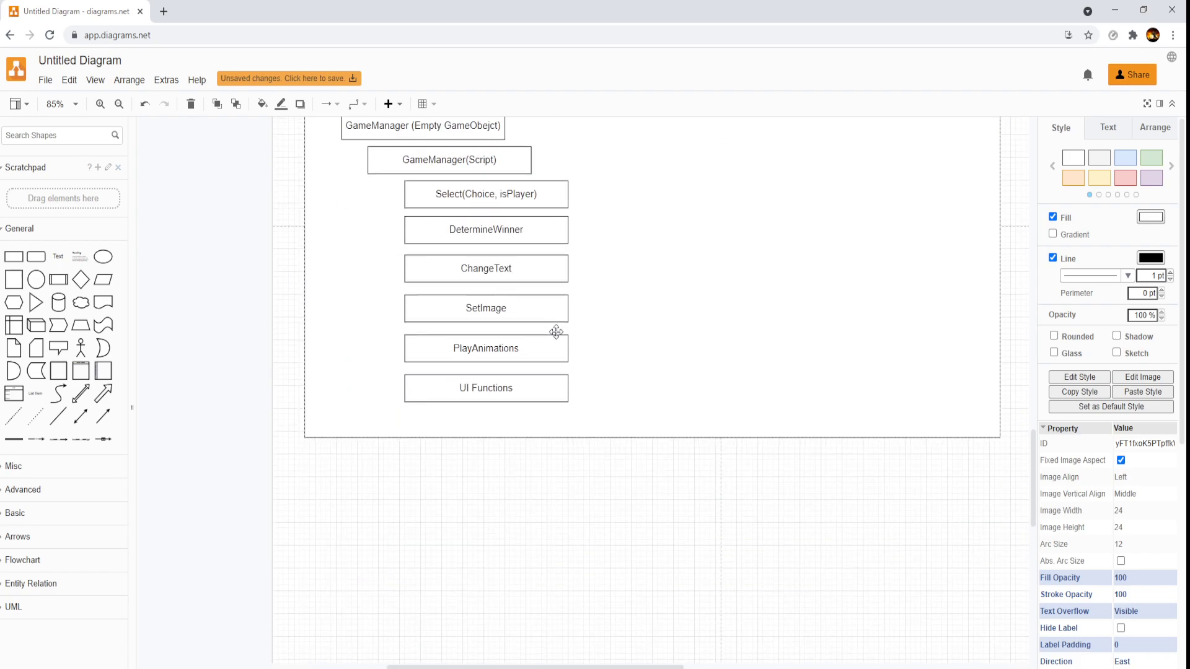
pyautogui.scroll(3, 557, 332)
pyautogui.scroll(-1, 571, 347)
pyautogui.scroll(2, 603, 417)
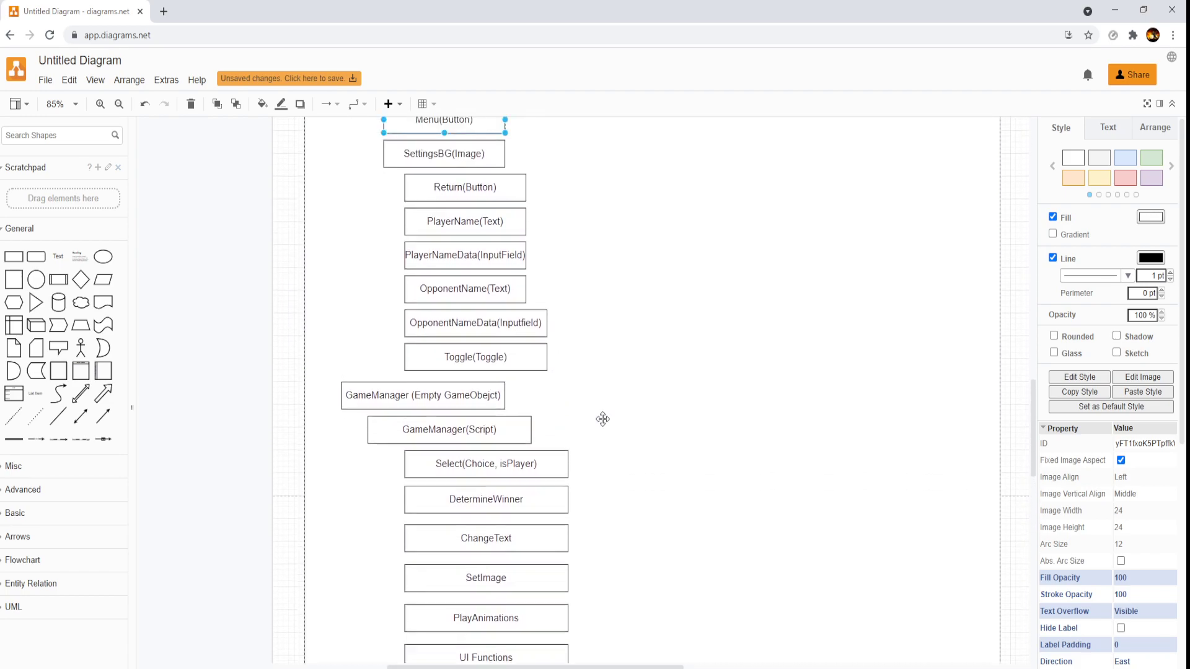
pyautogui.scroll(-4, 603, 419)
# Examine the MainMenu(Scene) diagram, including the MenuManager script, Canvas settings and the Start and Quit button boxes
pyautogui.scroll(3, 831, 428)
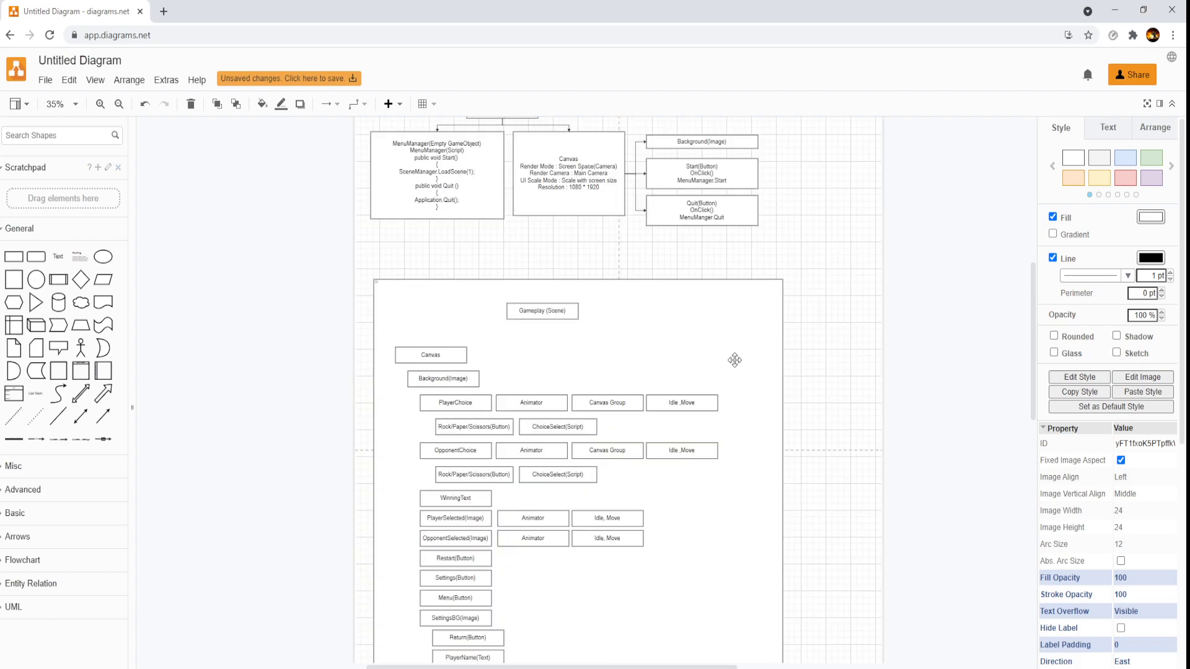
pyautogui.scroll(1, 808, 306)
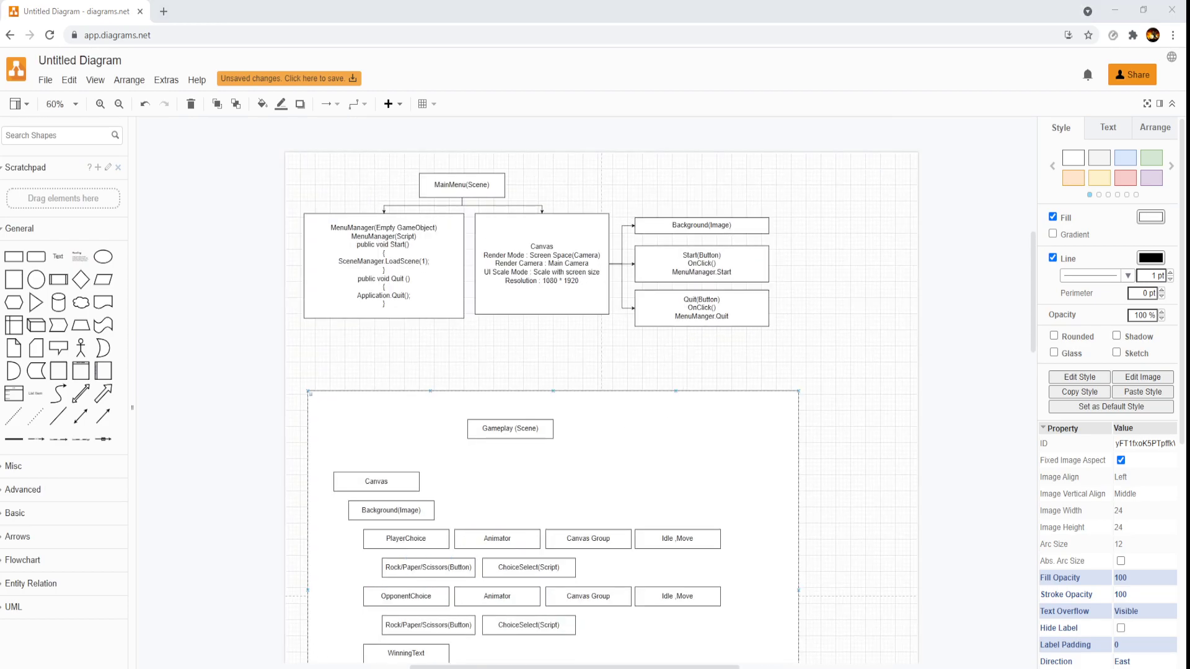
pyautogui.scroll(2, 472, 325)
pyautogui.click(473, 322)
pyautogui.scroll(-2, 792, 385)
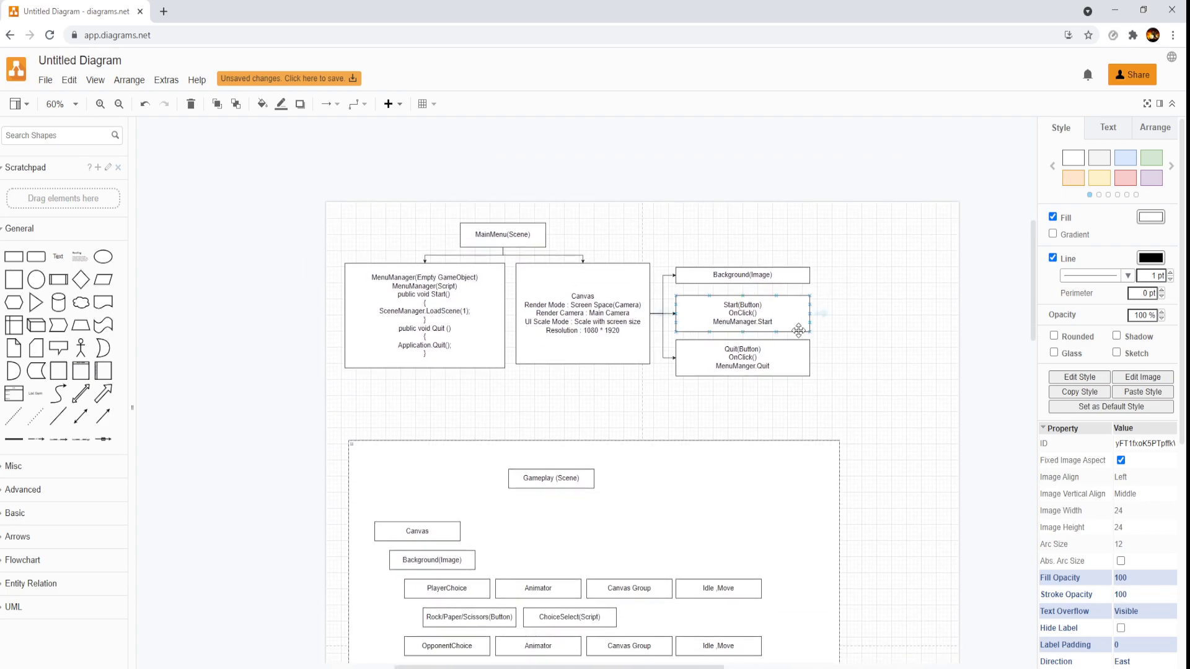
pyautogui.scroll(3, 813, 364)
pyautogui.click(458, 273)
pyautogui.click(857, 255)
pyautogui.click(871, 375)
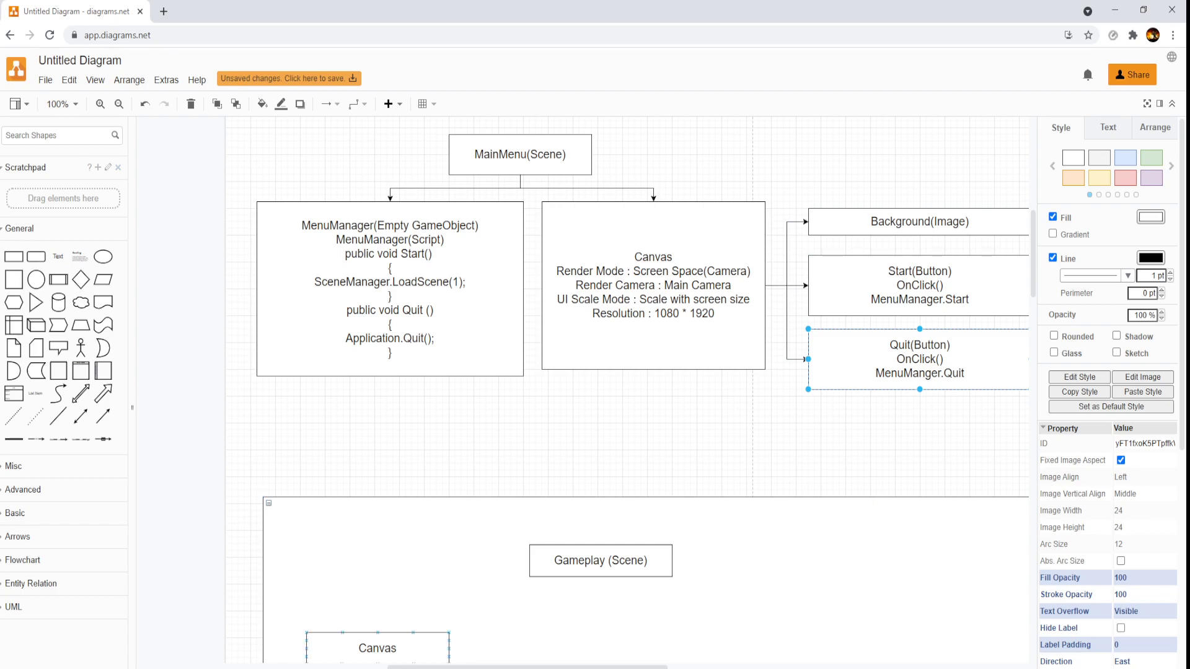